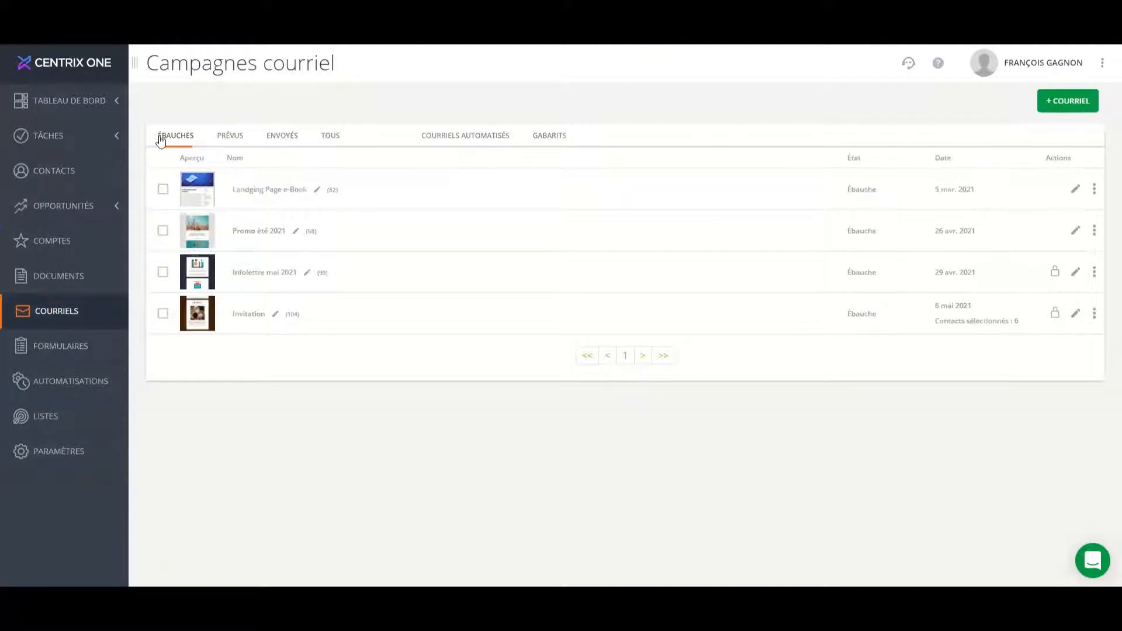
pyautogui.click(168, 141)
pyautogui.click(230, 140)
pyautogui.click(61, 386)
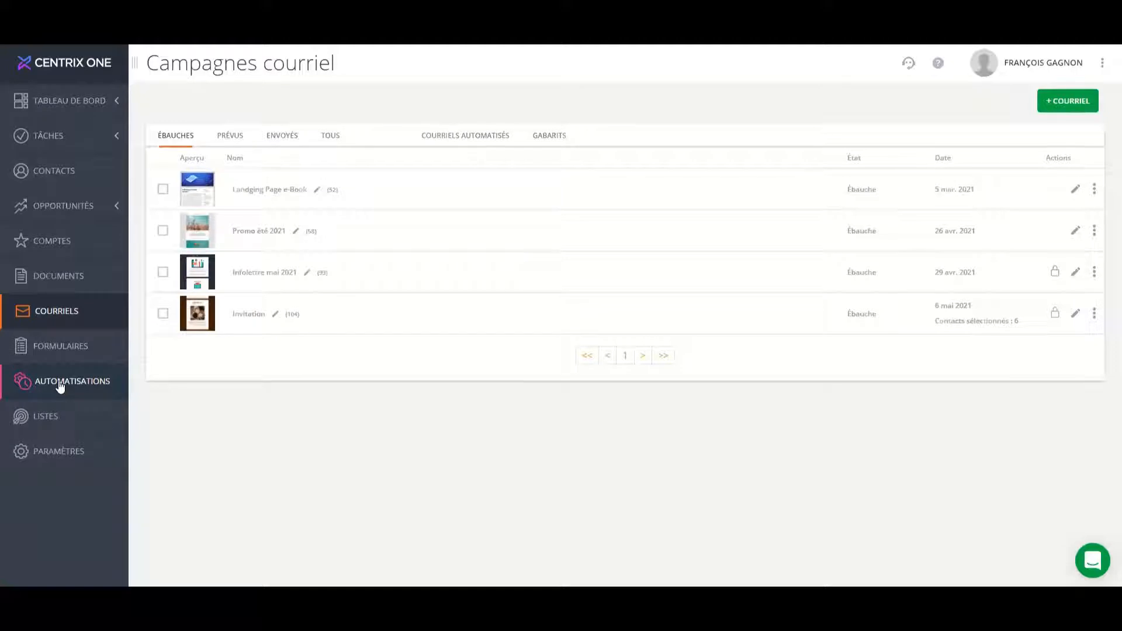
pyautogui.click(60, 386)
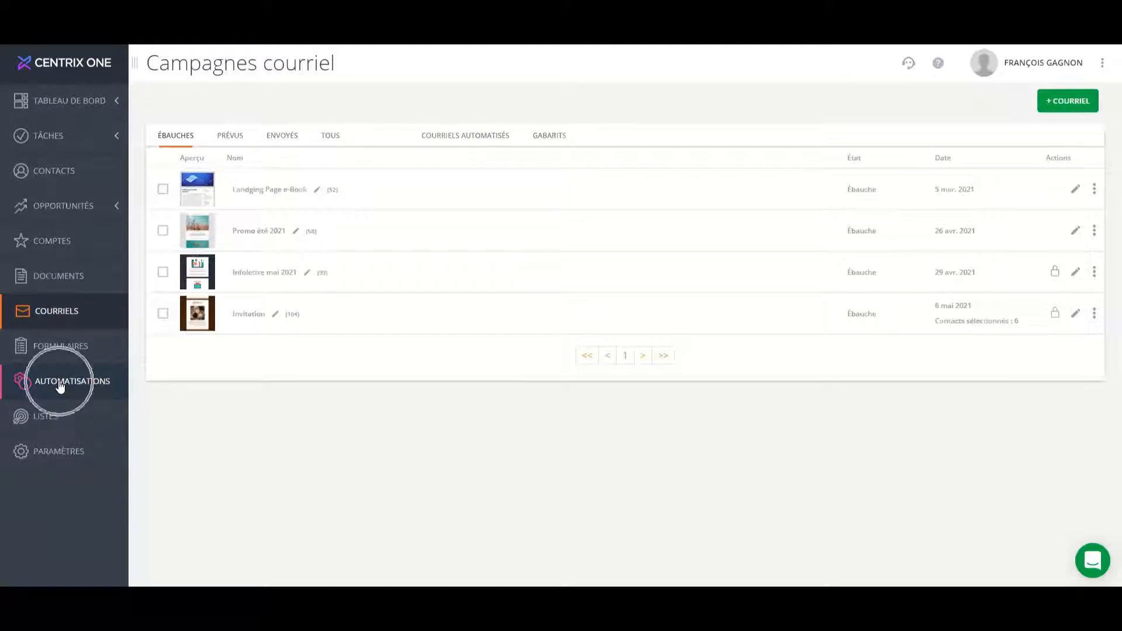
pyautogui.click(479, 137)
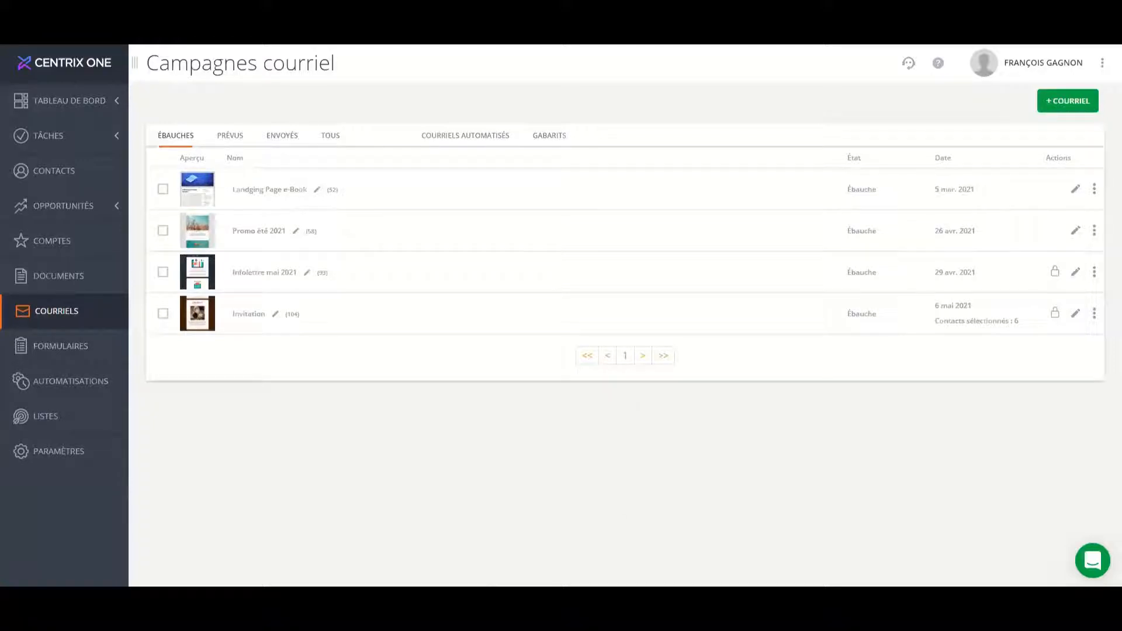
pyautogui.click(610, 566)
pyautogui.click(84, 347)
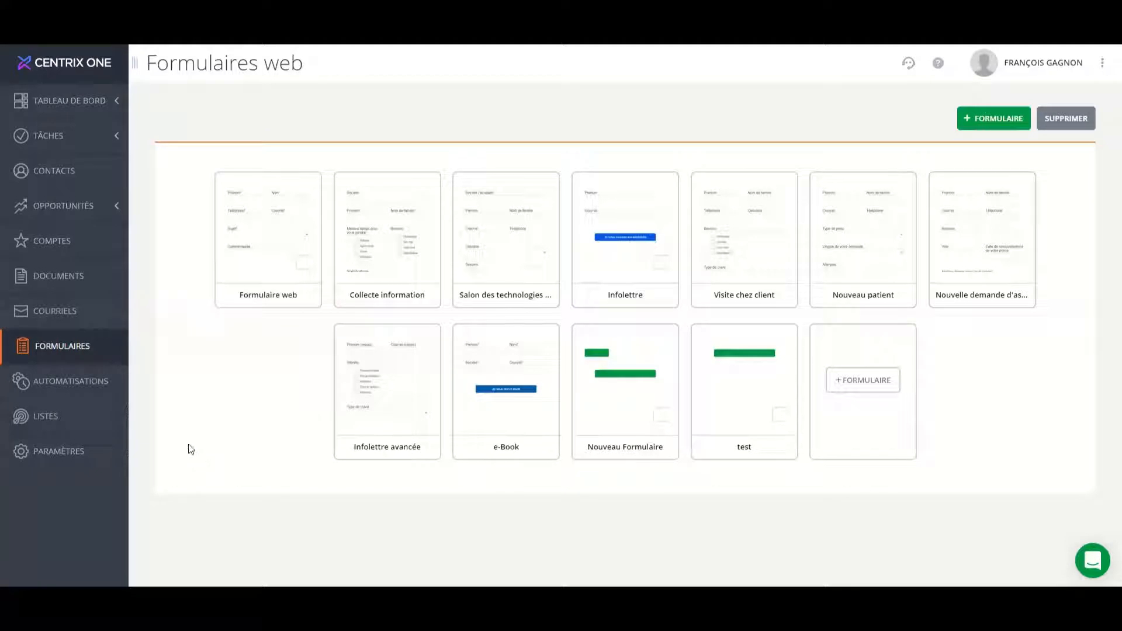
# Start creating a new email from the automated emails list of the email campaigns.
pyautogui.click(46, 310)
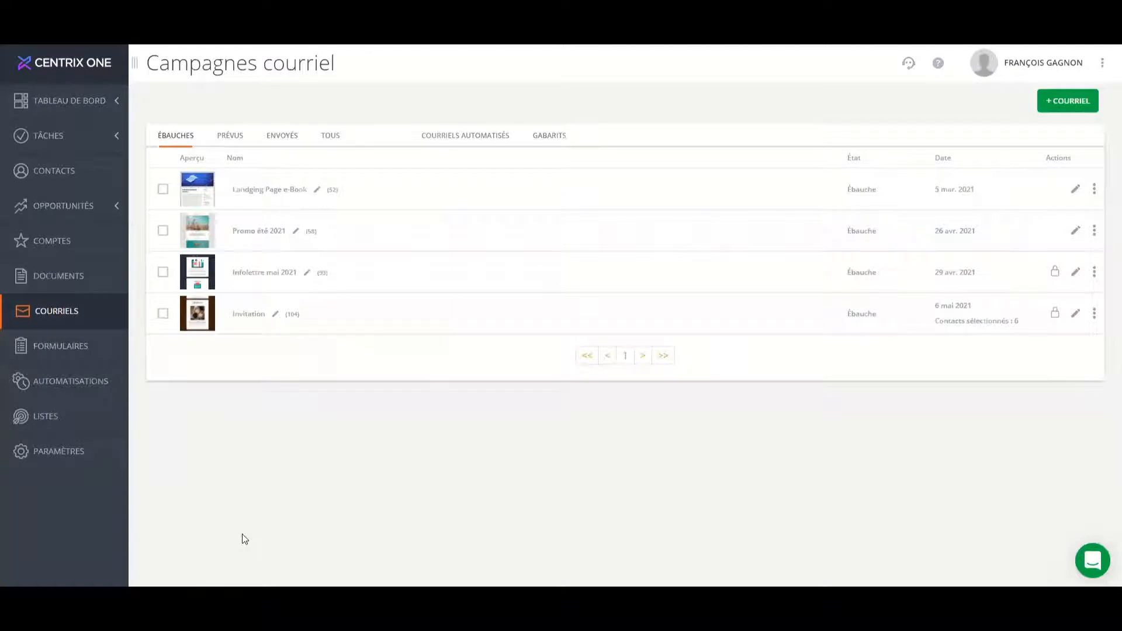
pyautogui.click(168, 144)
pyautogui.click(481, 142)
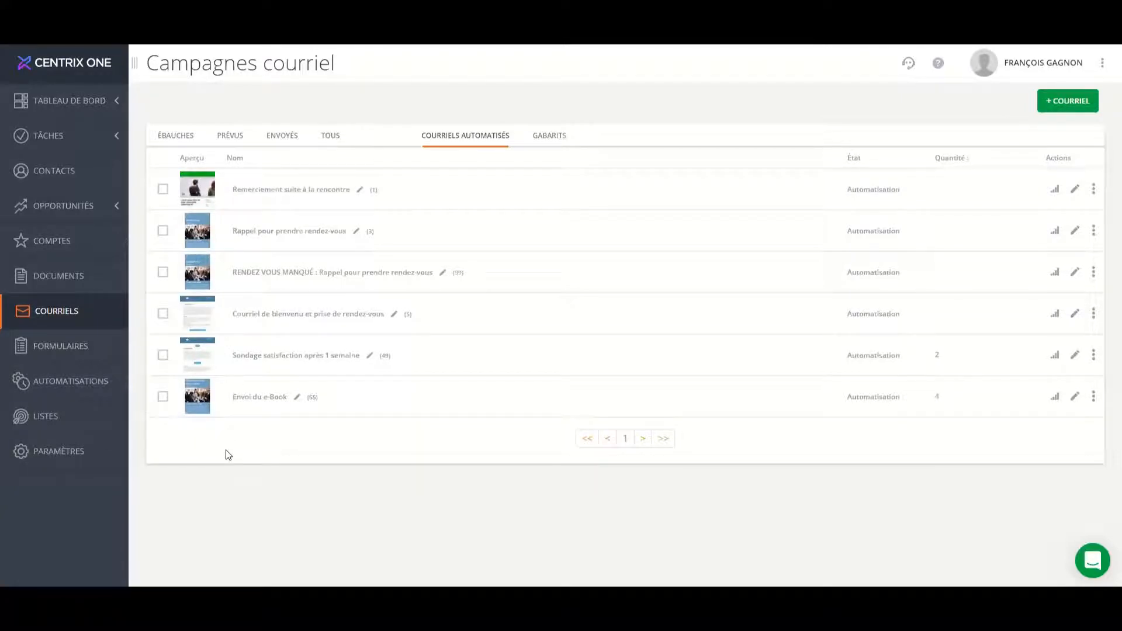
pyautogui.click(1079, 104)
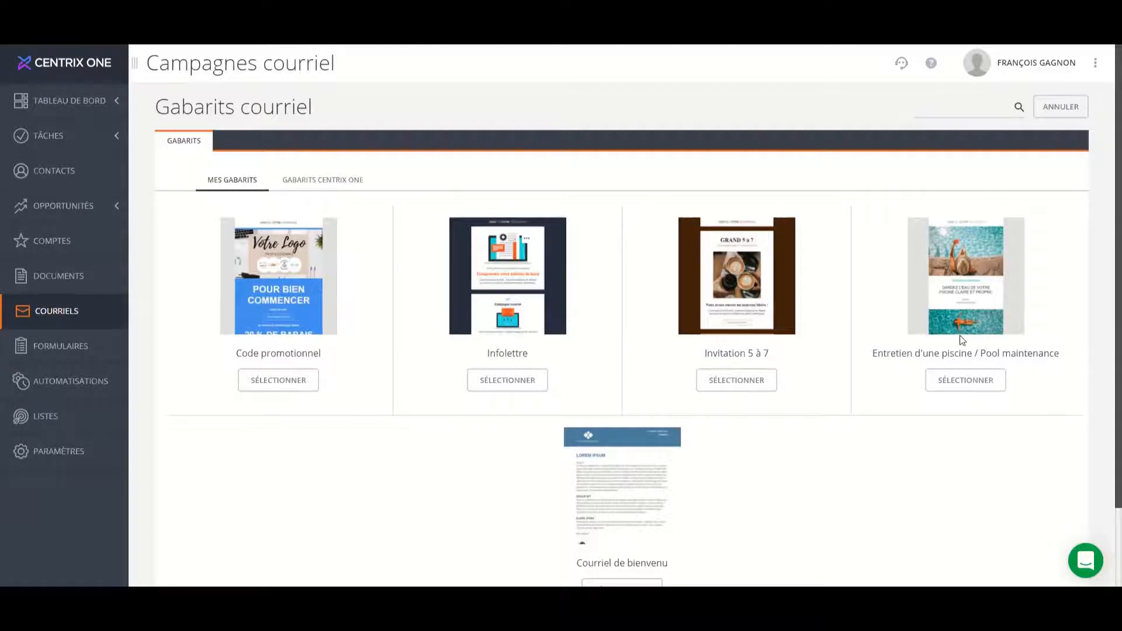
# Browse the Centrix One email templates and select the "Présentation de la compagnie" template for the new email.
pyautogui.click(331, 184)
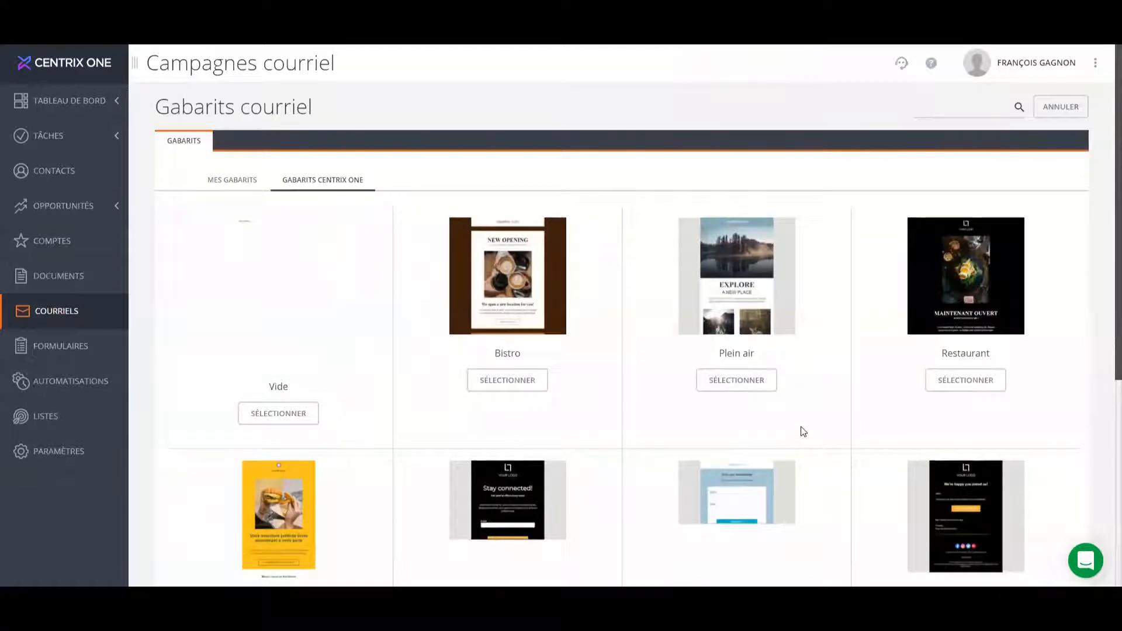
pyautogui.scroll(-2, 802, 433)
pyautogui.scroll(-4, 803, 431)
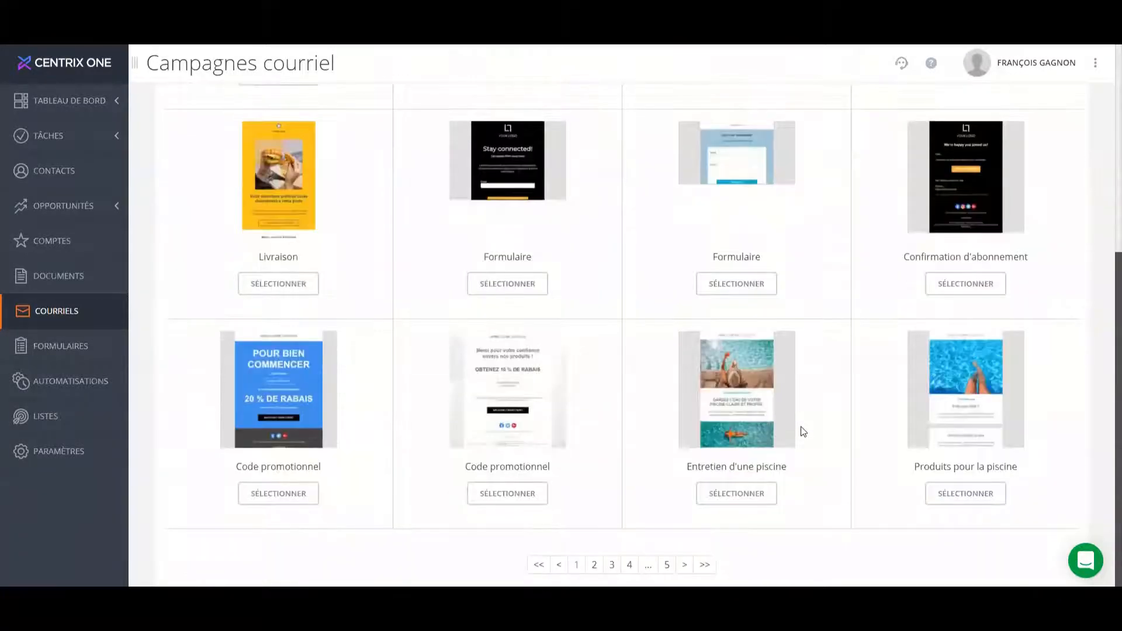
pyautogui.click(594, 571)
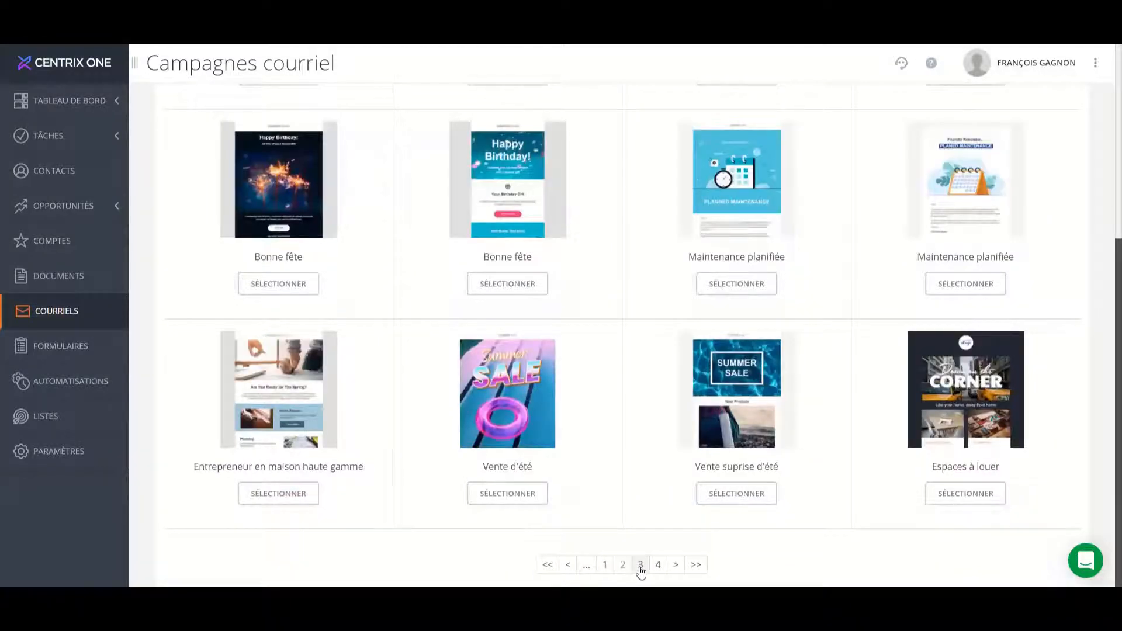
pyautogui.scroll(5, 788, 482)
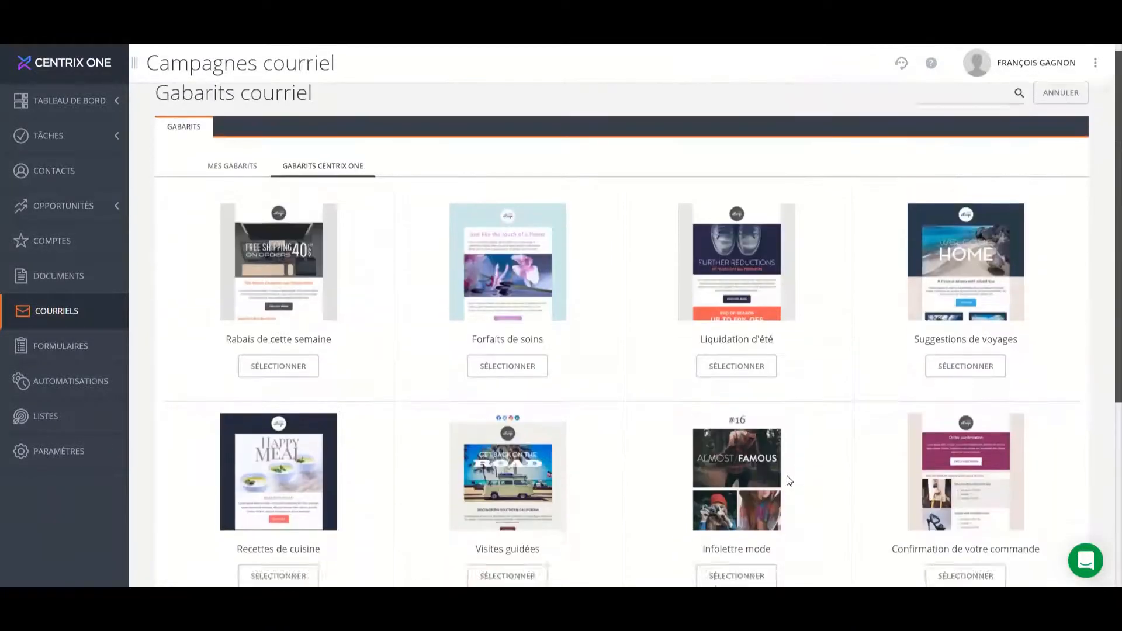
pyautogui.scroll(-5, 789, 481)
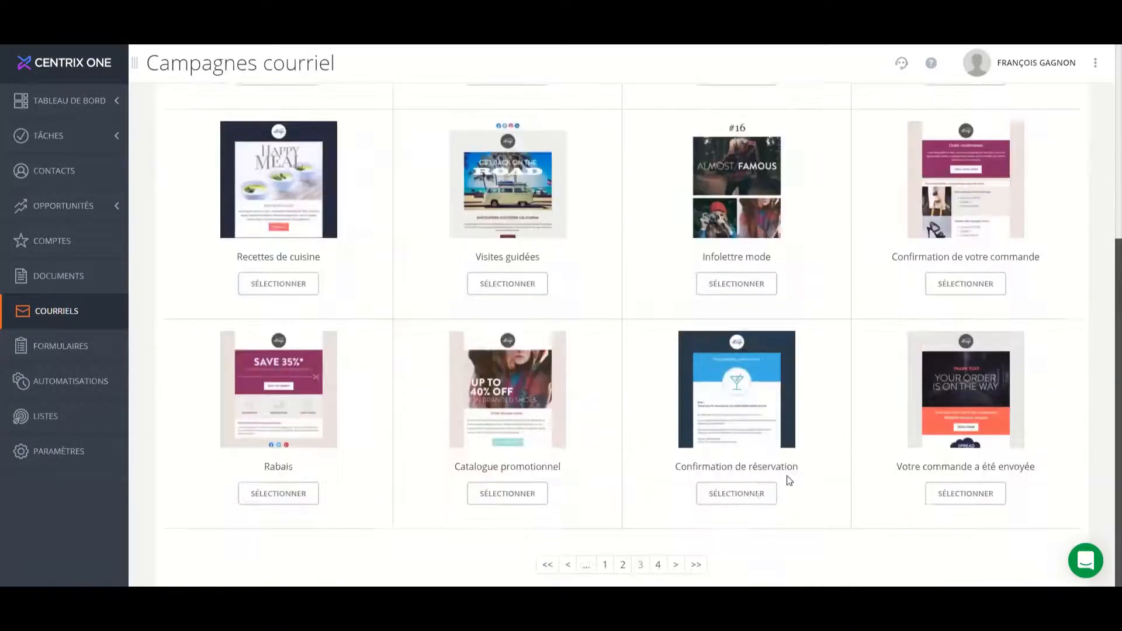
pyautogui.click(623, 571)
pyautogui.scroll(5, 761, 466)
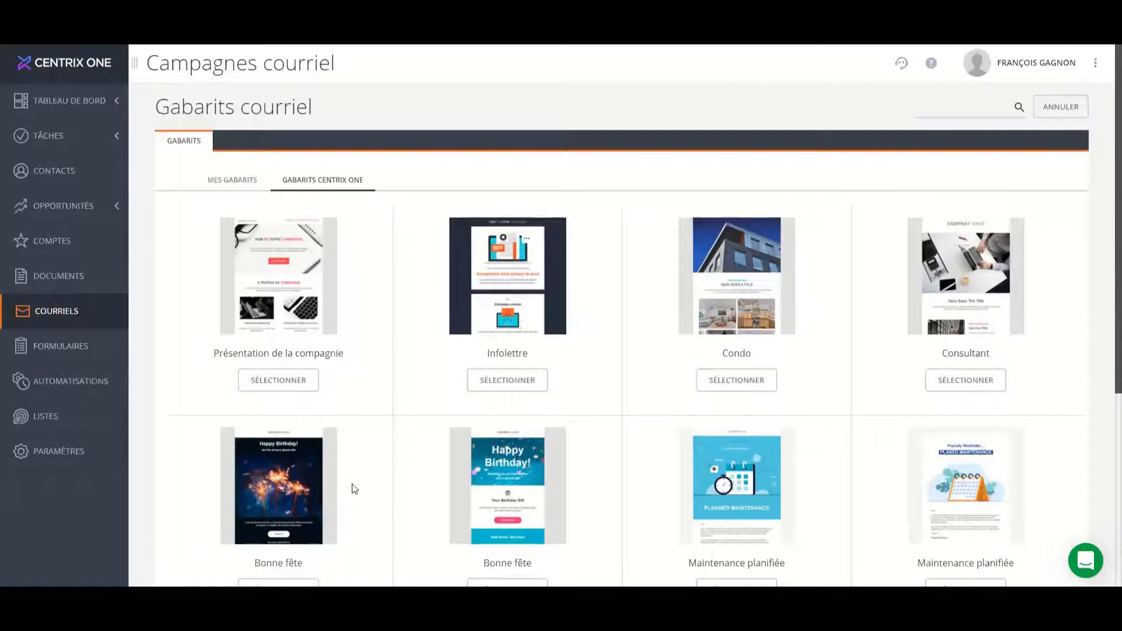
pyautogui.click(278, 380)
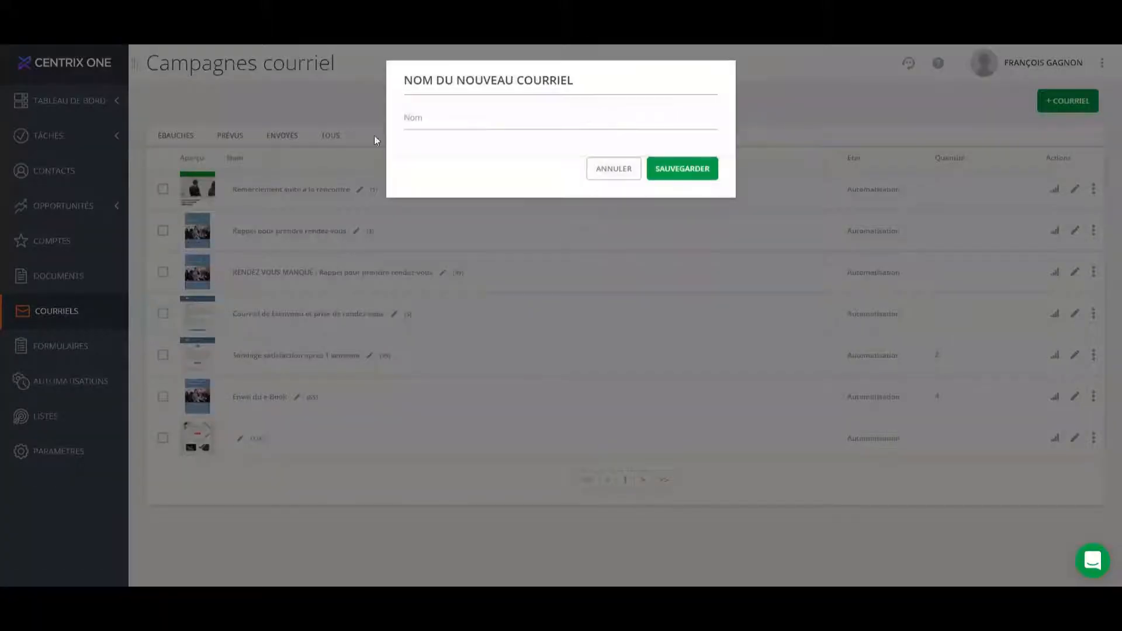
# Name the new email "Remerciement nouvelle inscription via notre site Web", save it, and use the same text as its subject.
pyautogui.click(503, 124)
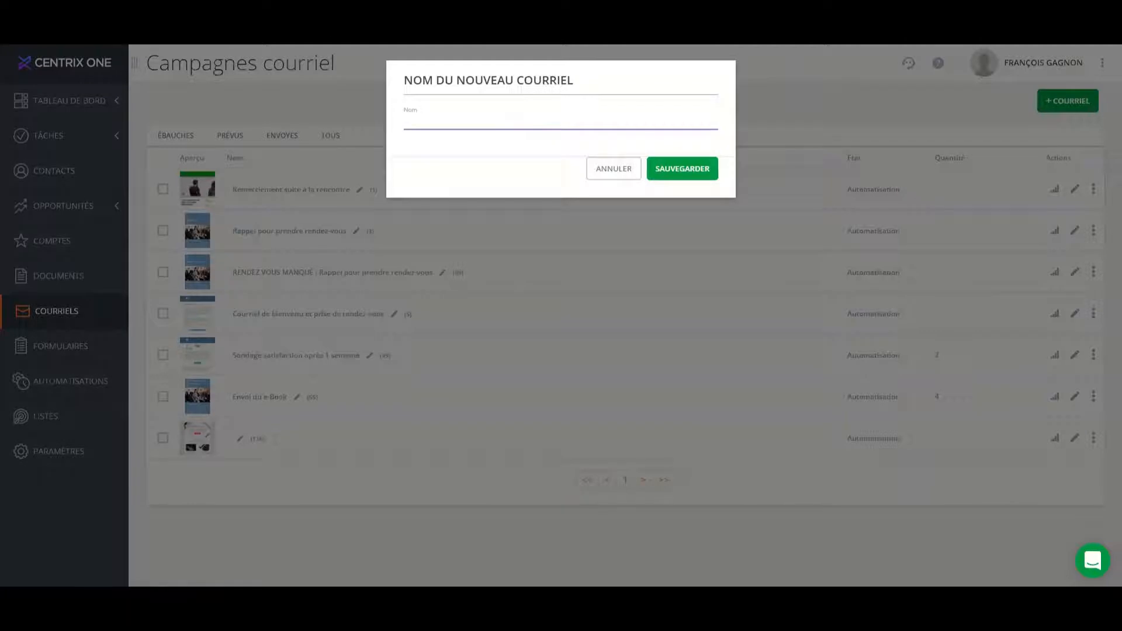
pyautogui.press('Tab')
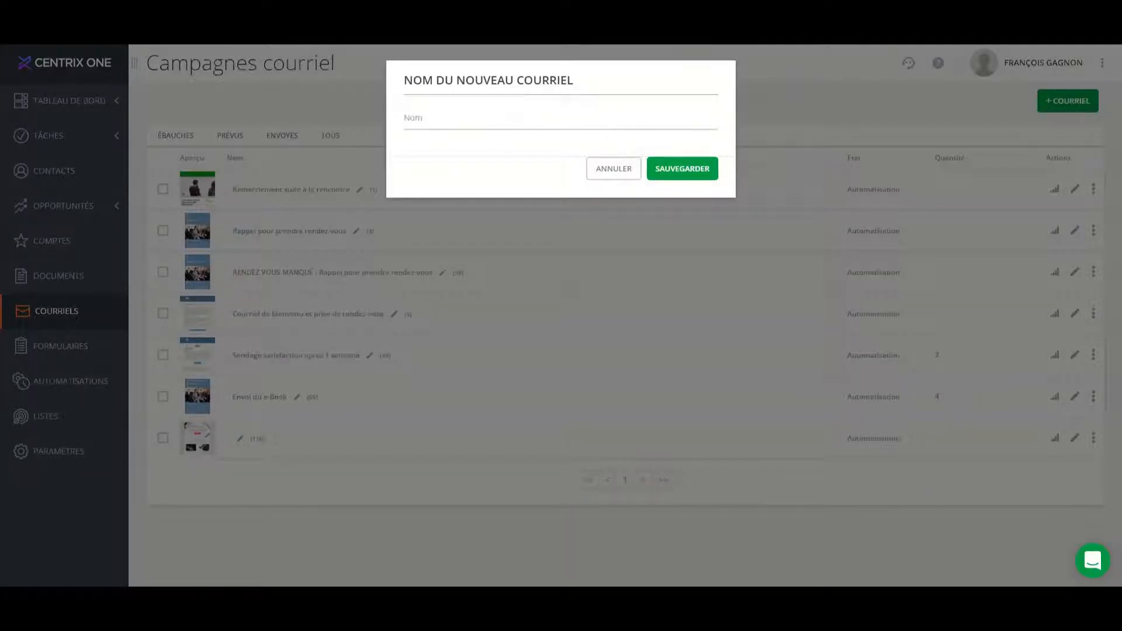
pyautogui.click(549, 121)
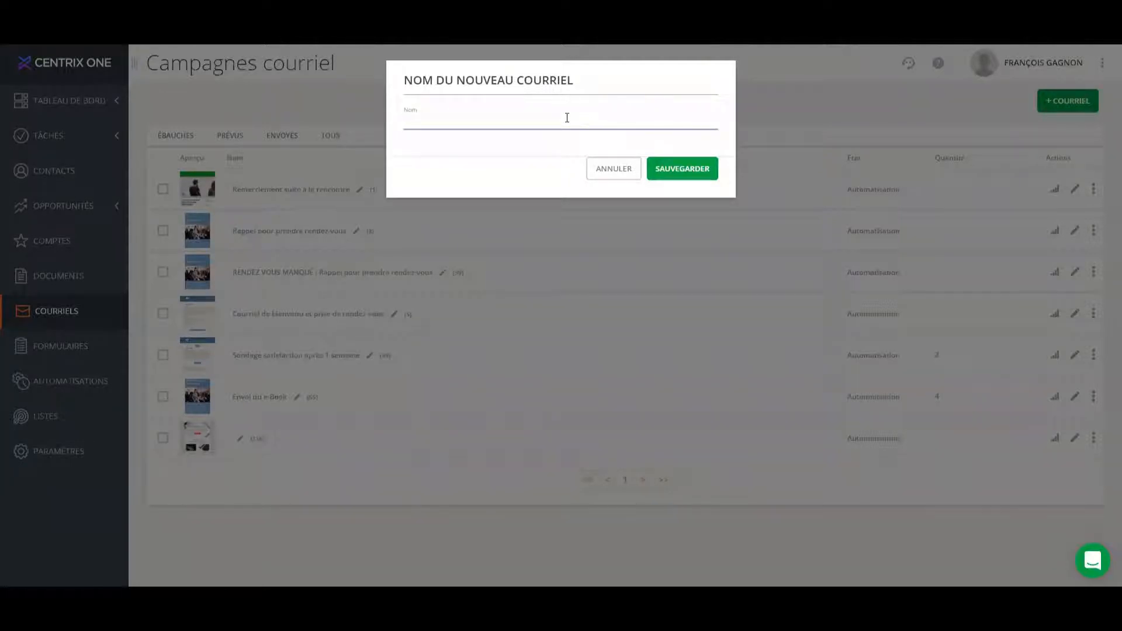
pyautogui.write('Remerciement nouvelle inscription via notre site Web')
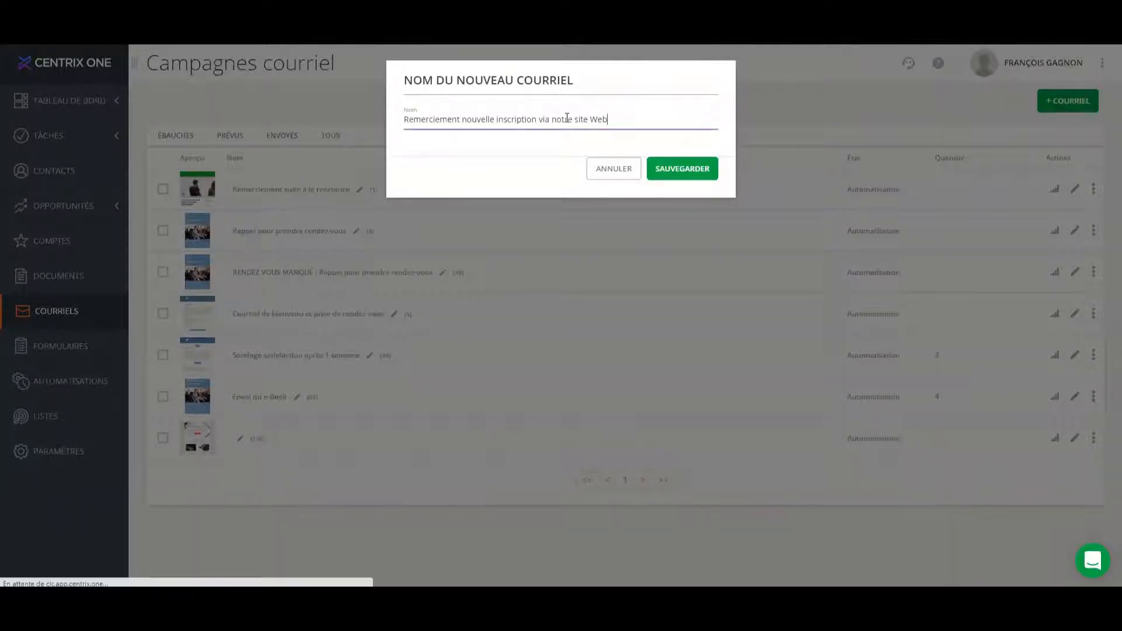
pyautogui.click(701, 169)
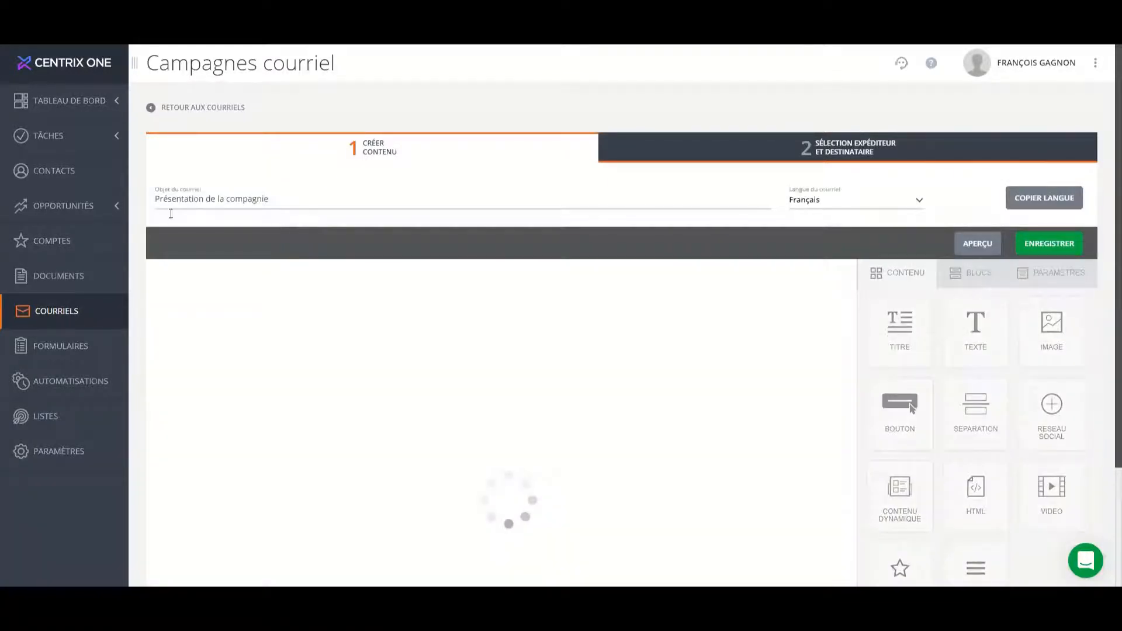
pyautogui.tripleClick(297, 201)
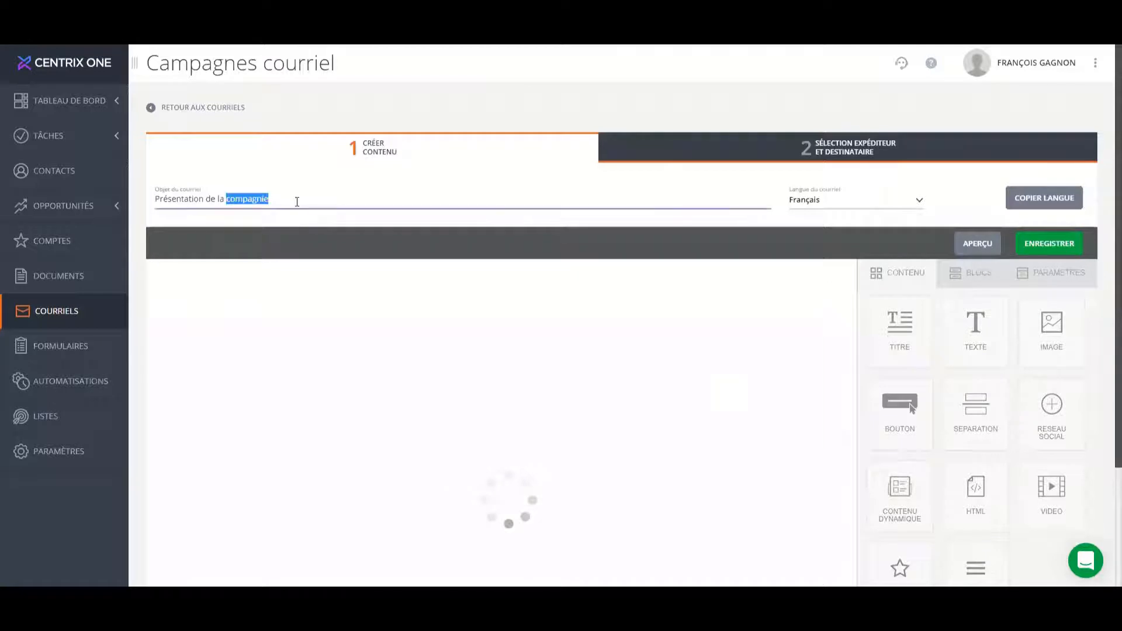
pyautogui.write('Remerciement nouvelle inscription via notre site Web')
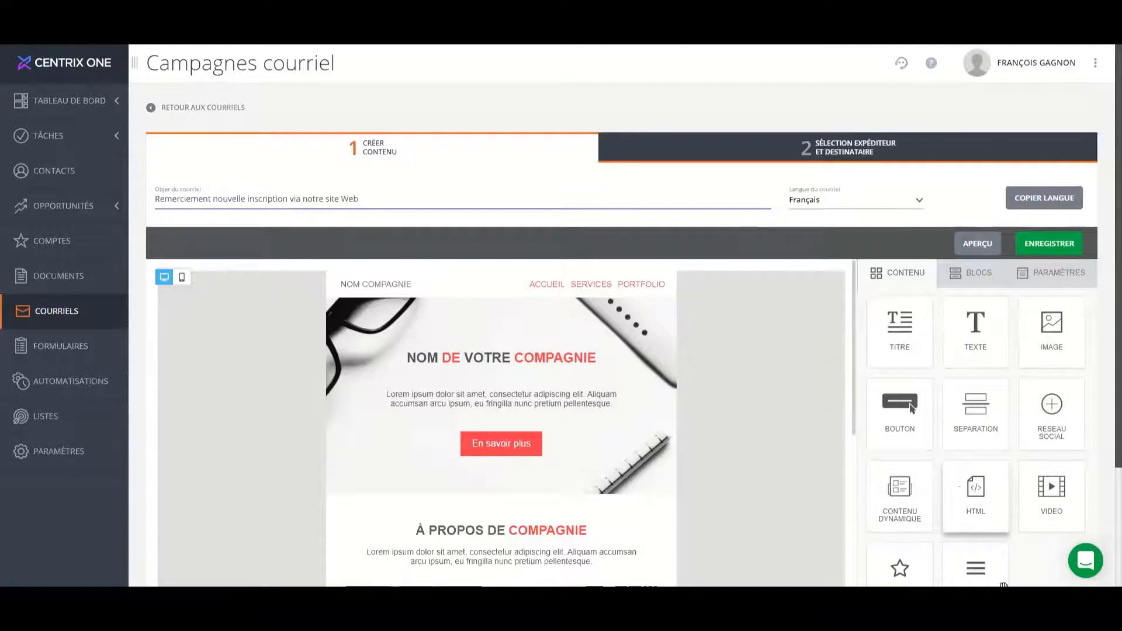
# Add a line reading "Bonjour" above the placeholder paragraph under the "À PROPOS DE COMPAGNIE" heading.
pyautogui.scroll(-2, 597, 441)
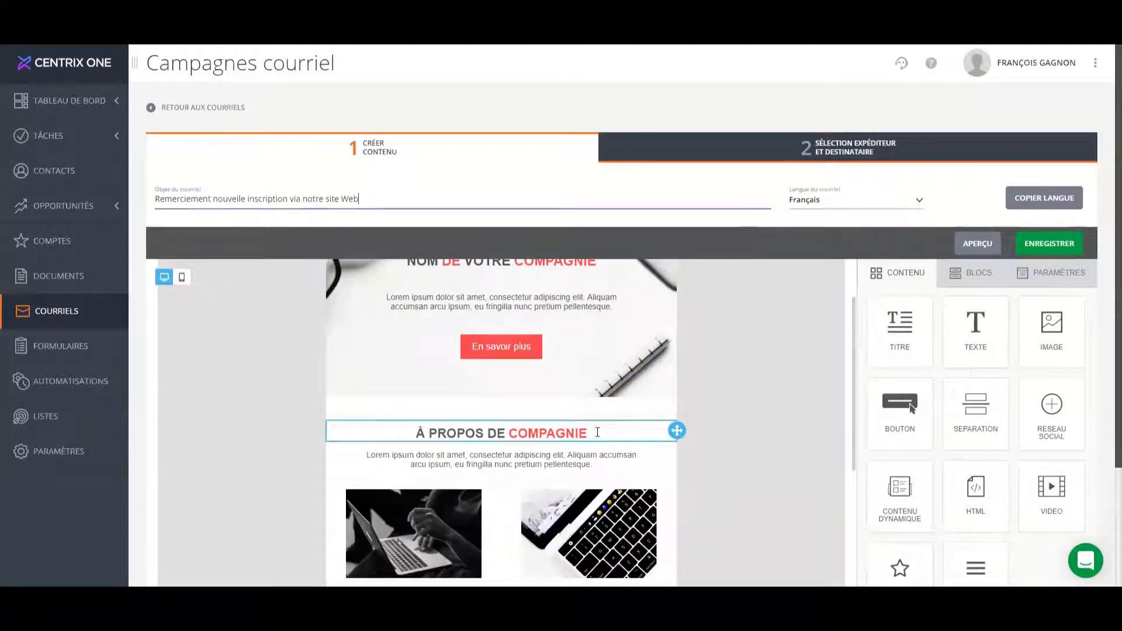
pyautogui.scroll(2, 598, 433)
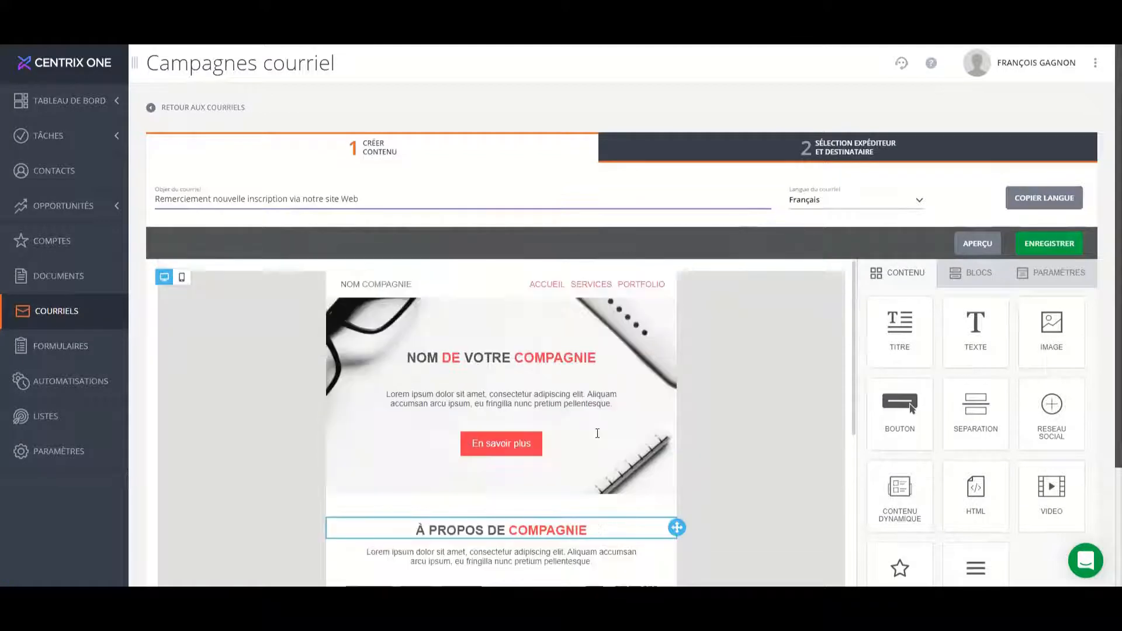
pyautogui.scroll(-2, 590, 429)
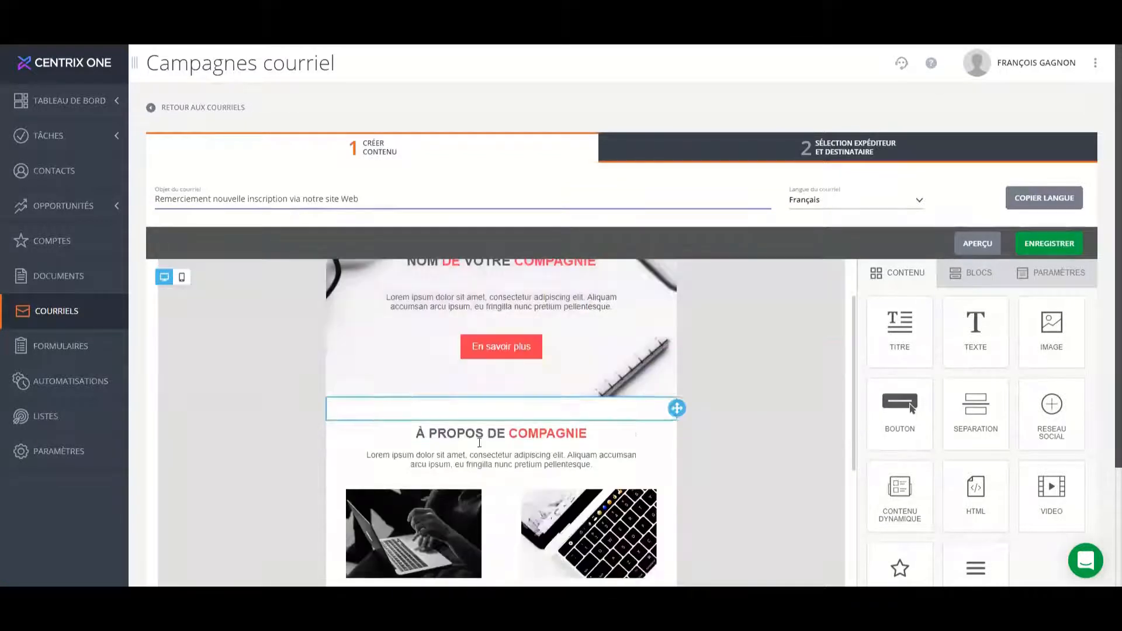
pyautogui.click(610, 455)
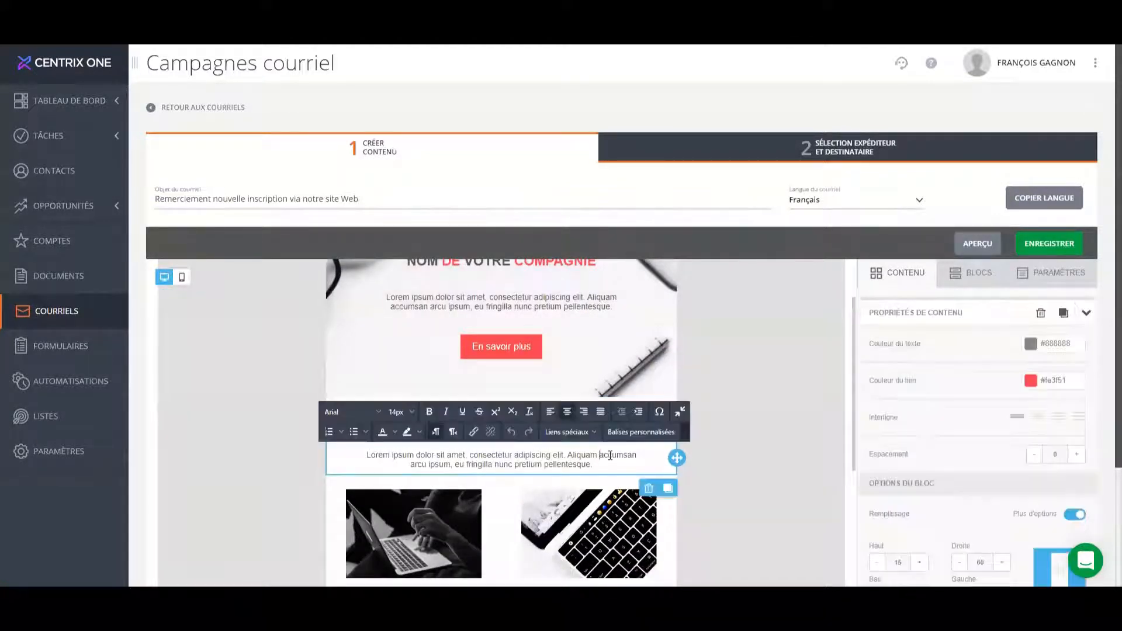
pyautogui.press('Home')
pyautogui.press('Return')
pyautogui.press('Up')
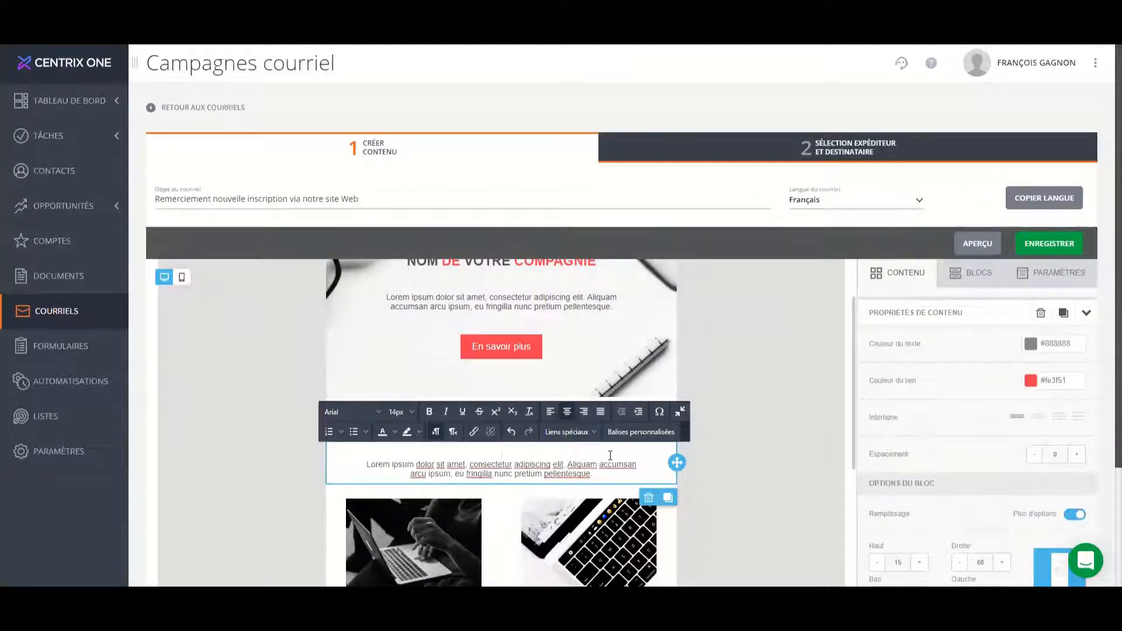
pyautogui.write('Bonjour')
# Set the font size of the word "Bonjour" to 28px.
pyautogui.hotkey('shift', 'Home')
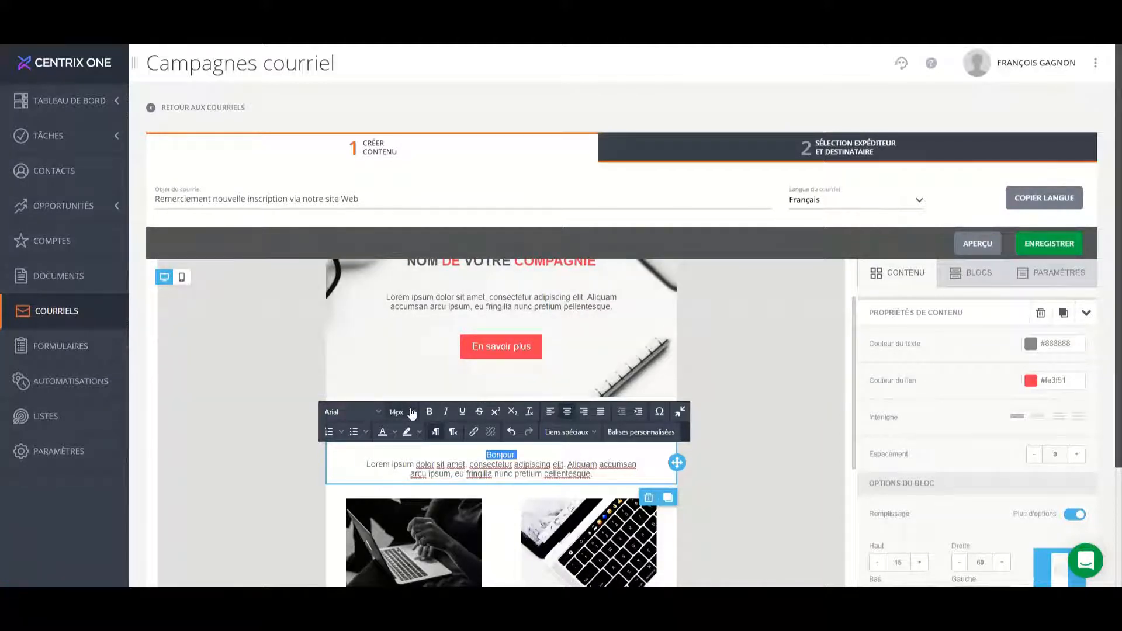
pyautogui.click(410, 415)
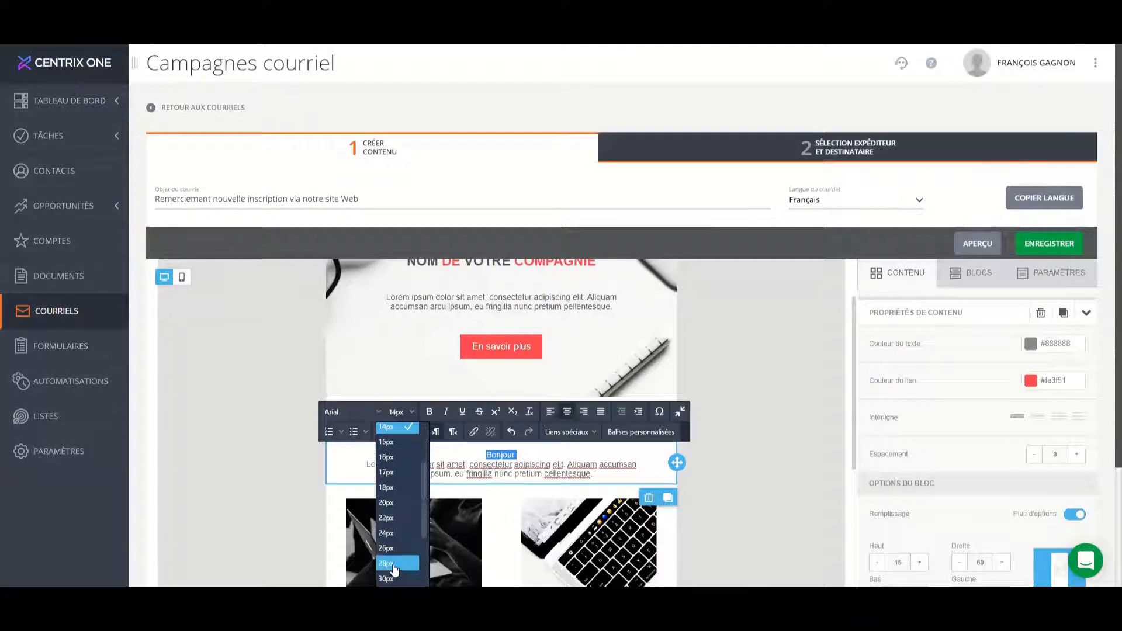
pyautogui.click(397, 564)
# Insert the Prénom and Nom custom tags after "Bonjour", and place the Salutation tag before the Prénom tag.
pyautogui.click(579, 457)
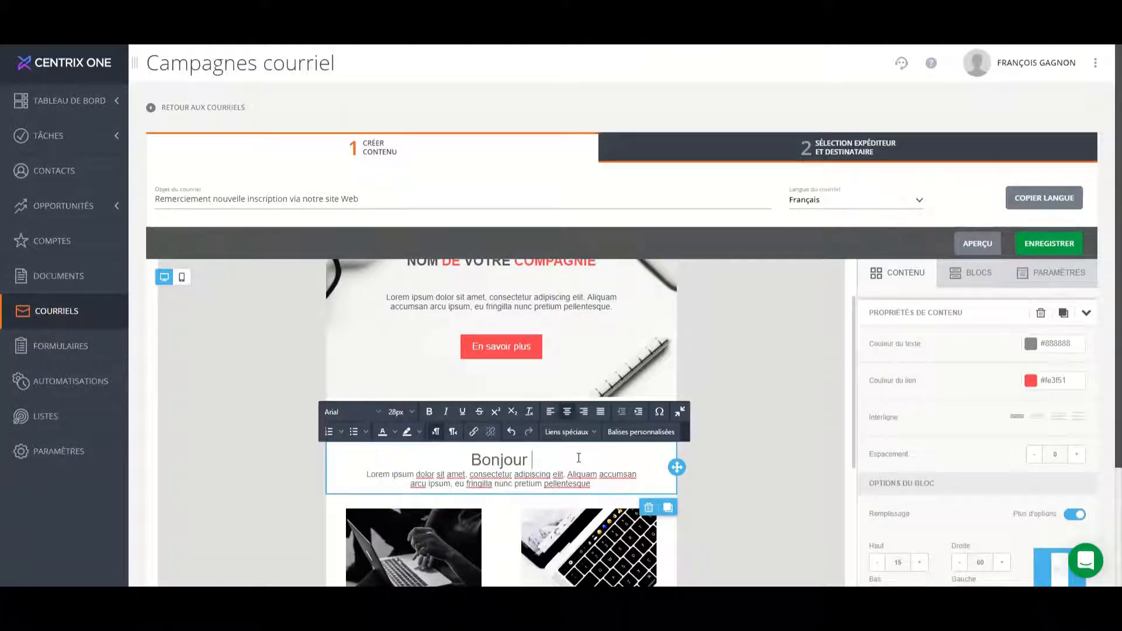
pyautogui.click(650, 434)
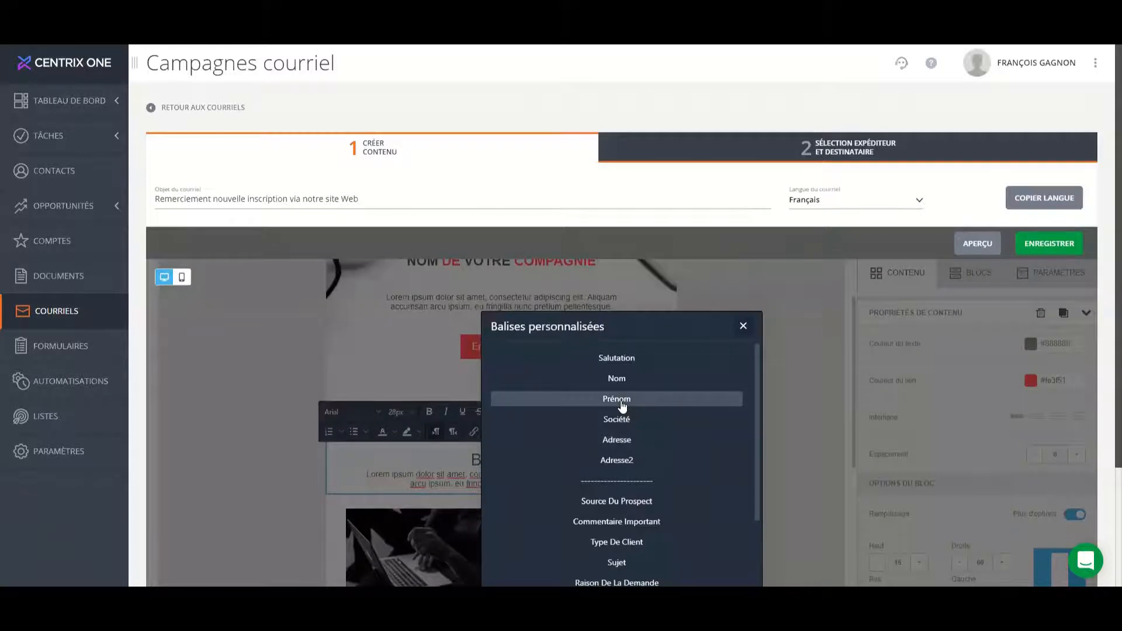
pyautogui.click(622, 403)
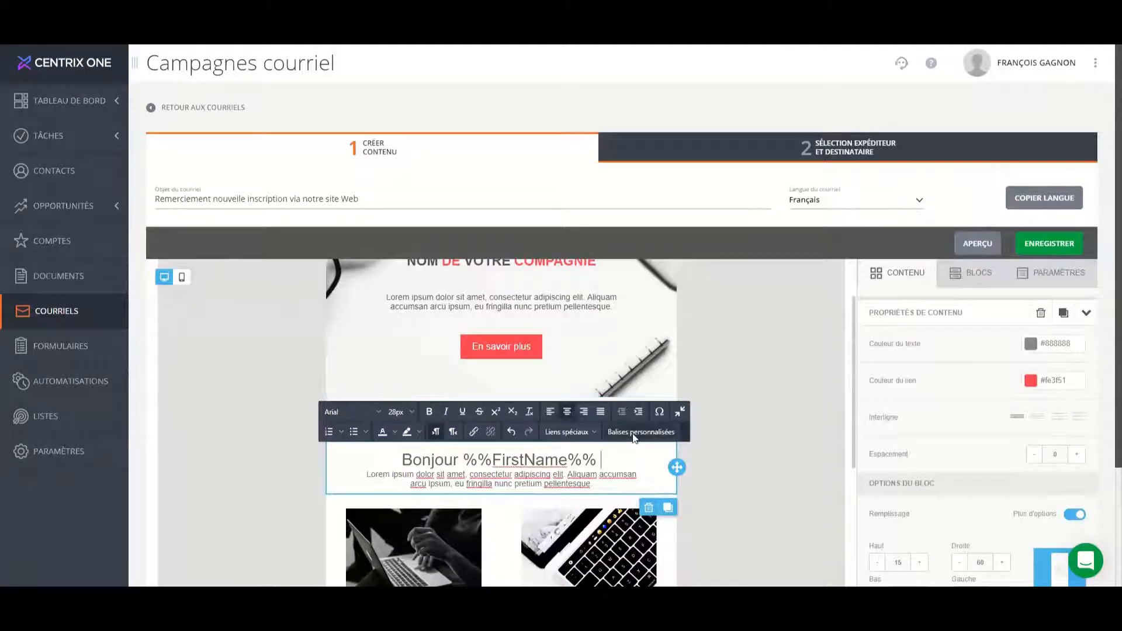
pyautogui.click(634, 437)
pyautogui.click(615, 379)
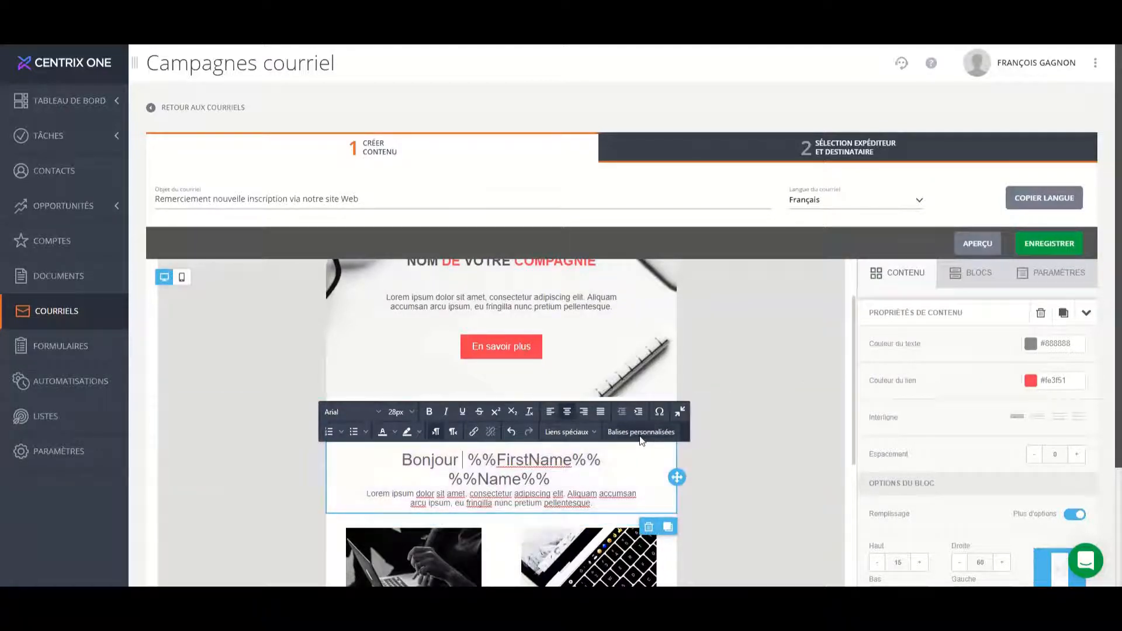
pyautogui.click(642, 433)
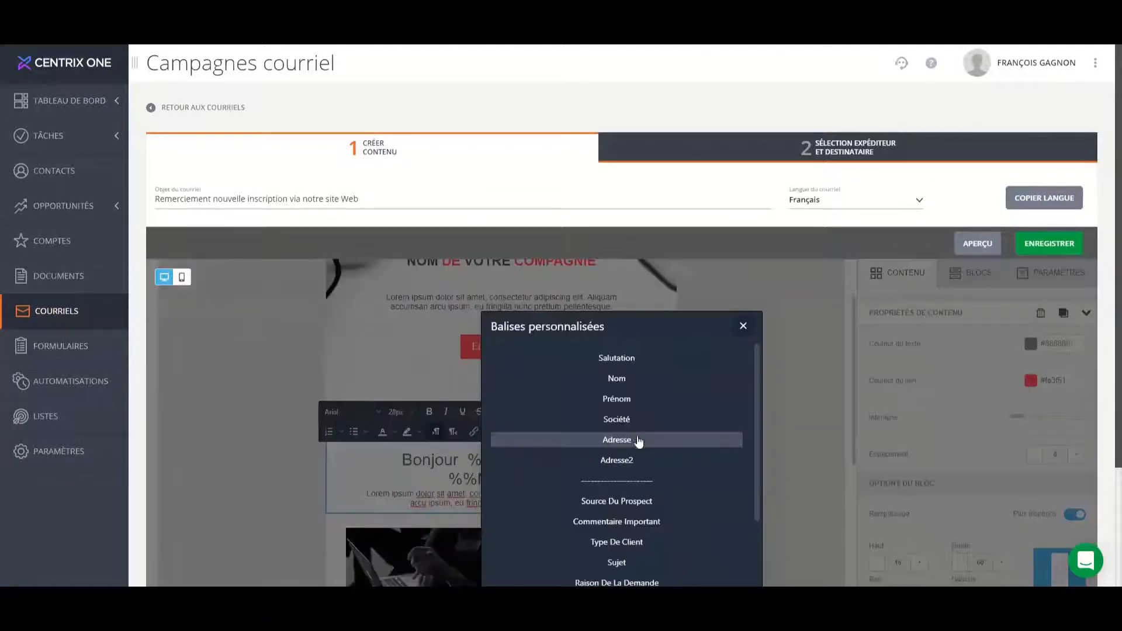
pyautogui.click(617, 358)
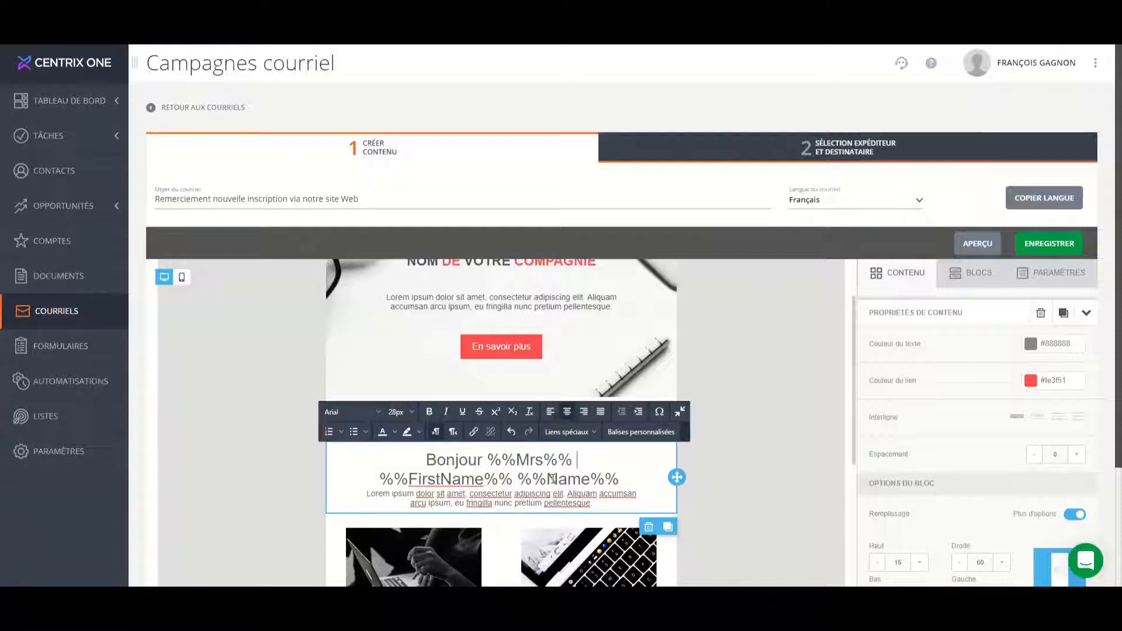
pyautogui.hotkey('shift', 'Left')
pyautogui.hotkey('shift', 'Left')
pyautogui.hotkey('shift', 'Left')
pyautogui.hotkey('shift', 'Left')
pyautogui.hotkey('shift', 'Left')
pyautogui.hotkey('shift', 'Left')
pyautogui.hotkey('shift', 'Left')
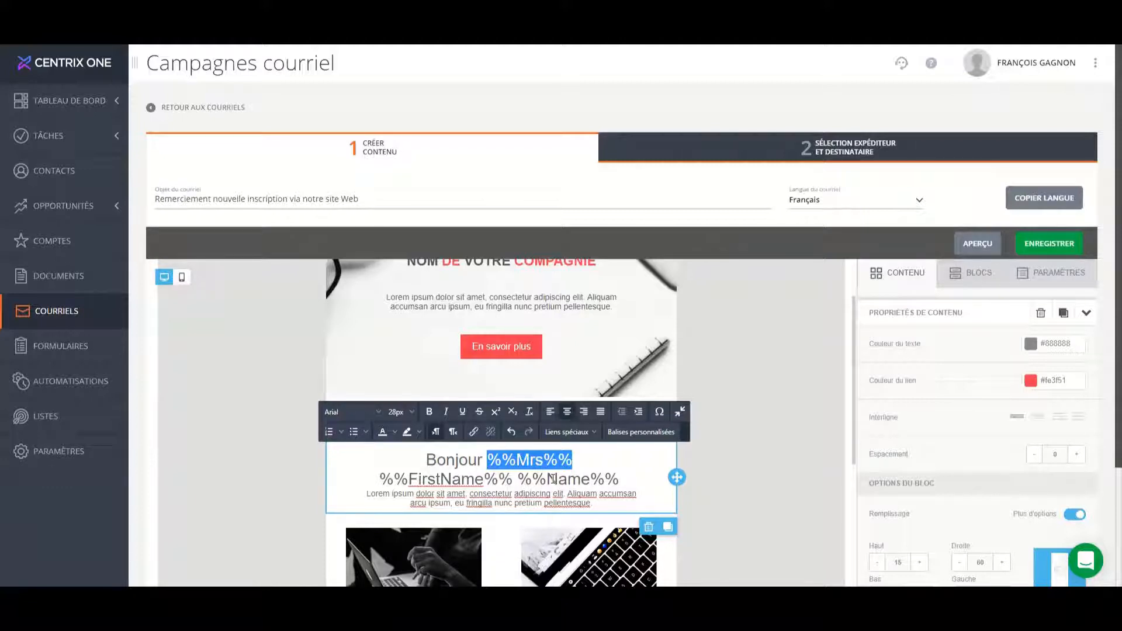
pyautogui.click(485, 478)
pyautogui.press('Return')
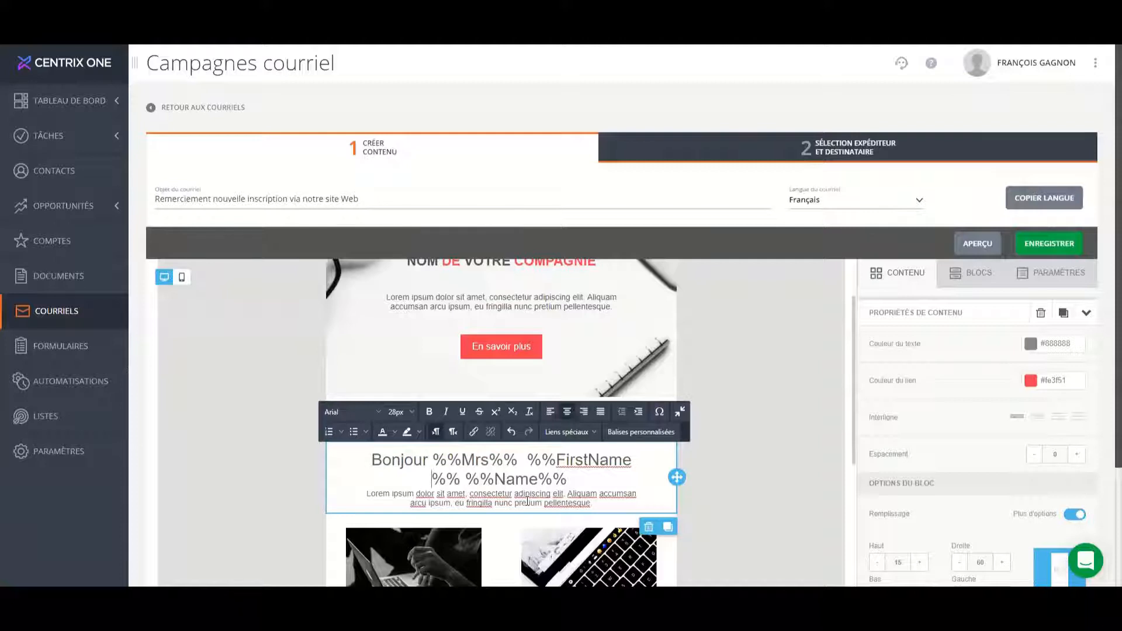
pyautogui.press('BackSpace')
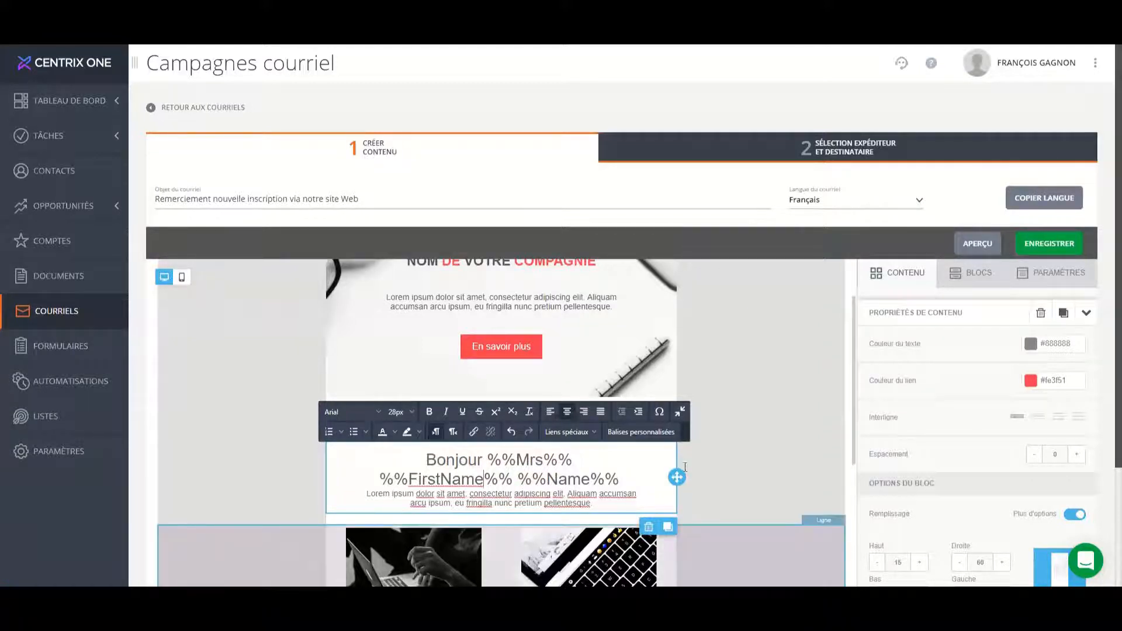
# Add blank lines below the personalised greeting and look through the full list of available custom tags.
pyautogui.press('Return')
pyautogui.press('Return')
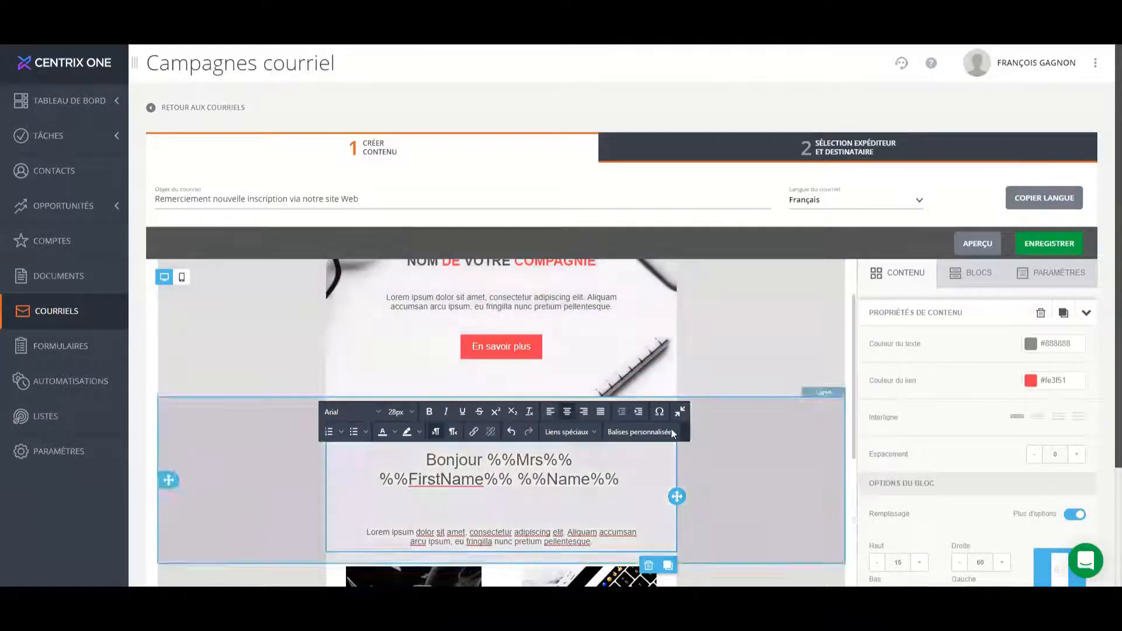
pyautogui.click(659, 439)
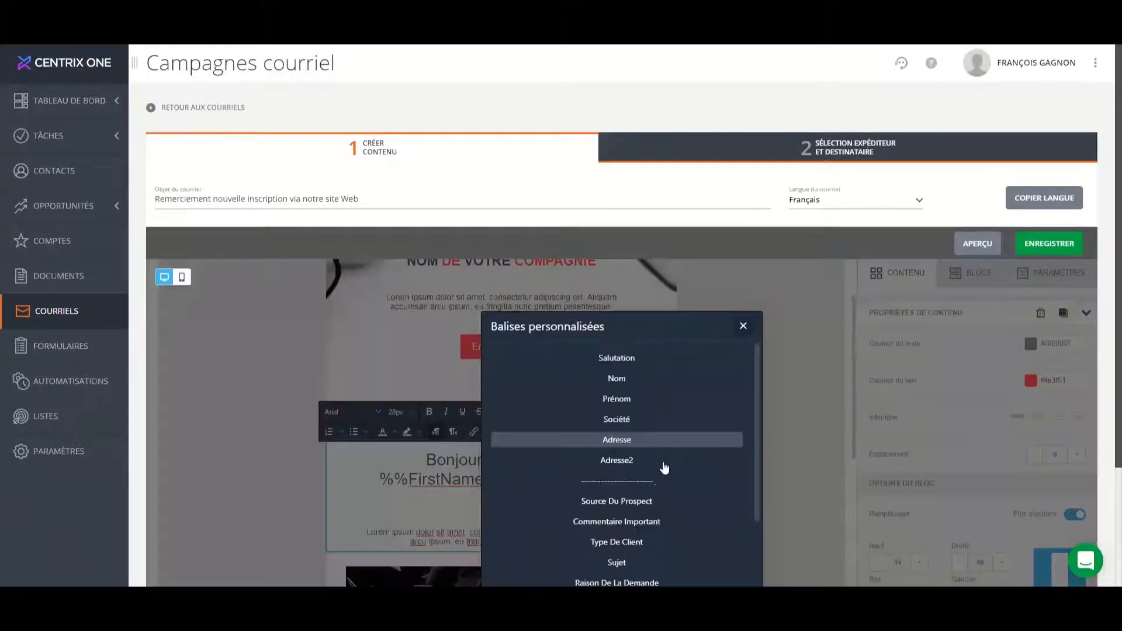
pyautogui.scroll(-2, 666, 444)
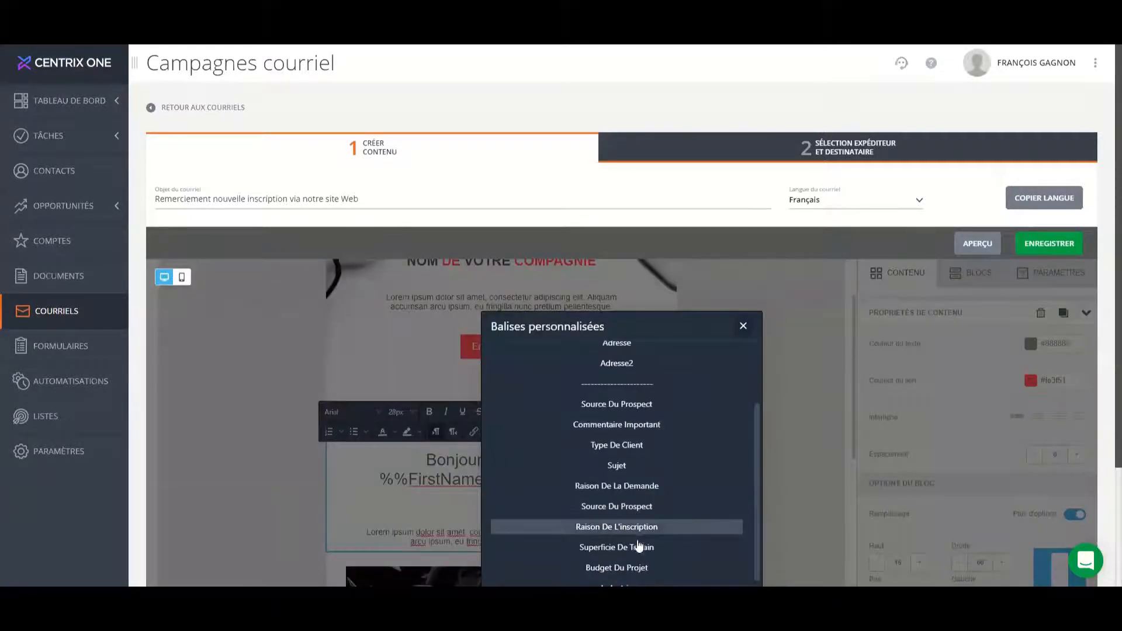
pyautogui.scroll(-2, 637, 539)
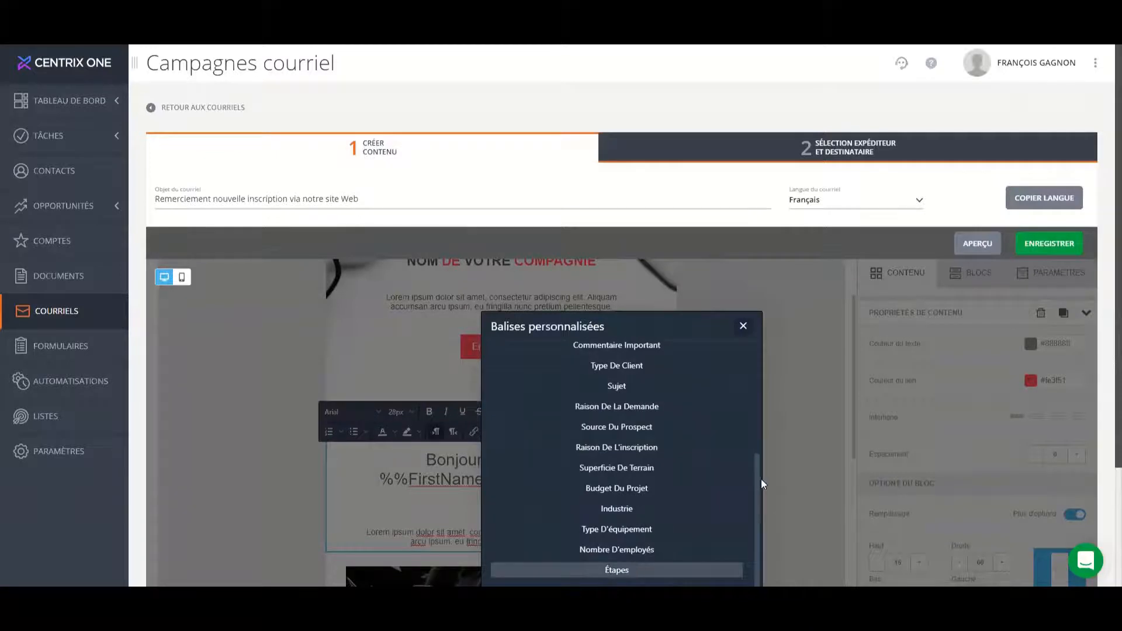
pyautogui.scroll(-2, 595, 393)
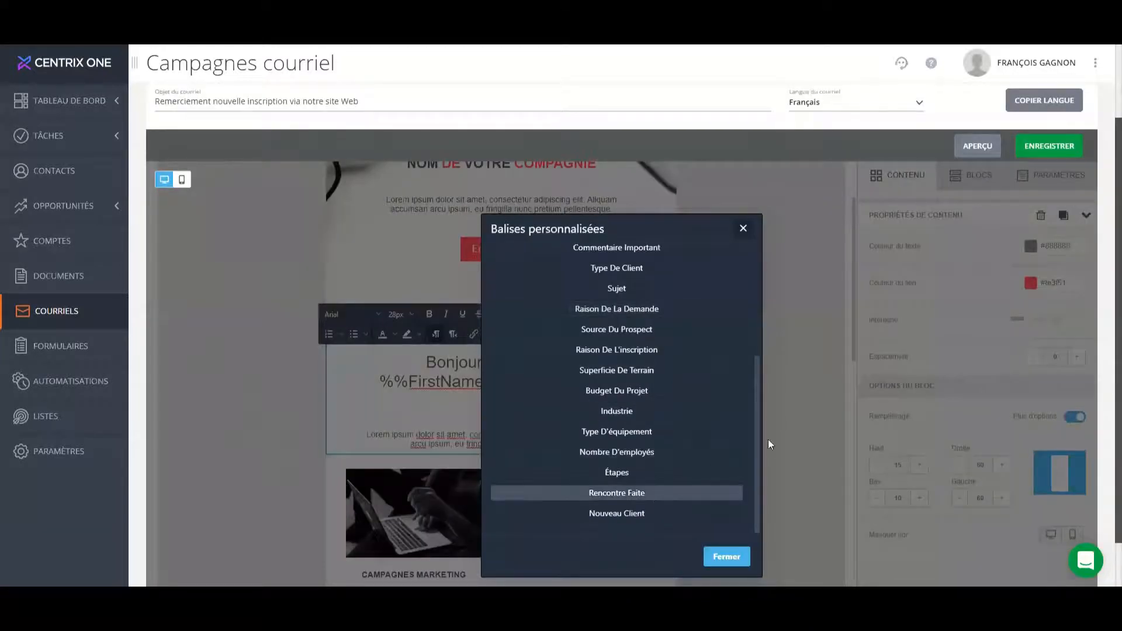
pyautogui.click(800, 415)
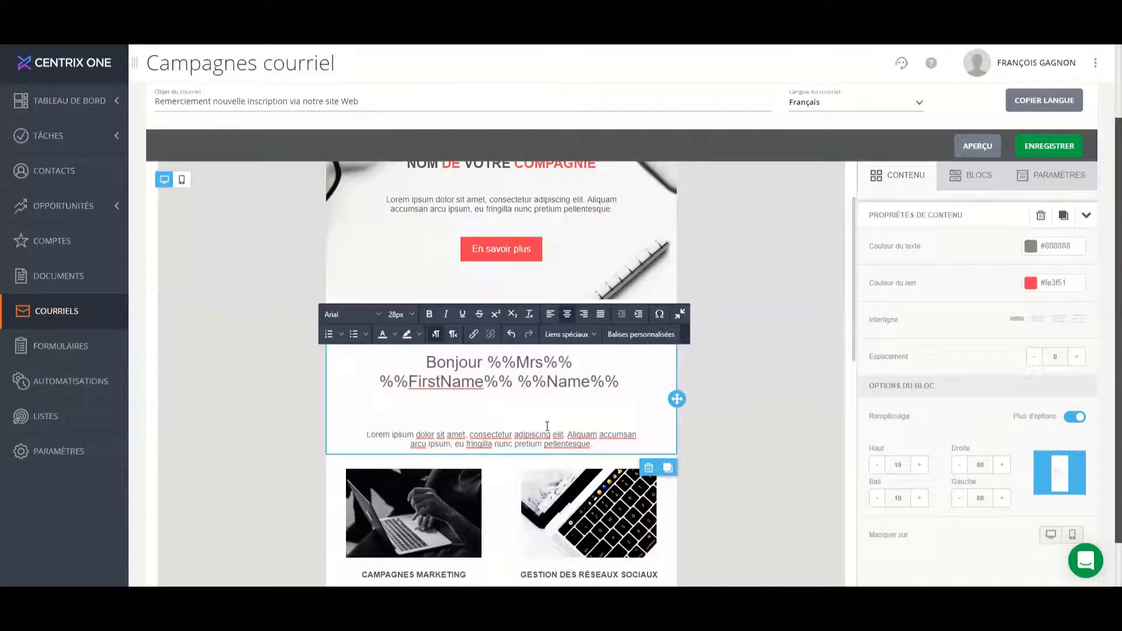
# Add "Cliquez ici pour vous désinscrire de notre liste d’envoi" below the greeting and turn "désinscrire" into a Désabonnement special link.
pyautogui.press('Return')
pyautogui.write('Cliquez ici pour vous désinscrire de notre liste d’envoi')
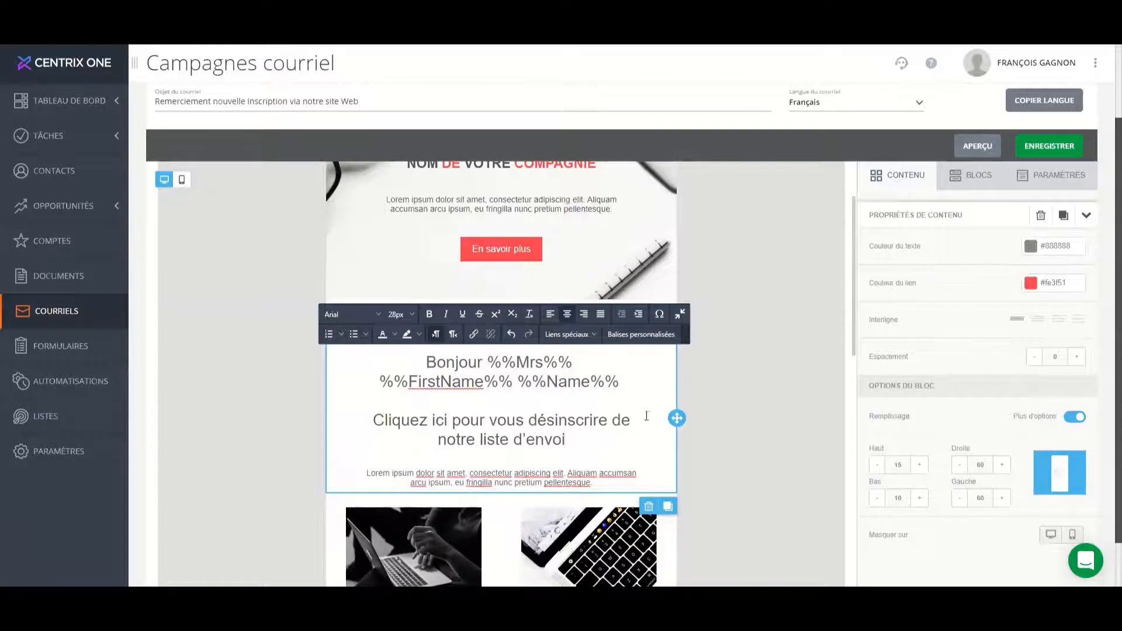
pyautogui.doubleClick(565, 422)
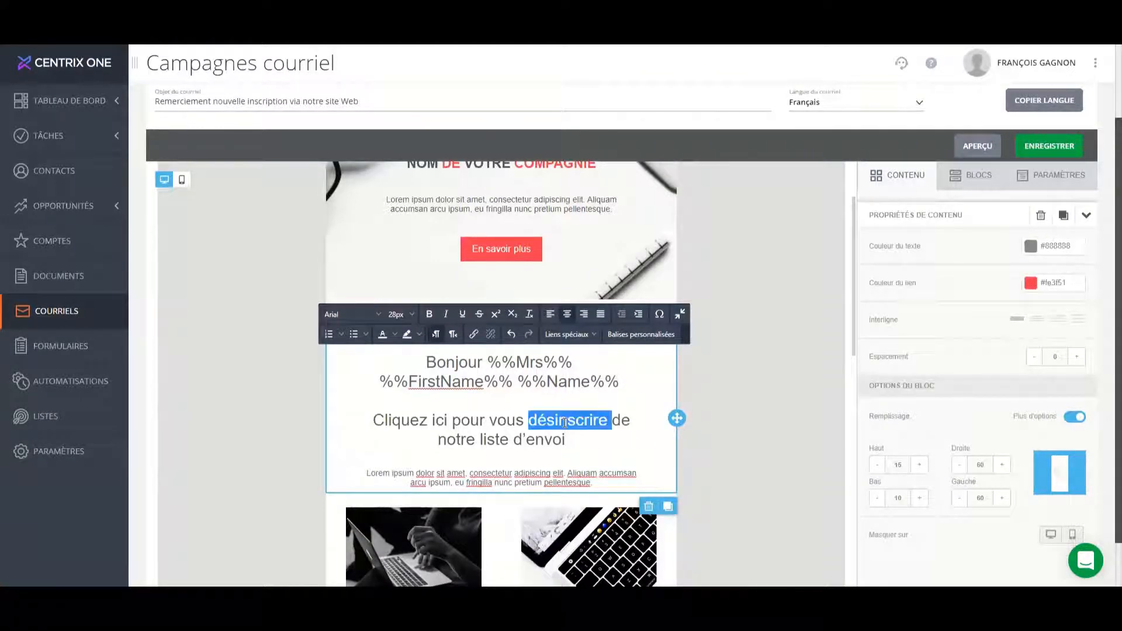
pyautogui.hotkey('shift', 'Left')
pyautogui.click(567, 334)
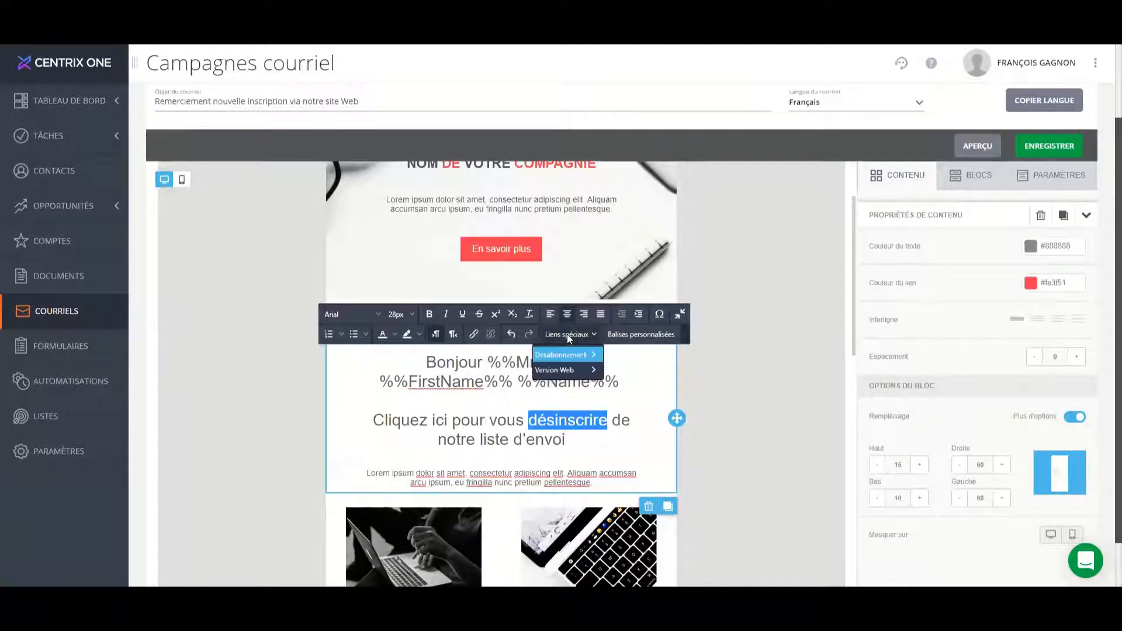
pyautogui.moveTo(567, 358)
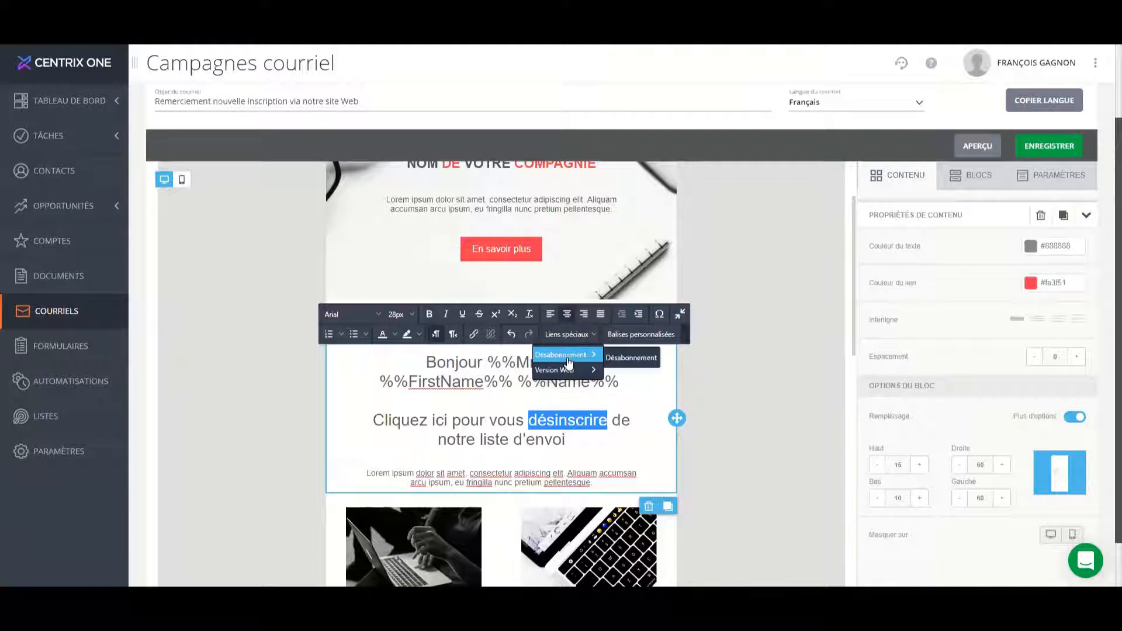
pyautogui.click(627, 359)
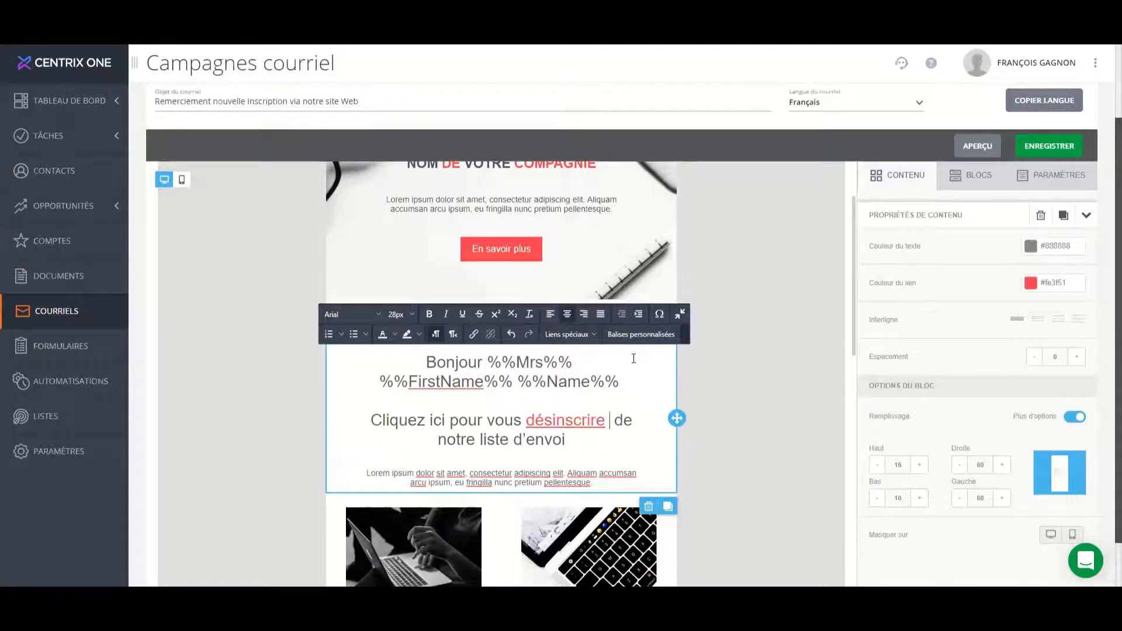
pyautogui.press('BackSpace')
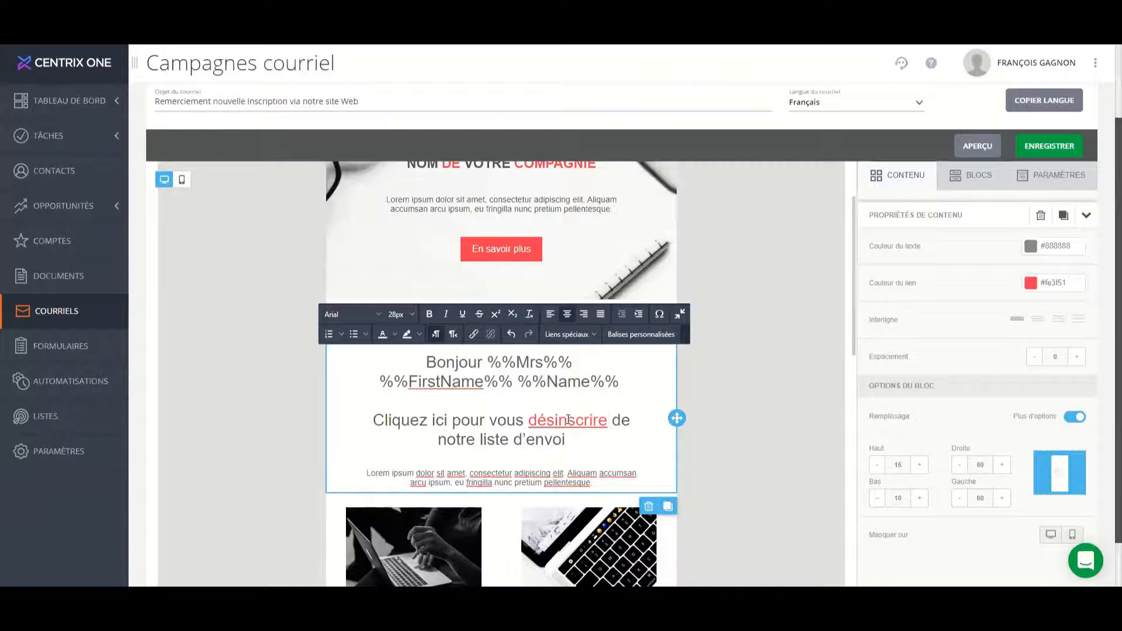
# Add the line "Visitez notre site web" below the unsubscribe sentence, separated by a blank line.
pyautogui.scroll(-10, 717, 468)
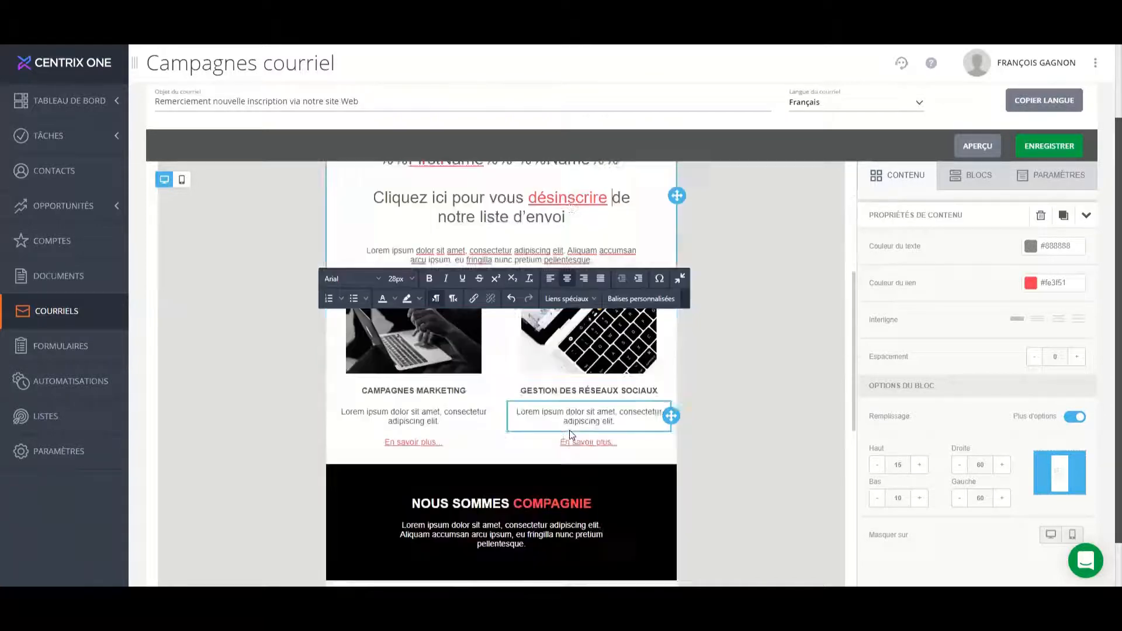
pyautogui.scroll(-3, 714, 475)
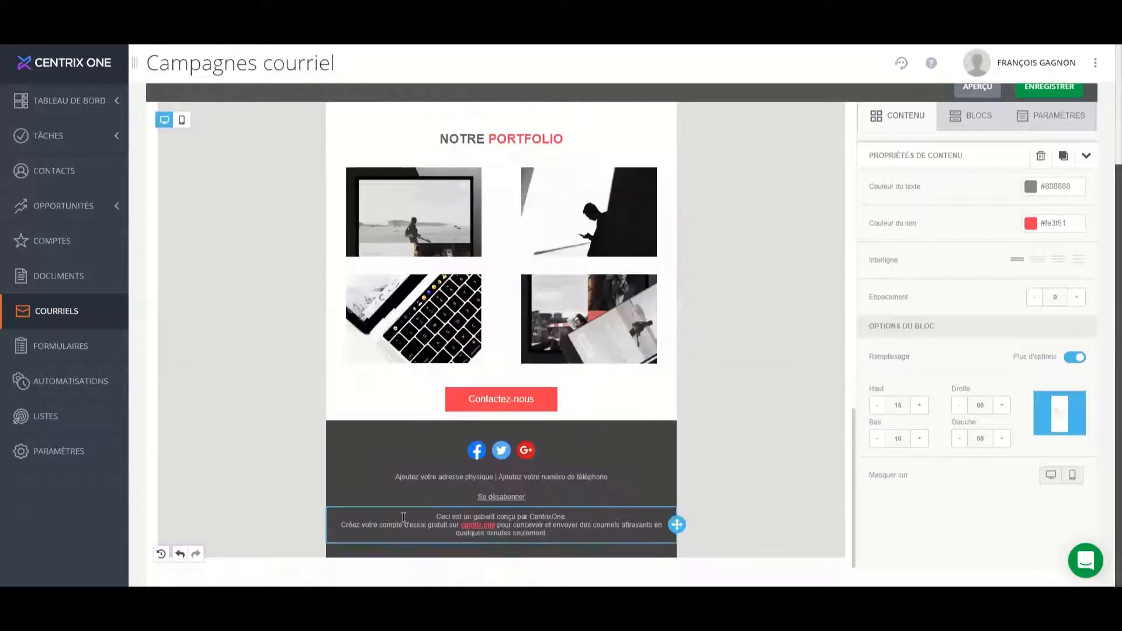
pyautogui.scroll(12, 615, 502)
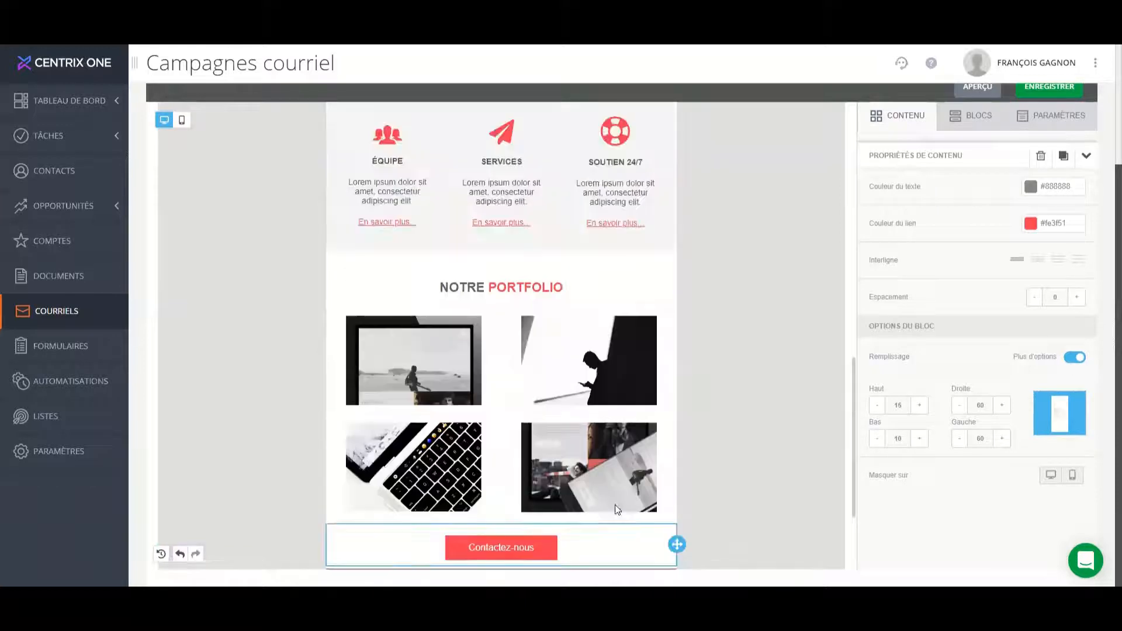
pyautogui.scroll(5, 615, 509)
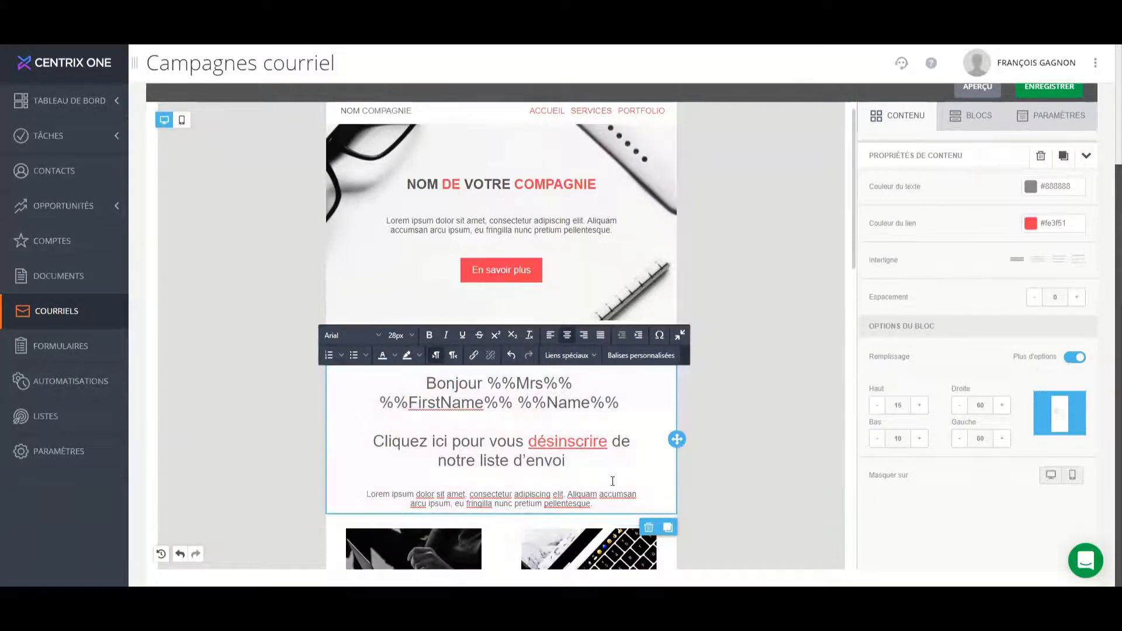
pyautogui.press('Return')
pyautogui.press('Return')
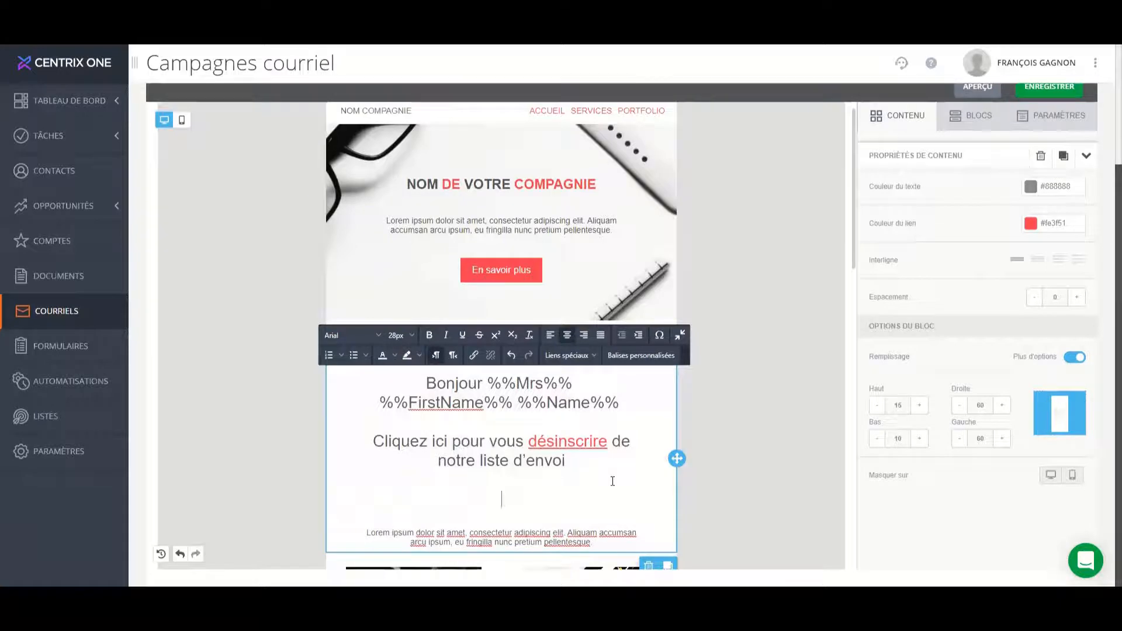
pyautogui.scroll(-2, 608, 476)
pyautogui.scroll(-7, 604, 475)
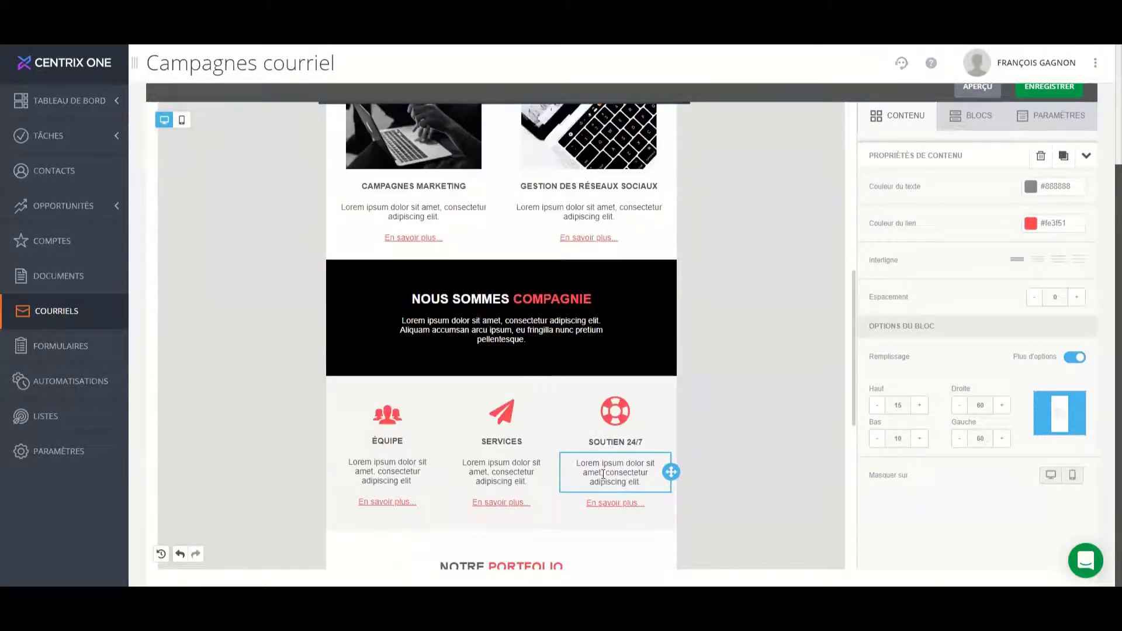
pyautogui.scroll(7, 603, 475)
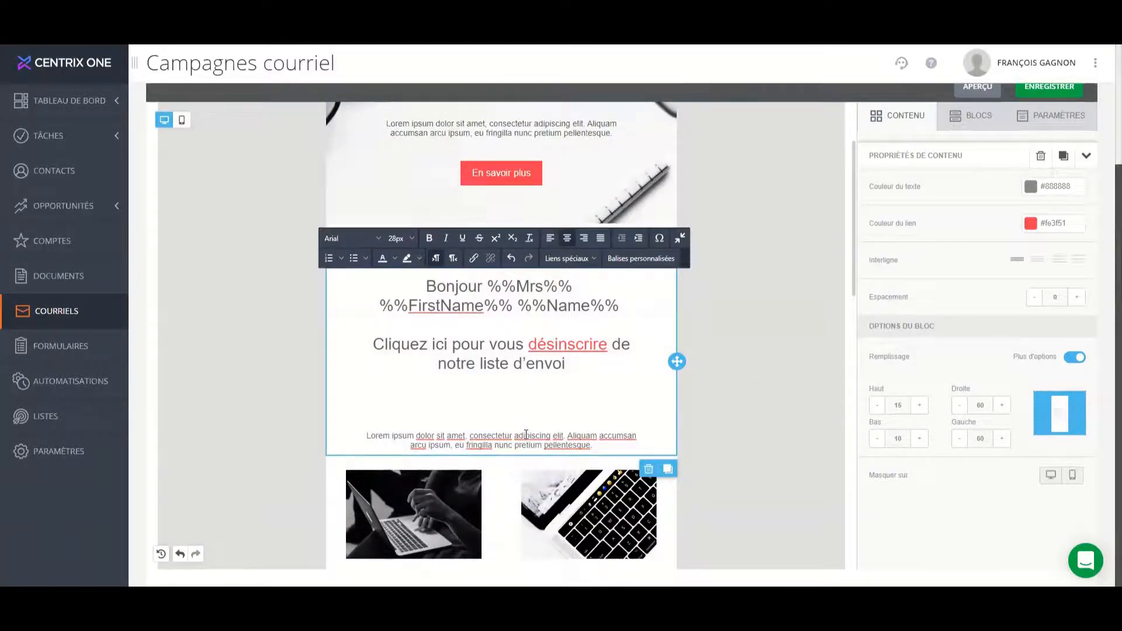
pyautogui.write('Visitez notre ')
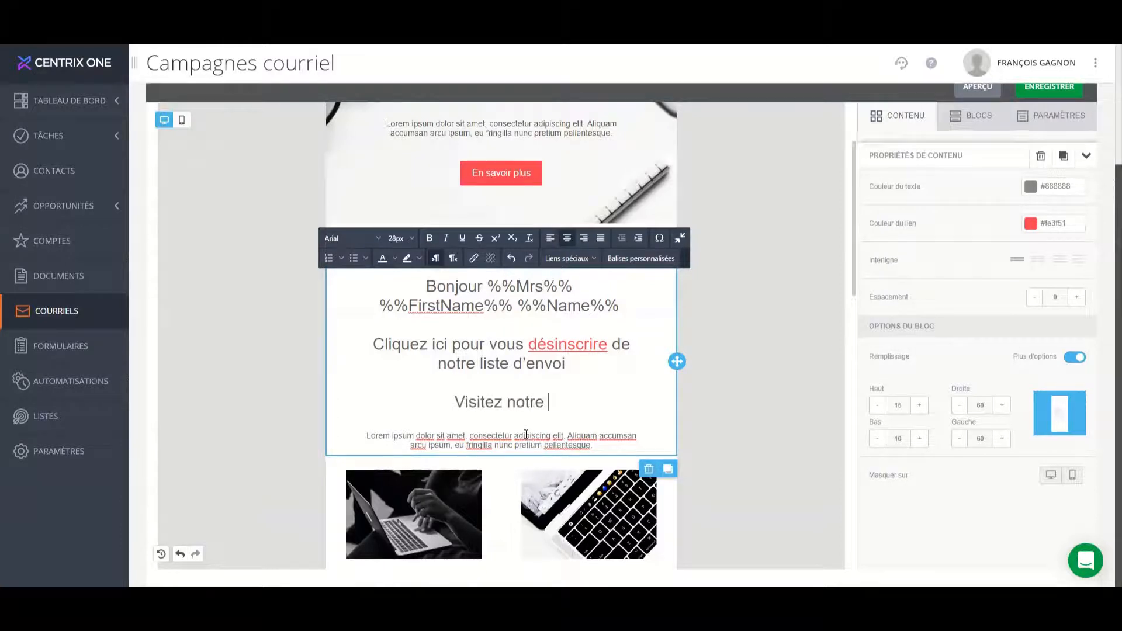
pyautogui.write('site w')
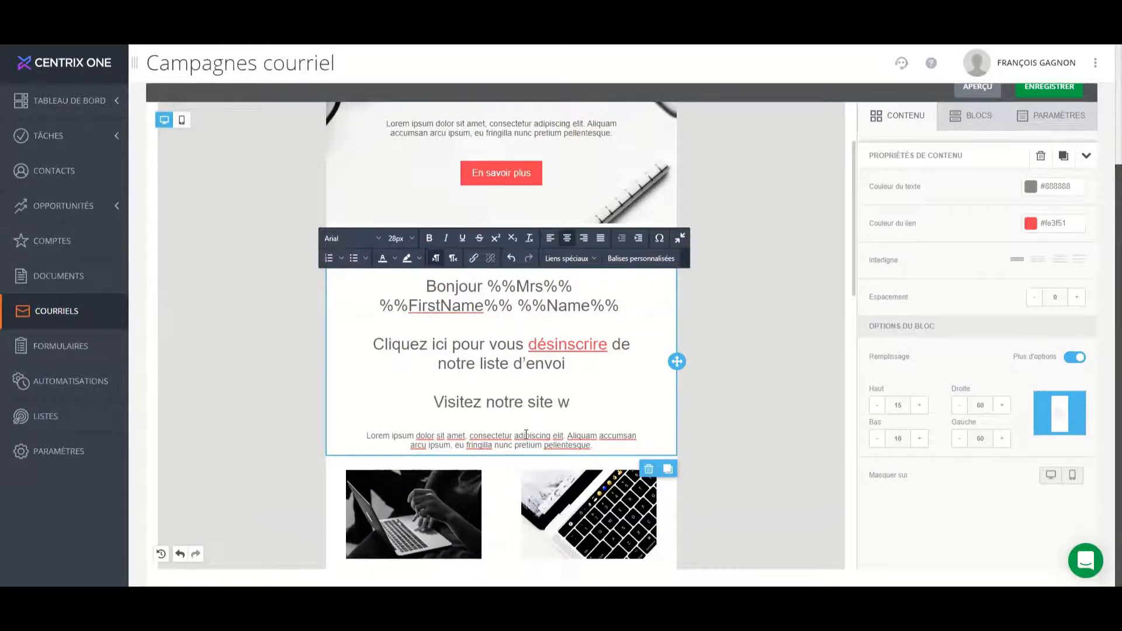
pyautogui.write('eb')
pyautogui.hotkey('ctrl', 'shift', 'Left')
pyautogui.hotkey('ctrl', 'shift', 'Left')
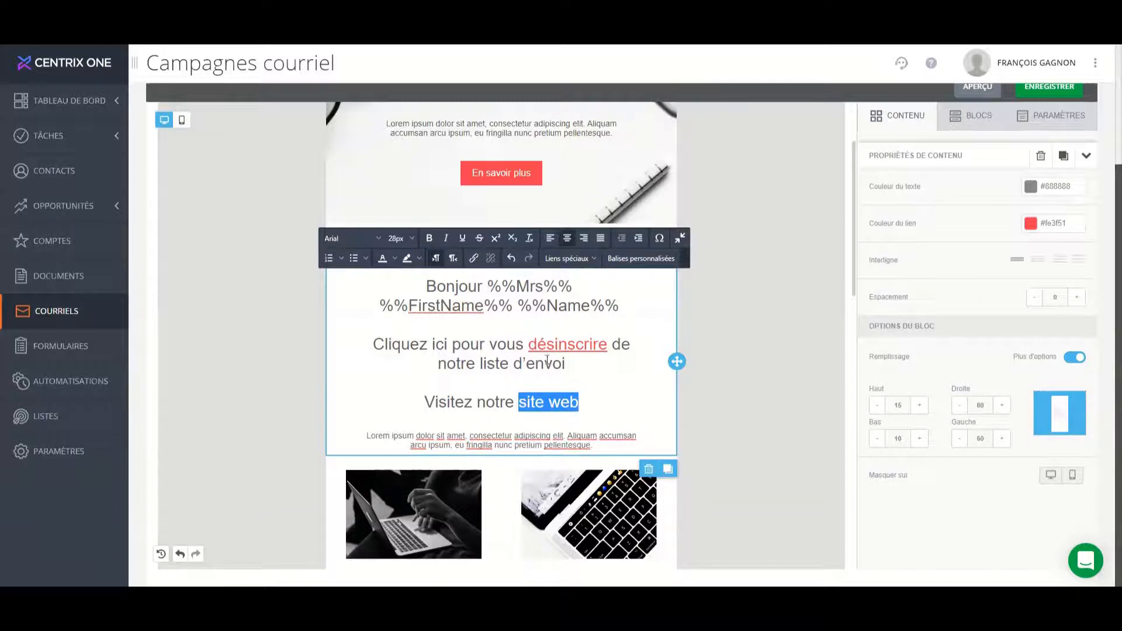
pyautogui.click(474, 260)
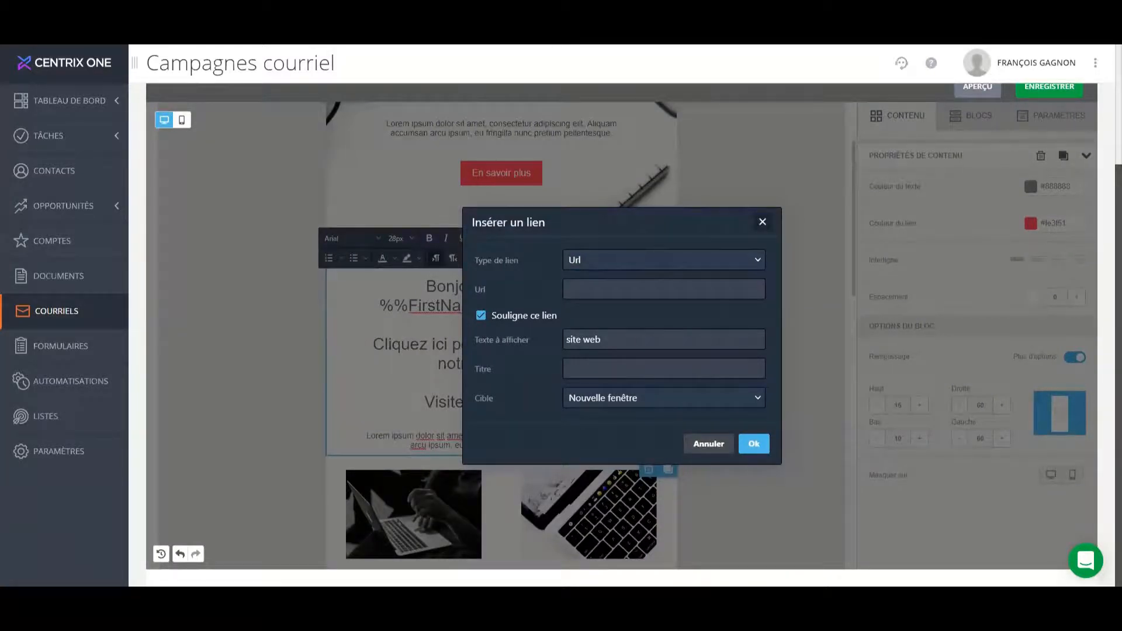
pyautogui.click(664, 290)
pyautogui.write('www.centrix.one')
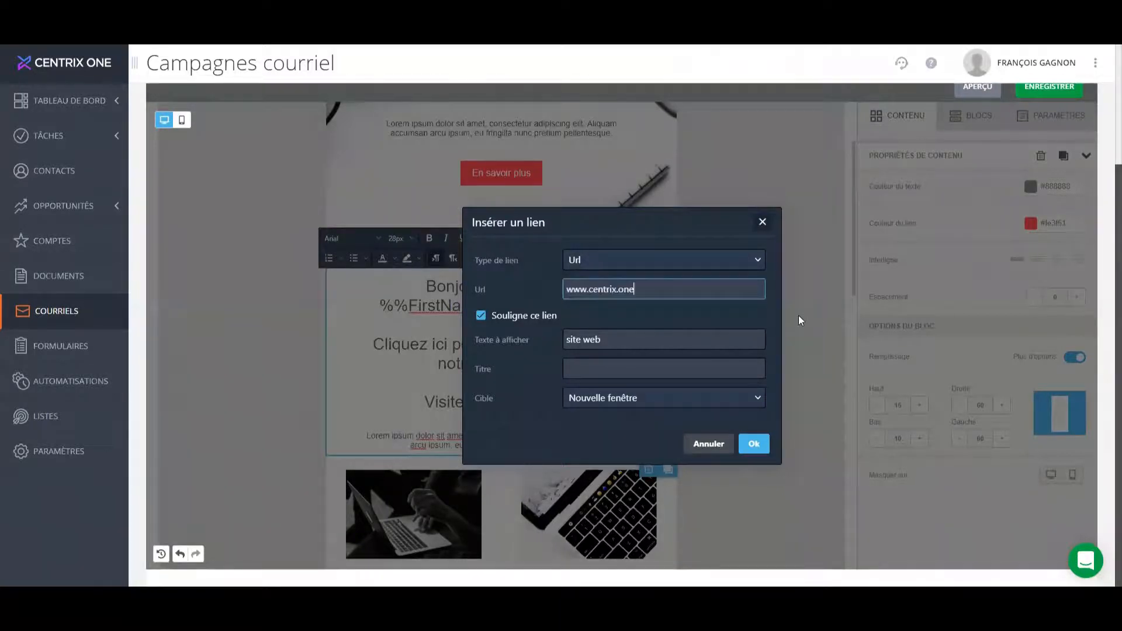
pyautogui.click(754, 444)
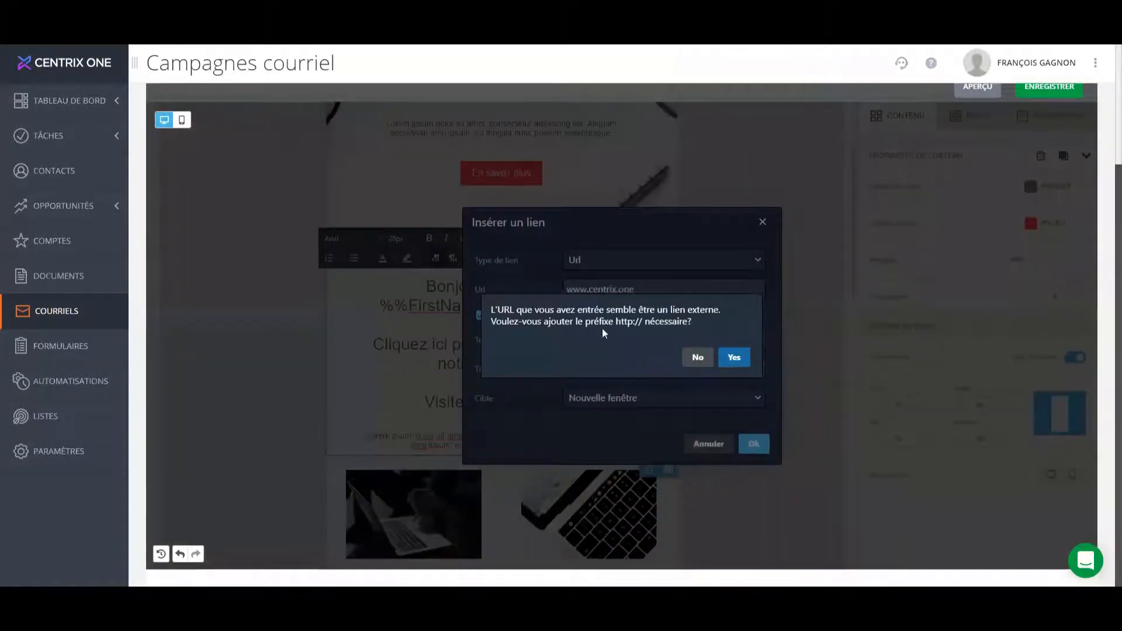
pyautogui.click(734, 358)
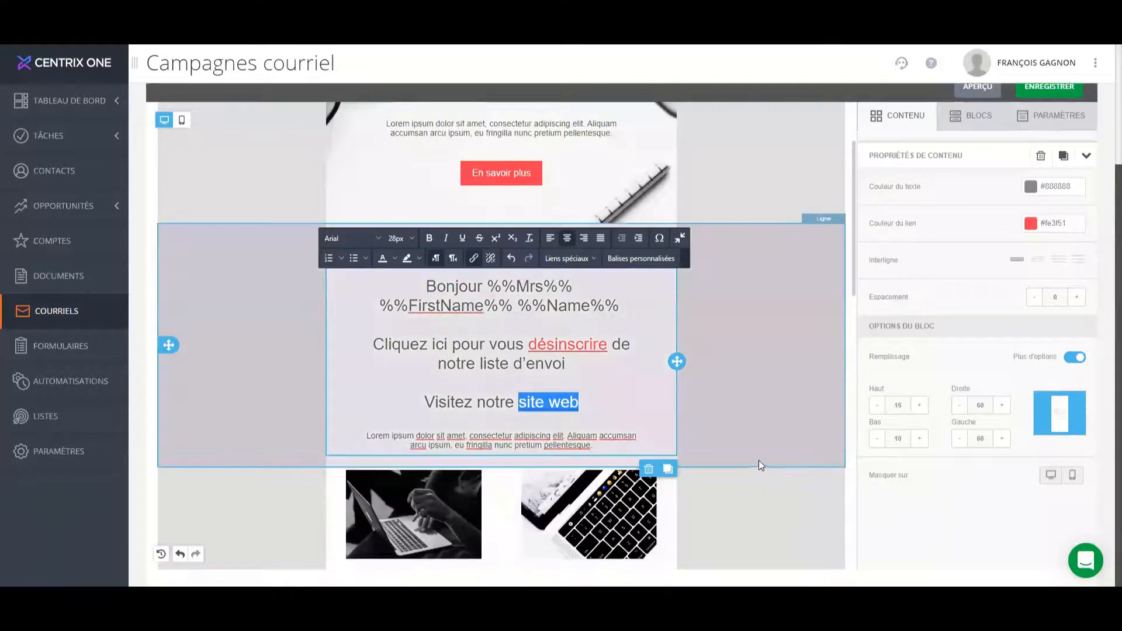
pyautogui.click(618, 402)
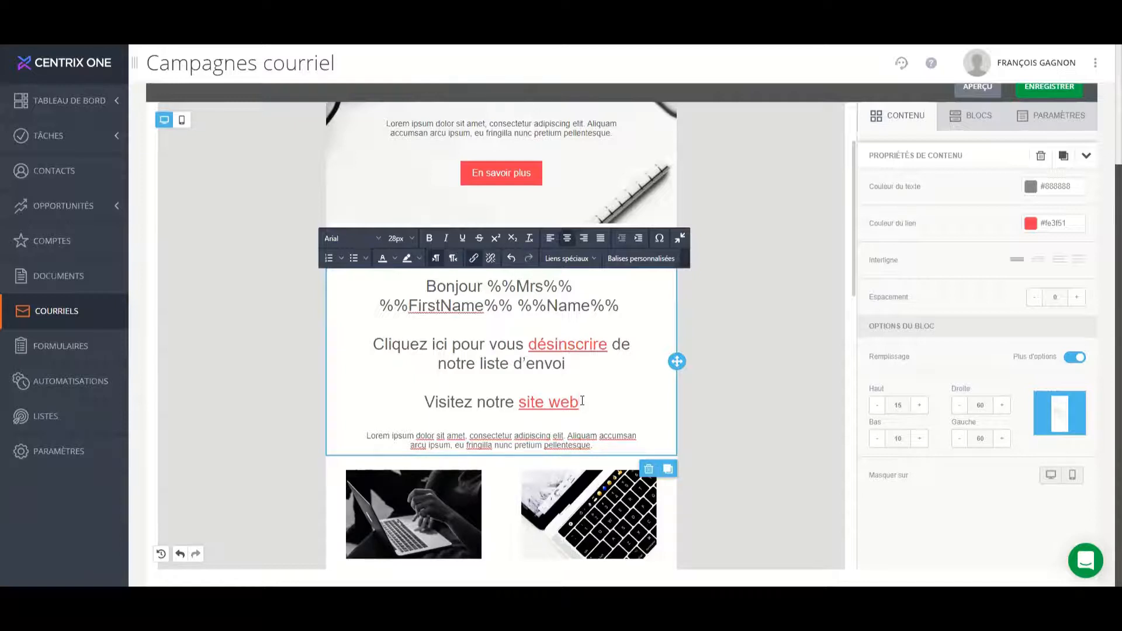
# Add the line "Avez vous des questions ? Écrivez nous" below the website line, separated by a blank line.
pyautogui.press('Return')
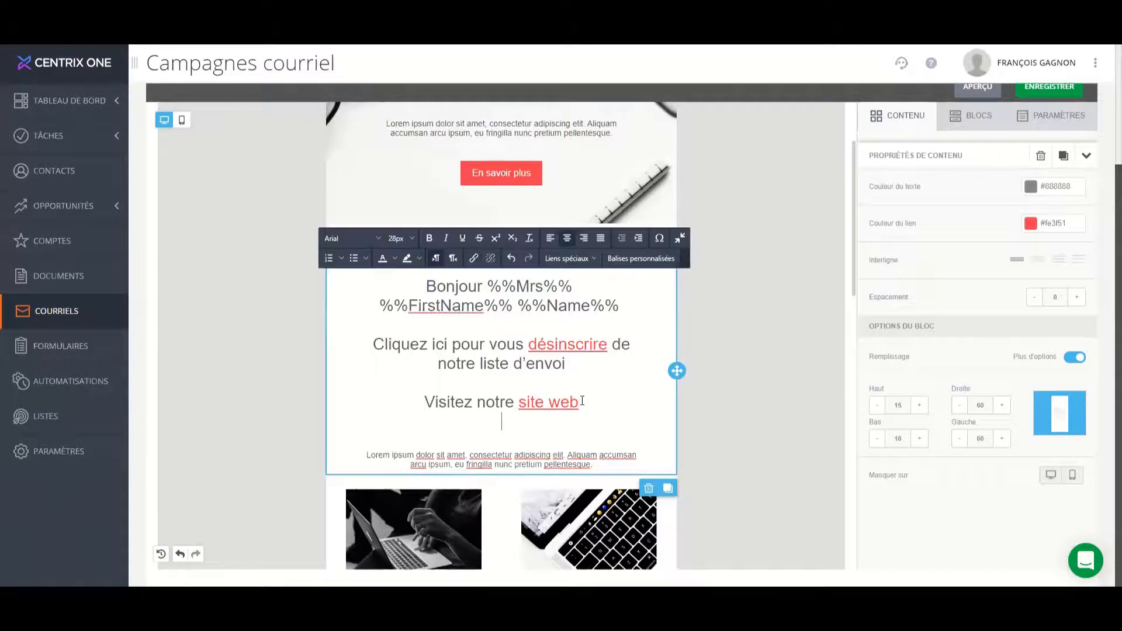
pyautogui.press('Return')
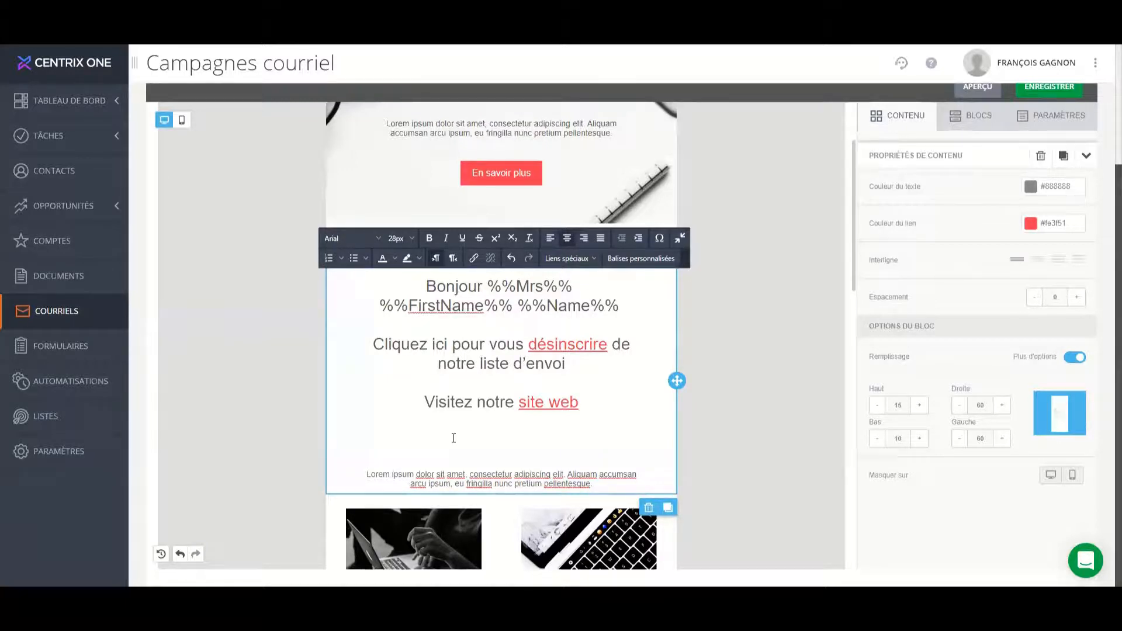
pyautogui.write('Avez v ous d')
pyautogui.press('BackSpace')
pyautogui.press('BackSpace')
pyautogui.press('BackSpace')
pyautogui.press('BackSpace')
pyautogui.press('BackSpace')
pyautogui.press('BackSpace')
pyautogui.write('ous des questions ')
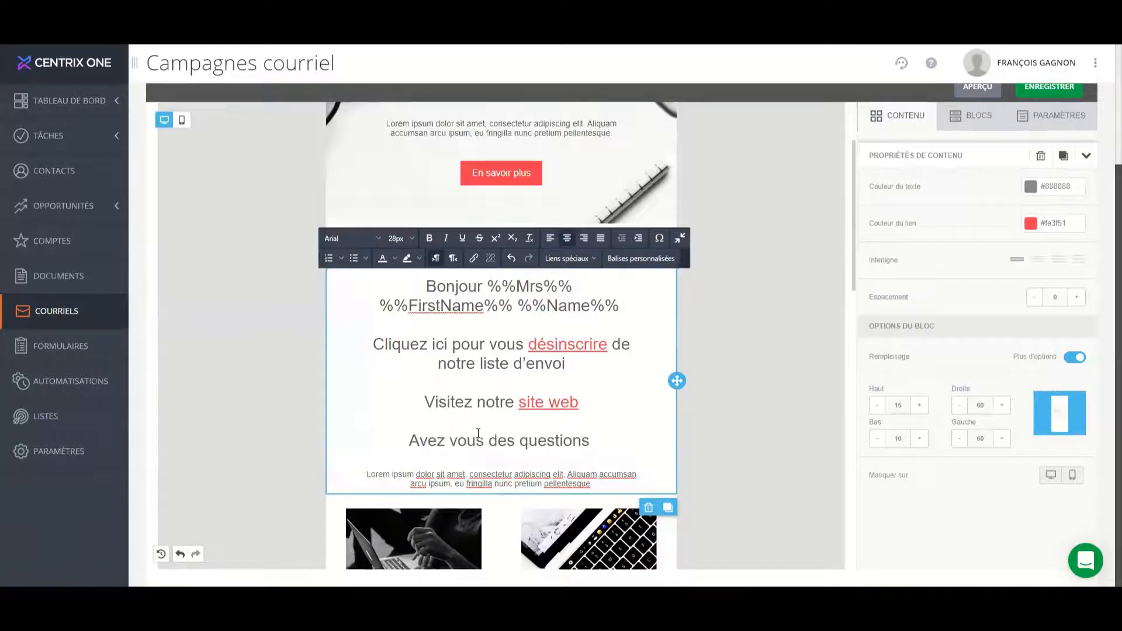
pyautogui.write('? Écr')
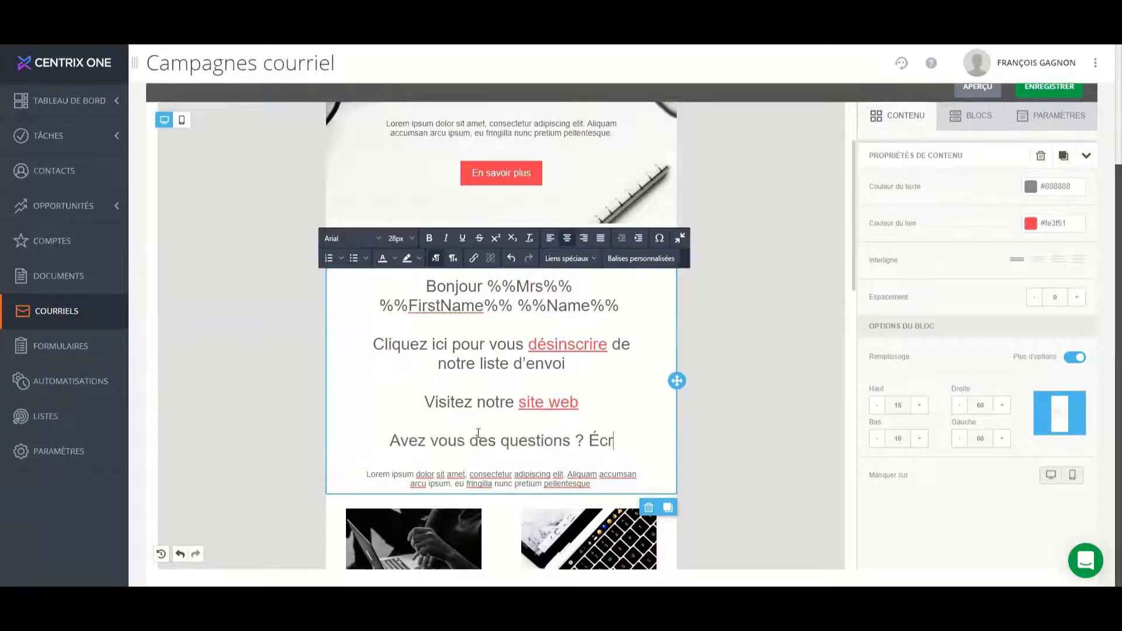
pyautogui.write('ivez nous')
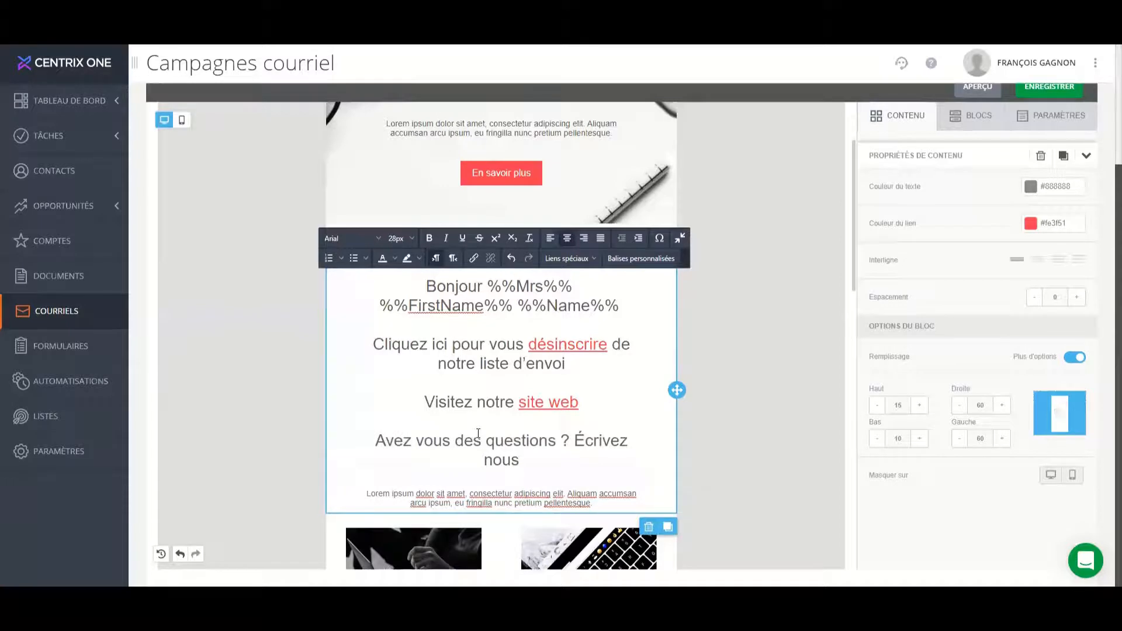
# Start inserting a link on the words "Écrivez nous" and set its link type to E-MAIL.
pyautogui.hotkey('ctrl', 'shift', 'Left')
pyautogui.hotkey('ctrl', 'shift', 'Left')
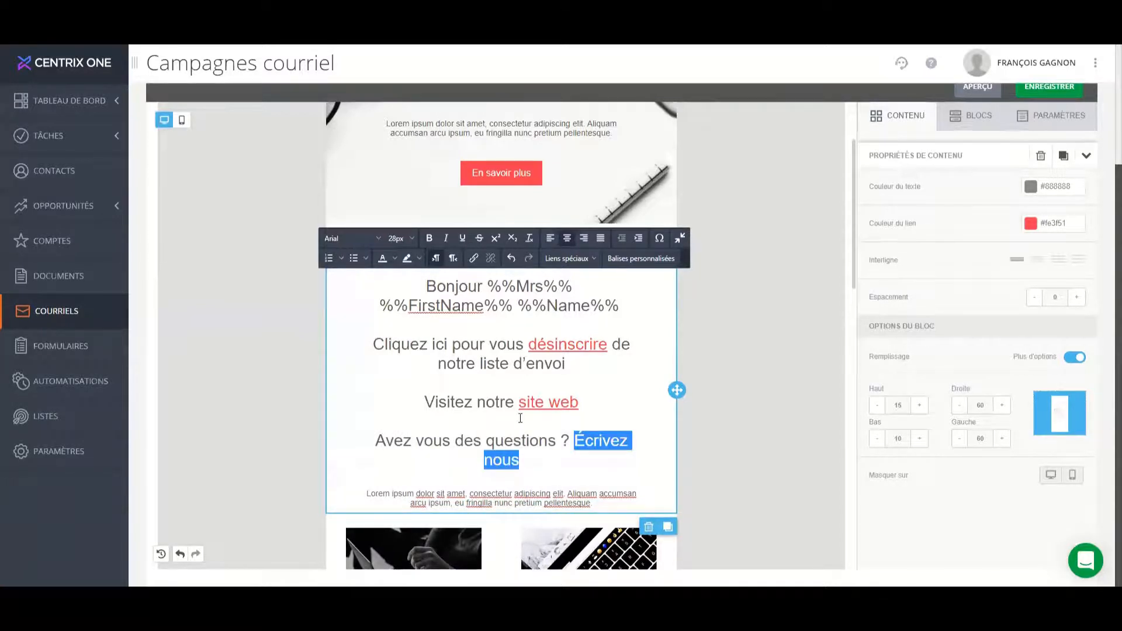
pyautogui.click(473, 259)
pyautogui.click(627, 262)
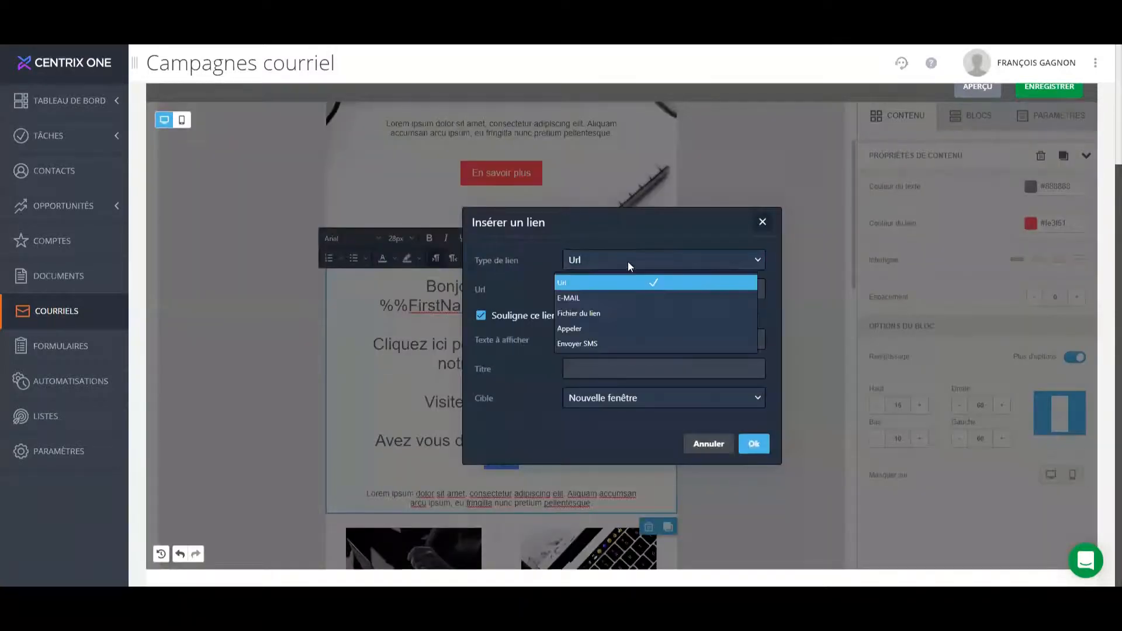
pyautogui.click(620, 298)
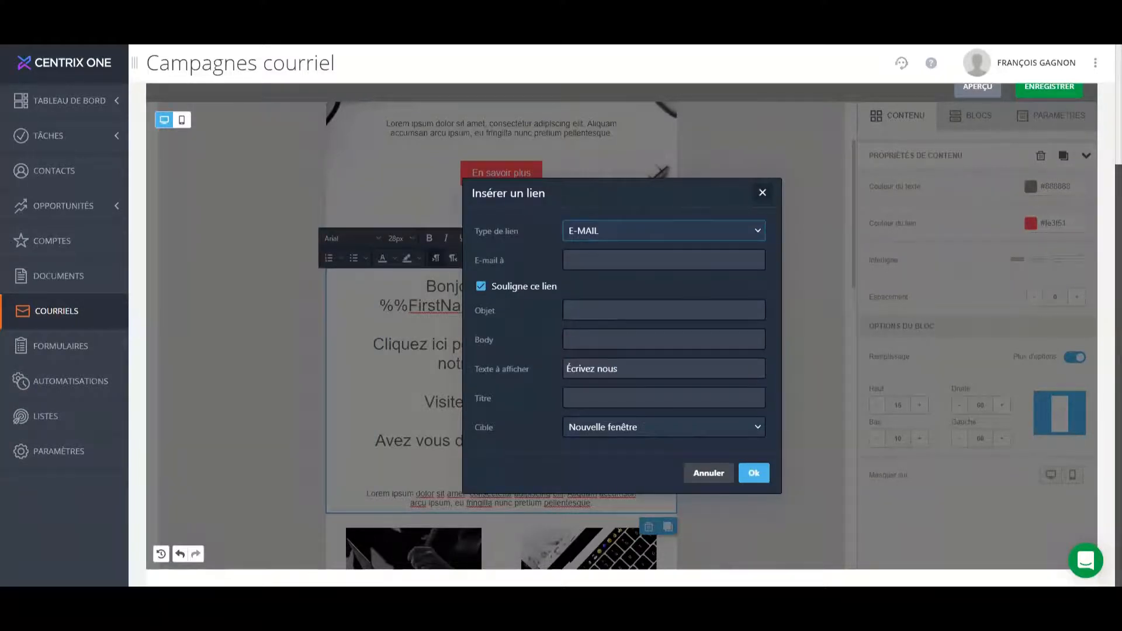
# Fill in the company's contact e-mail address as the recipient of the "Écrivez nous" link.
pyautogui.click(664, 260)
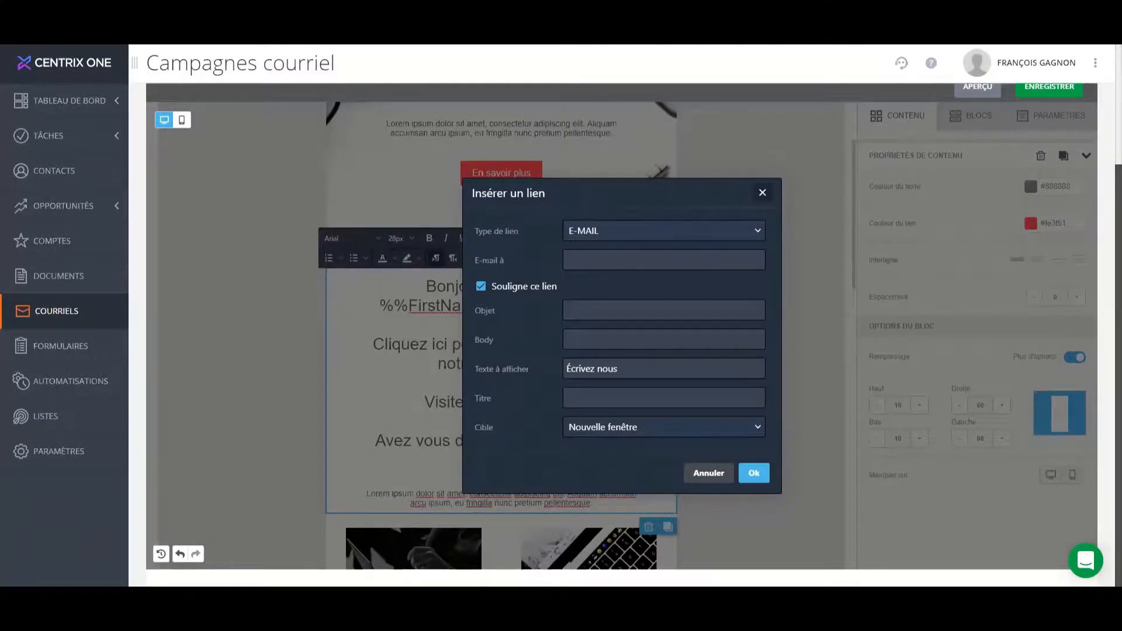
pyautogui.click(603, 259)
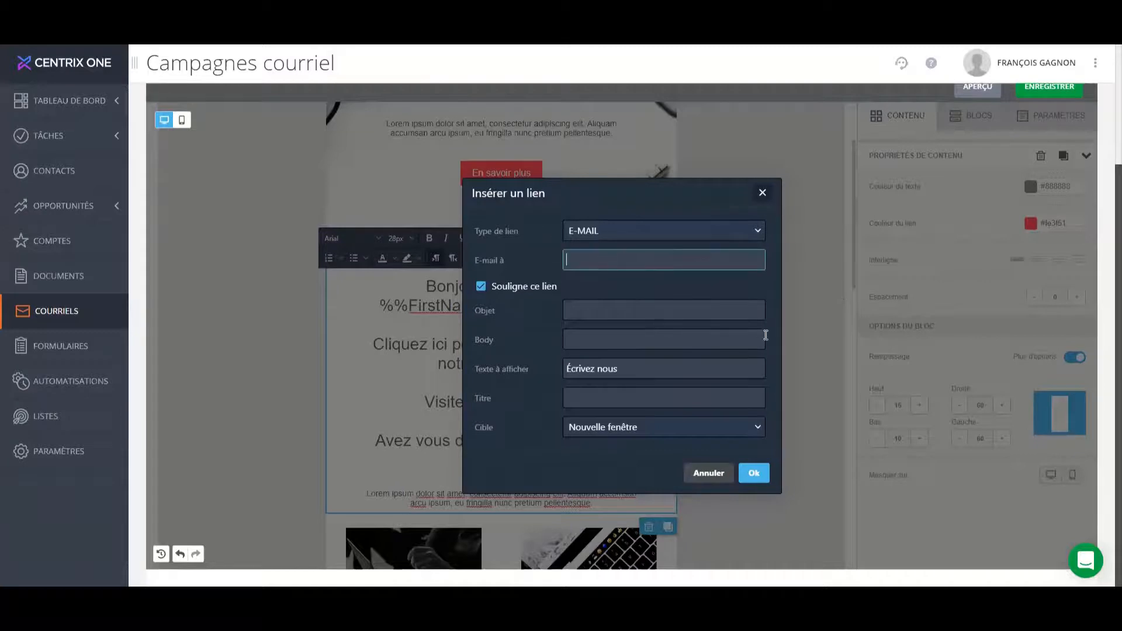
pyautogui.write('www.centrix.one')
pyautogui.moveTo(686, 270); pyautogui.dragTo(434, 240)
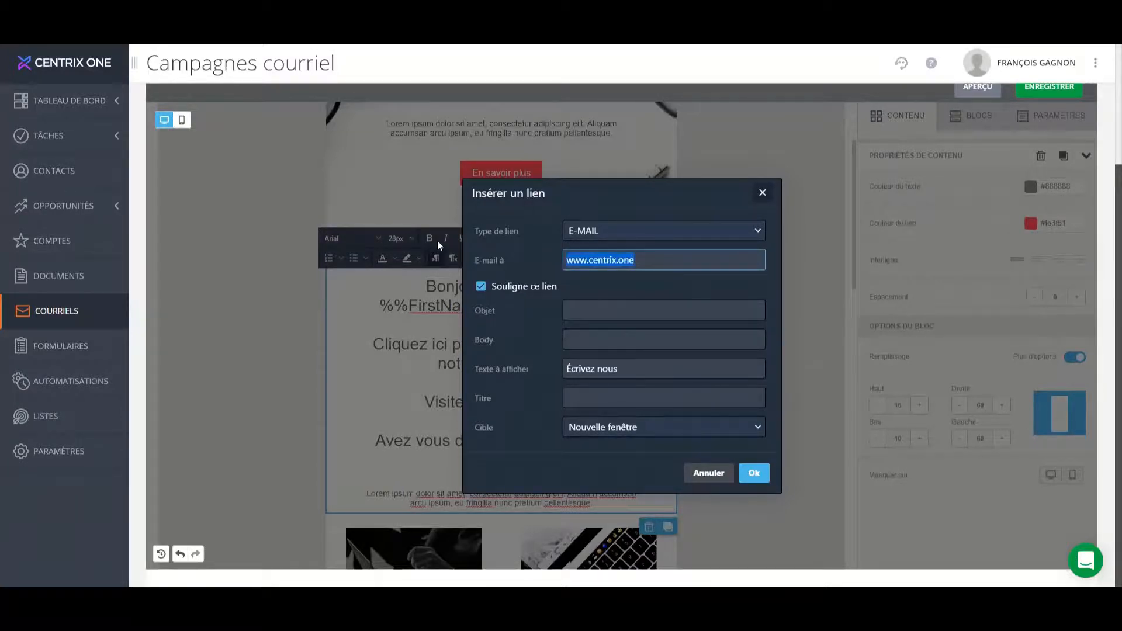
pyautogui.write('info@c')
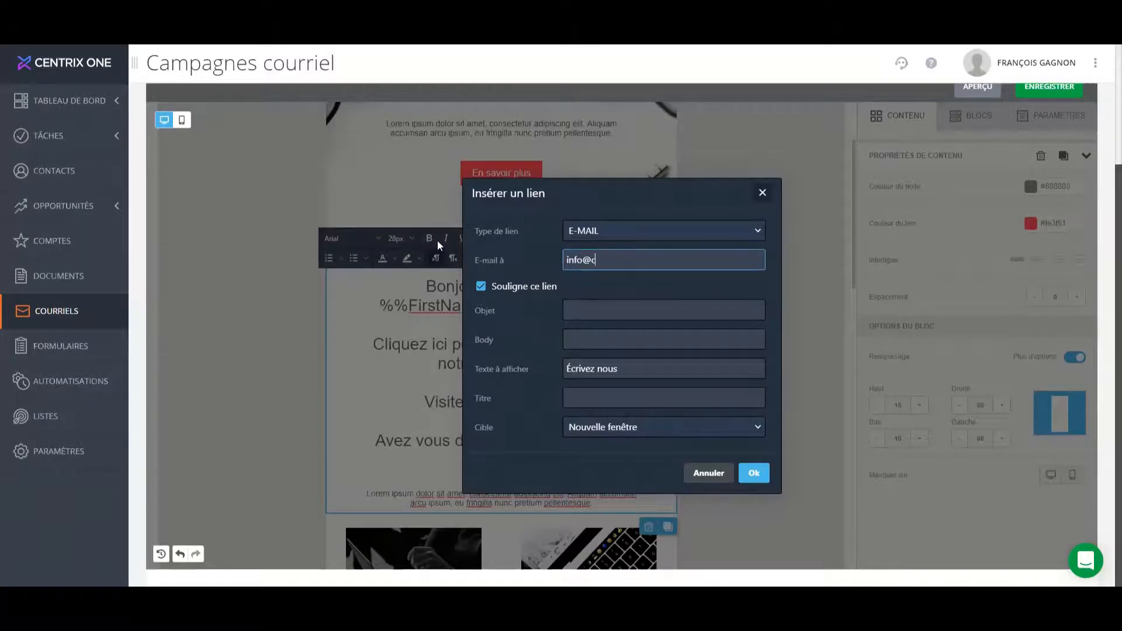
pyautogui.press('BackSpace')
pyautogui.press('BackSpace')
pyautogui.press('BackSpace')
pyautogui.press('BackSpace')
pyautogui.press('BackSpace')
pyautogui.press('BackSpace')
pyautogui.click(754, 473)
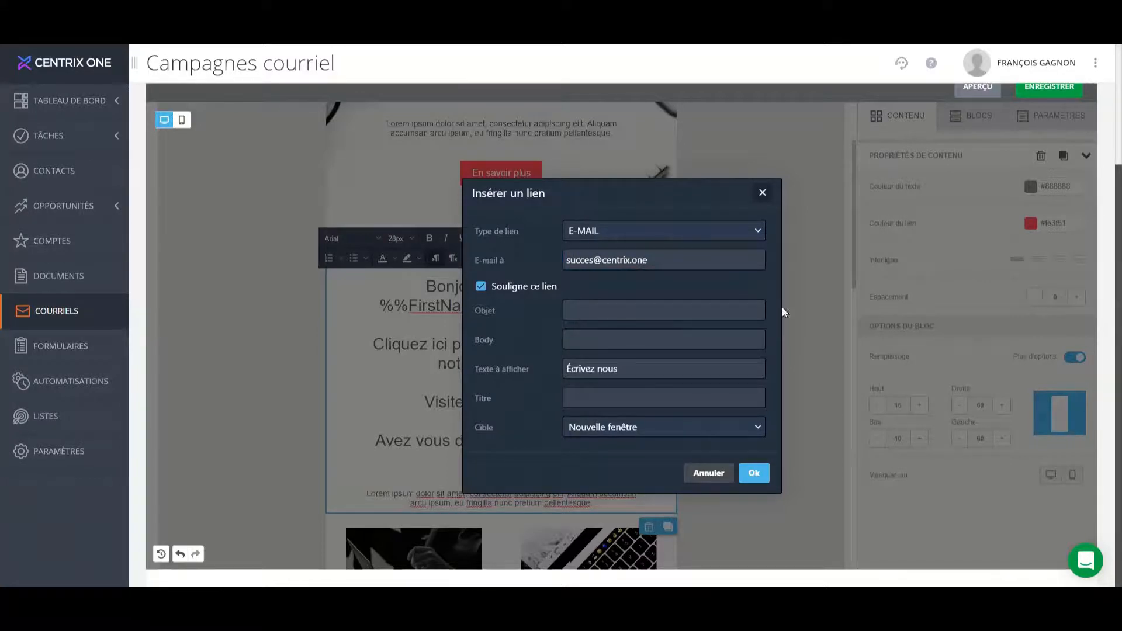
# Give the e-mail link the subject "Questions et commentaires" and the body "Bonjour,", and insert it.
pyautogui.click(664, 308)
pyautogui.write('Questions et commentaires')
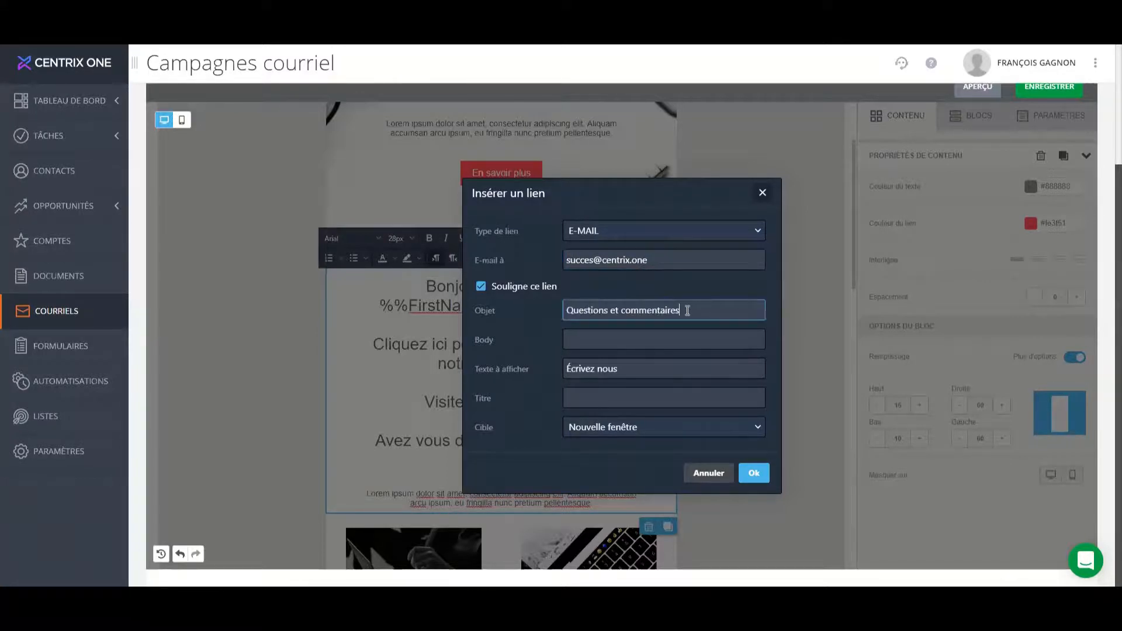
pyautogui.click(696, 342)
pyautogui.write('Bonjour,')
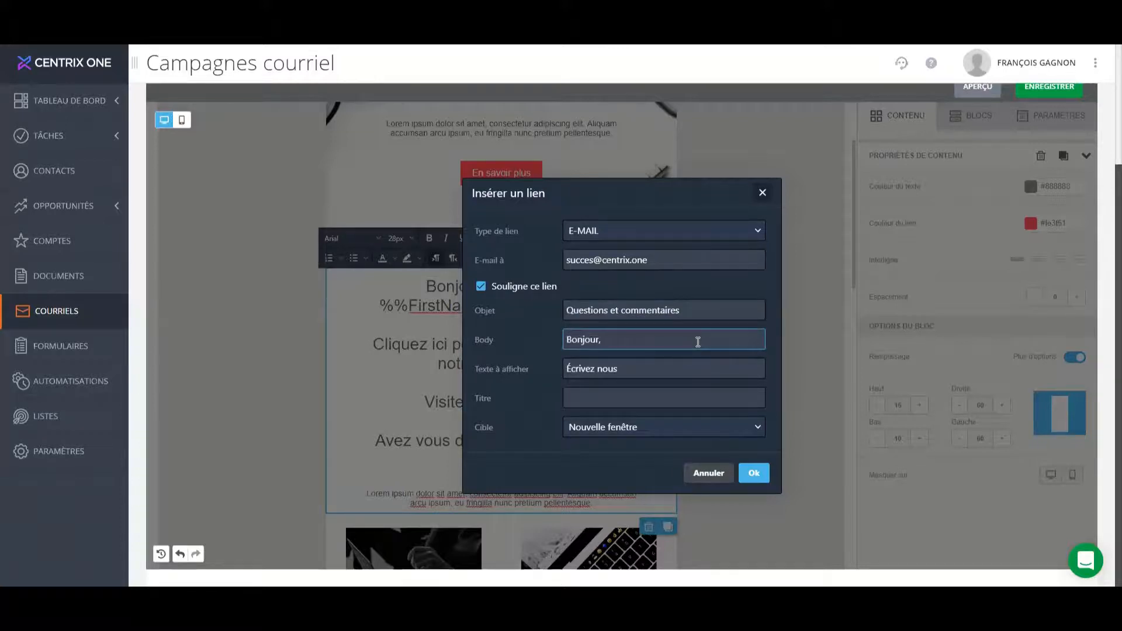
pyautogui.click(753, 473)
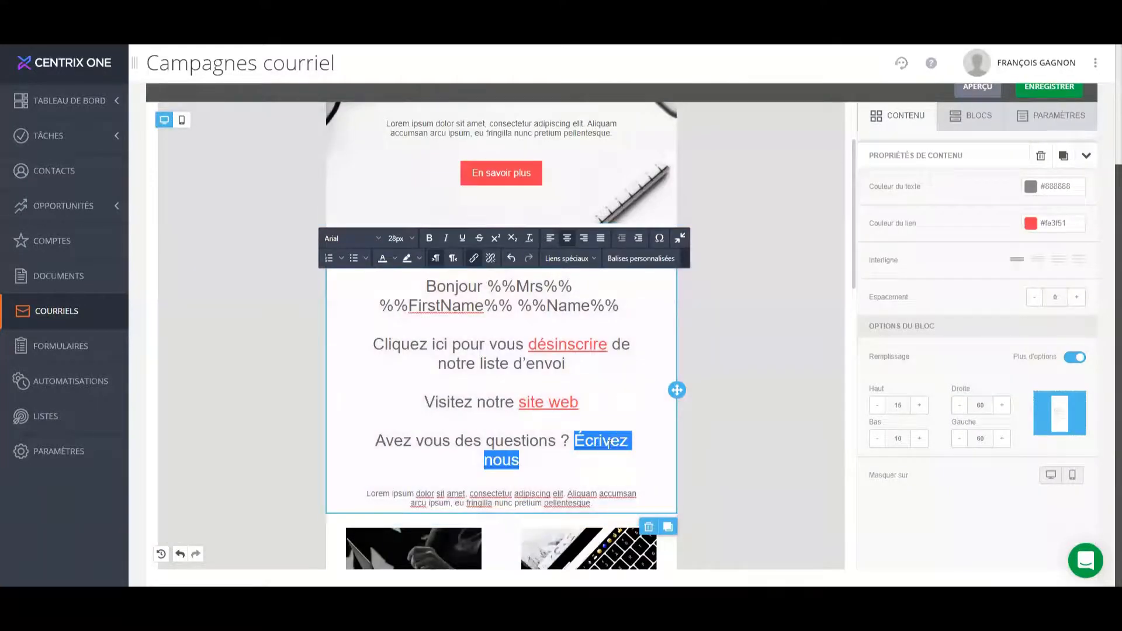
pyautogui.click(576, 468)
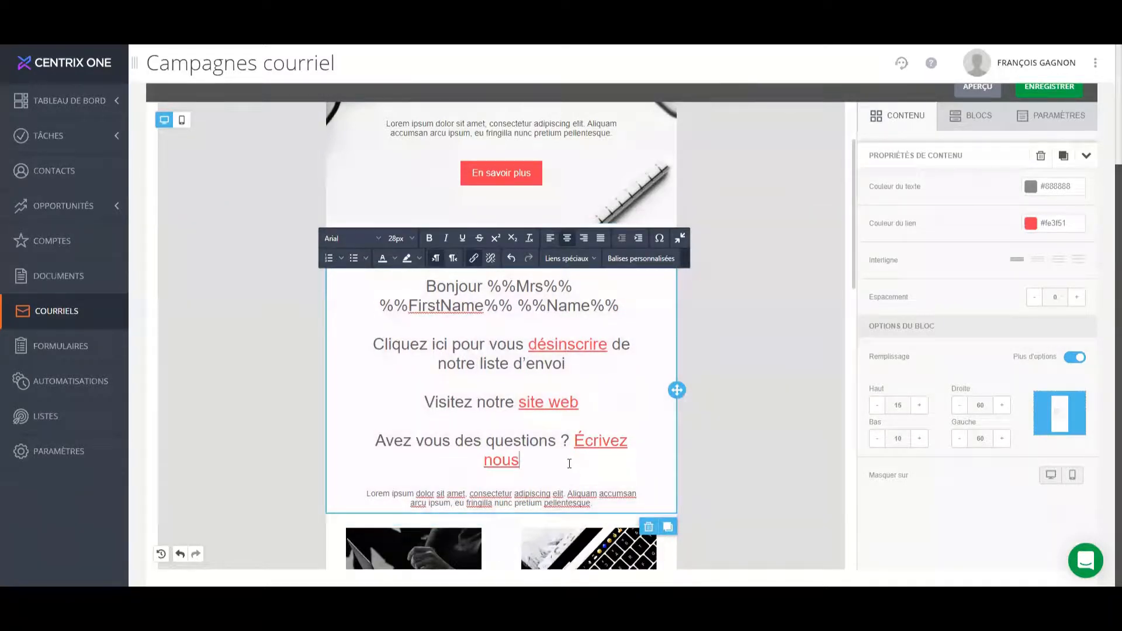
# Add the line "Appelez nous" below the "Écrivez nous" line, separated by a blank line.
pyautogui.press('Return')
pyautogui.press('Return')
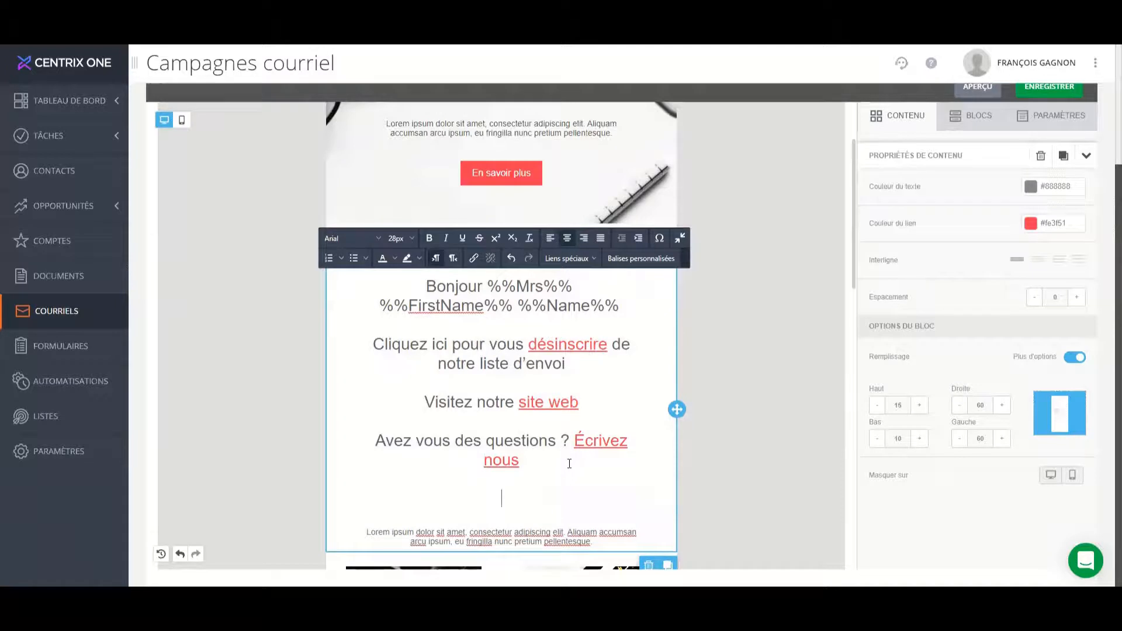
pyautogui.write('Appelez nous')
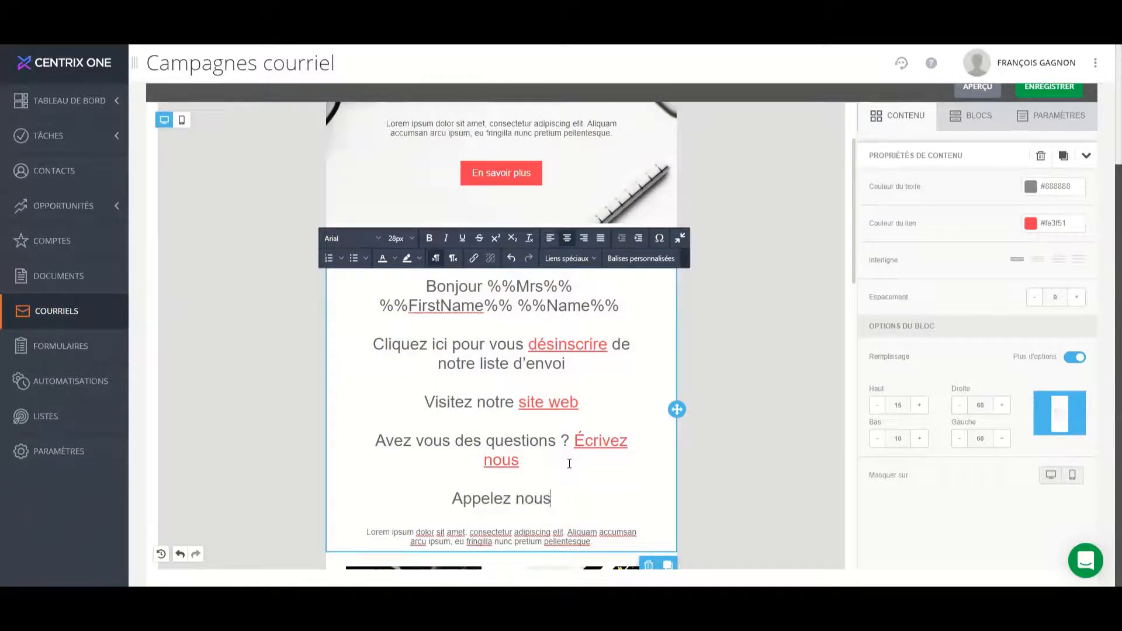
# Turn "Appelez nous" into a link of type Appeler, filling in the phone number.
pyautogui.hotkey('shift', 'Home')
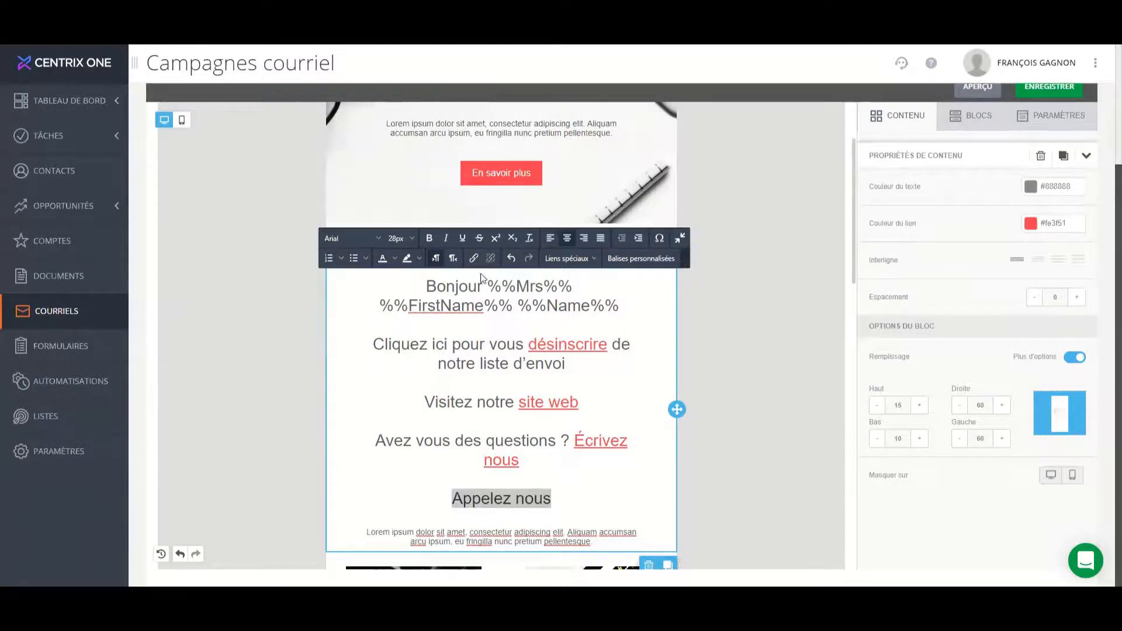
pyautogui.click(473, 260)
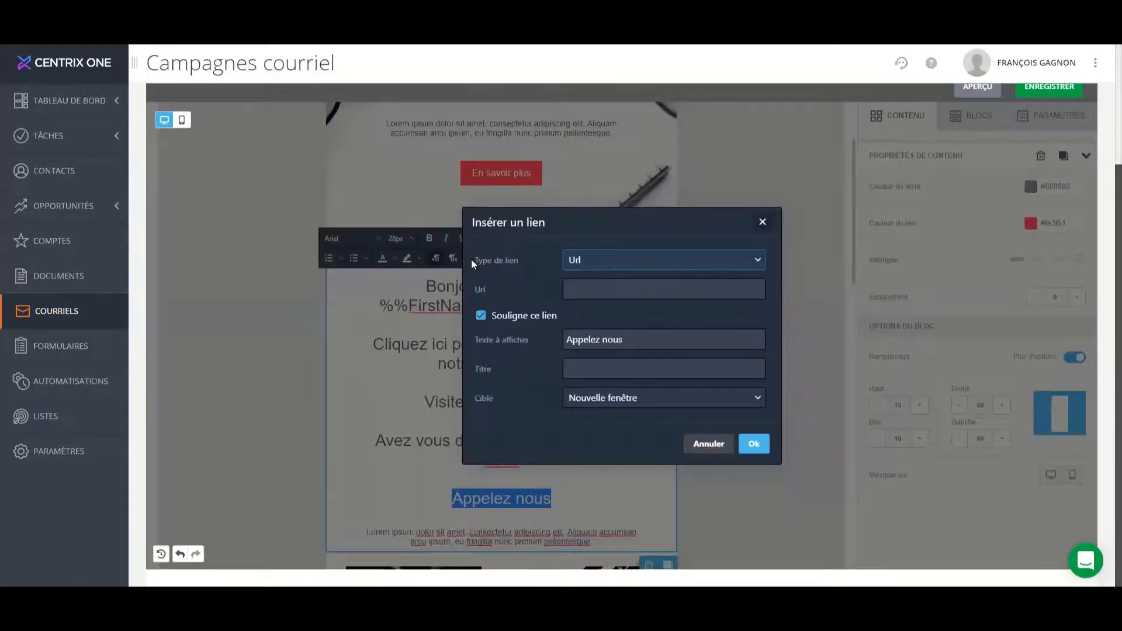
pyautogui.click(676, 266)
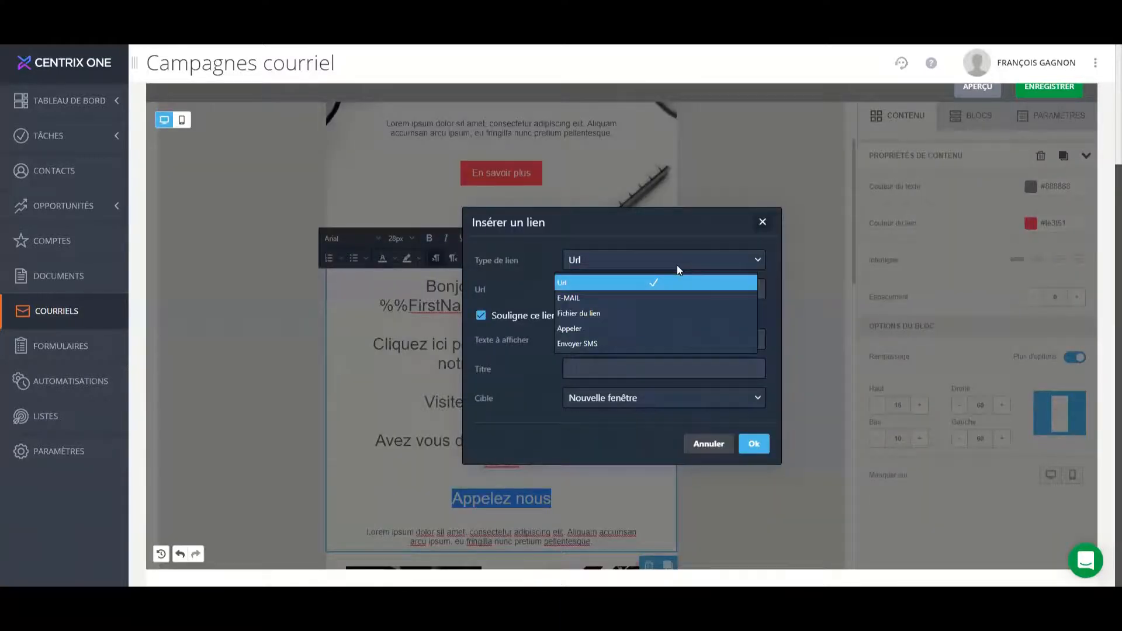
pyautogui.click(657, 329)
pyautogui.click(623, 291)
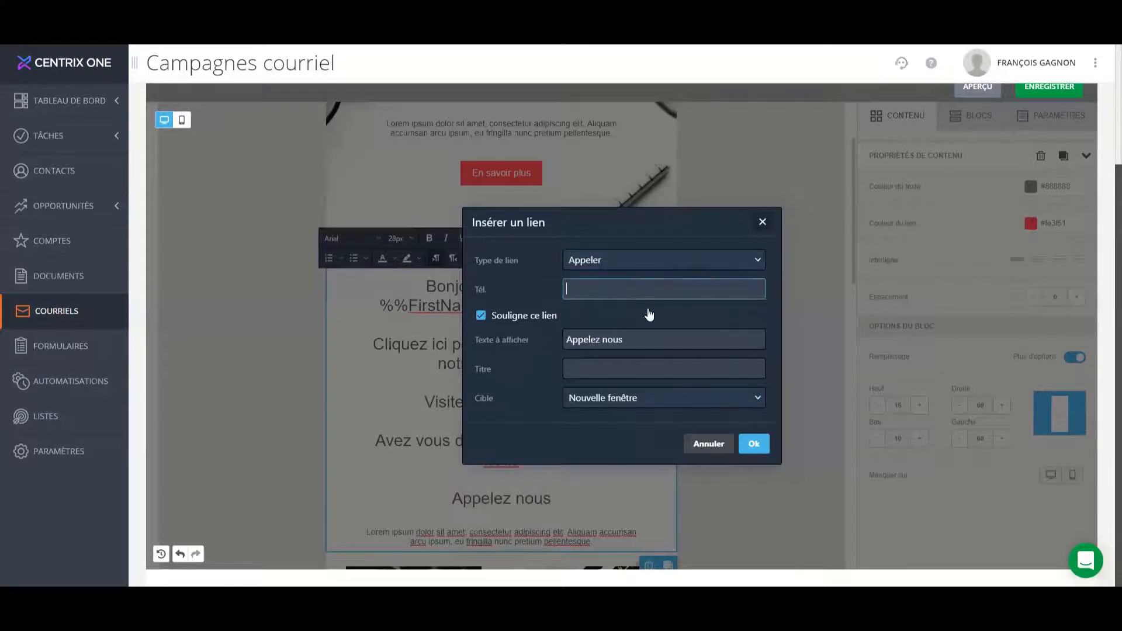
pyautogui.hotkey('ctrl', 'v')
pyautogui.click(754, 444)
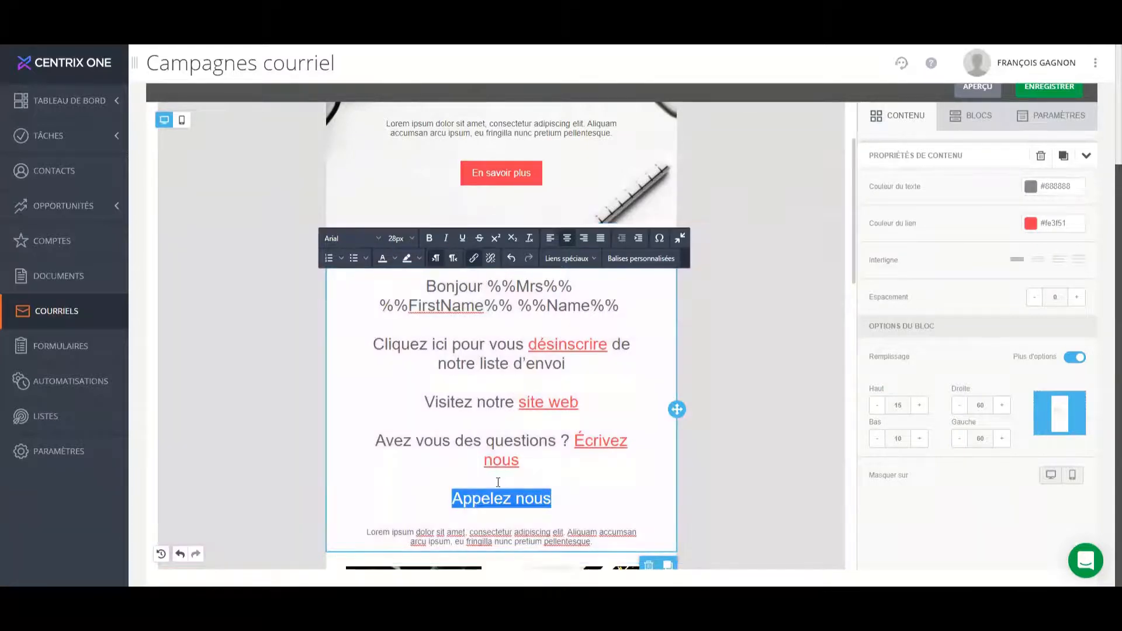
pyautogui.click(559, 494)
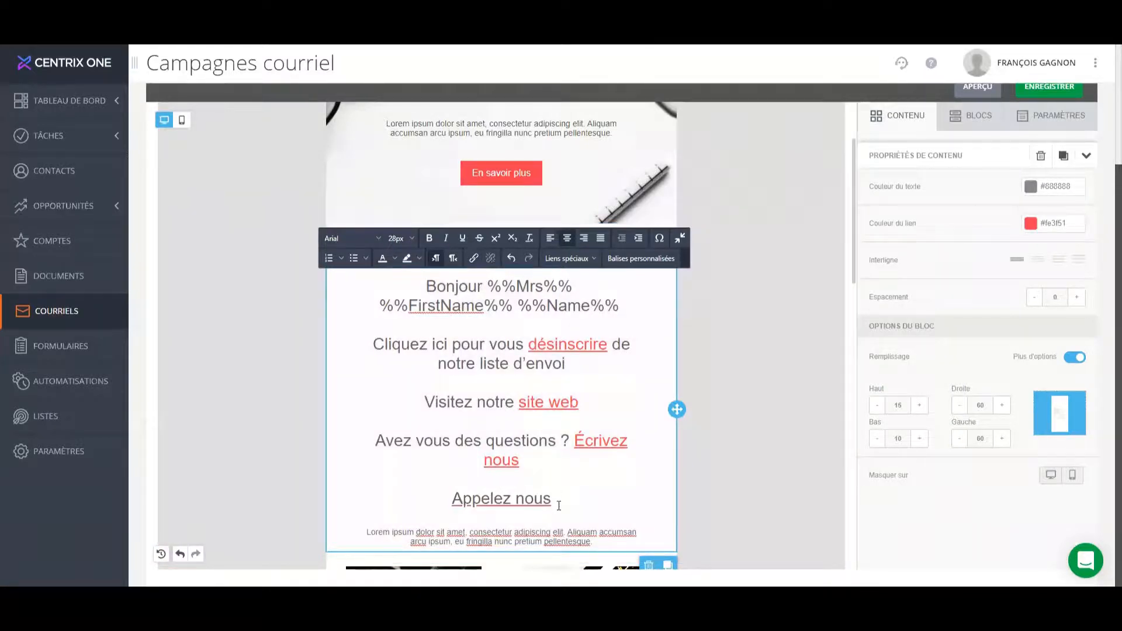
# Add the line "Téléchargez notre document" below "Appelez nous", separated by a blank line.
pyautogui.click(559, 505)
pyautogui.press('Return')
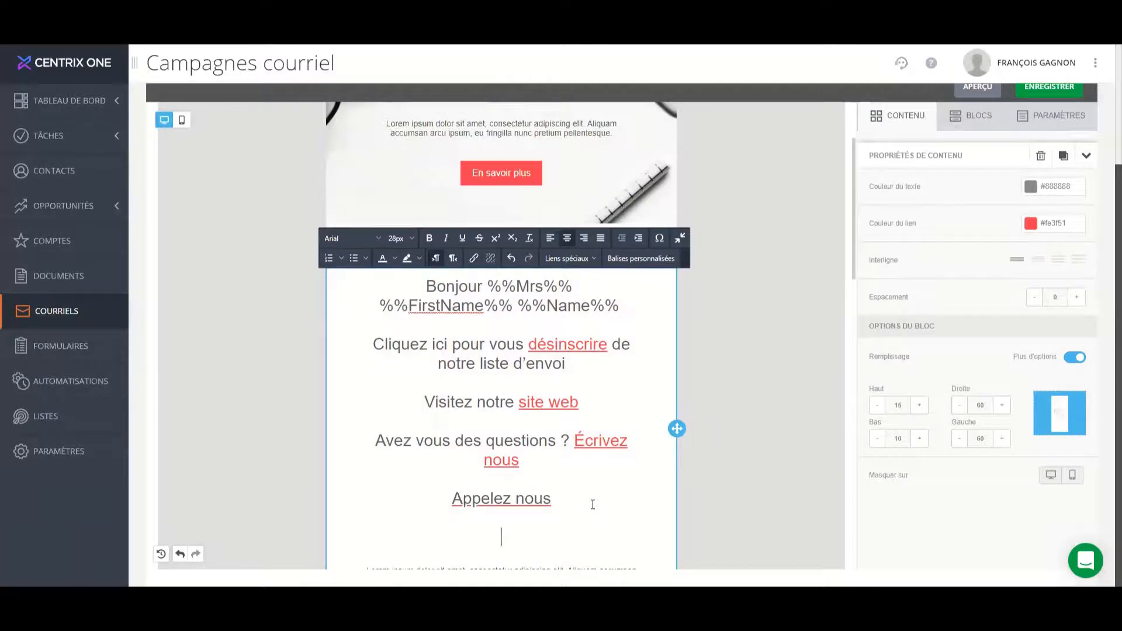
pyautogui.write('Télé')
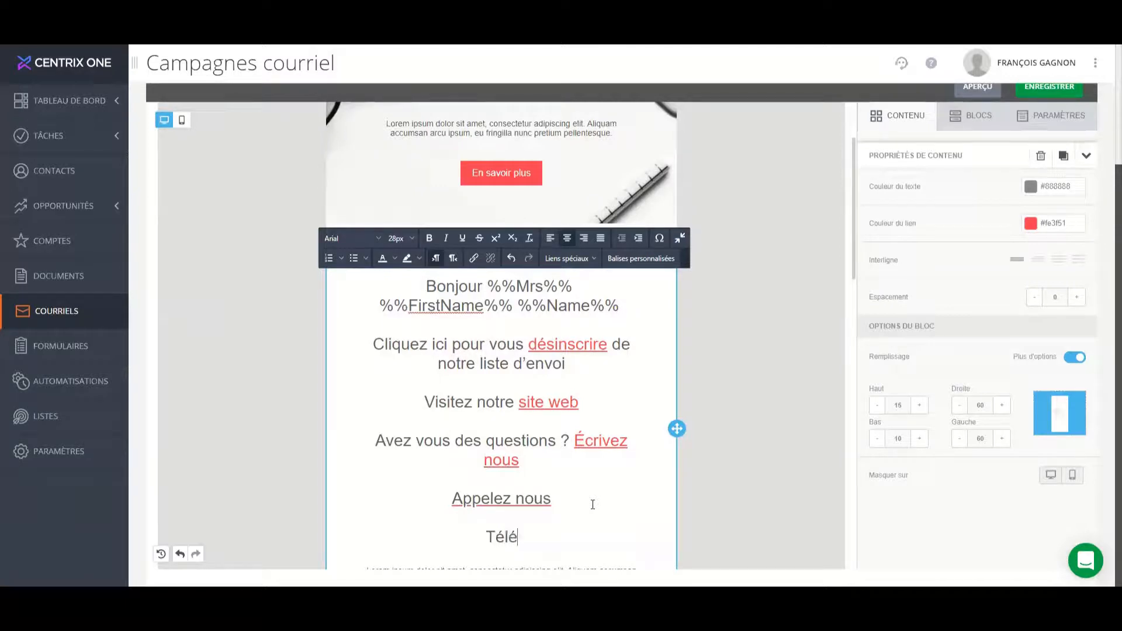
pyautogui.write('charg')
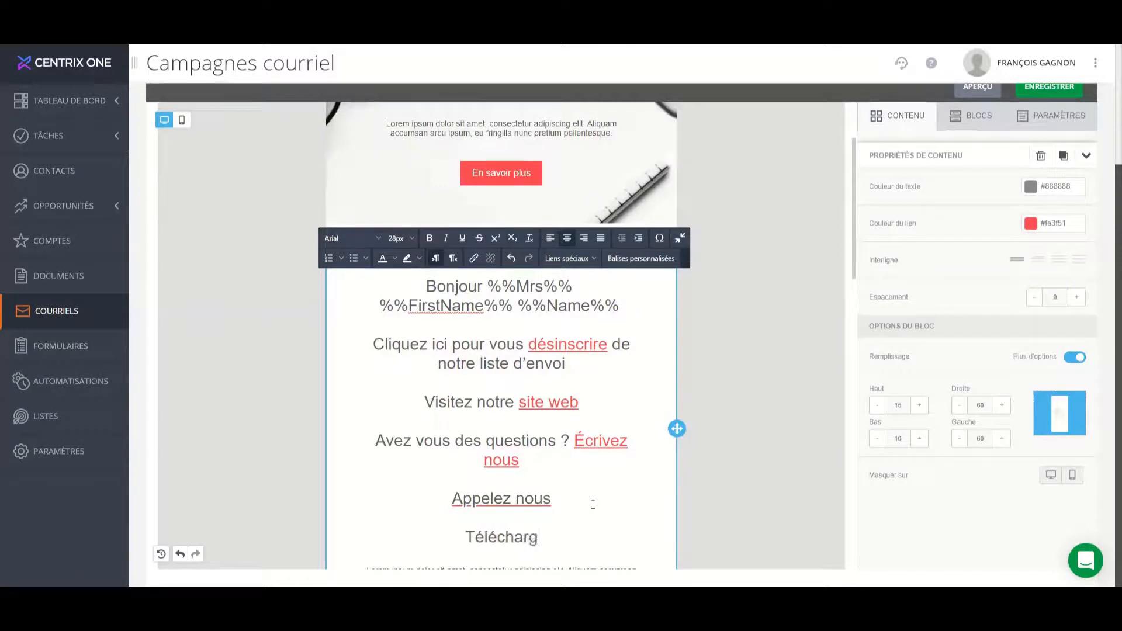
pyautogui.write('ez notre document')
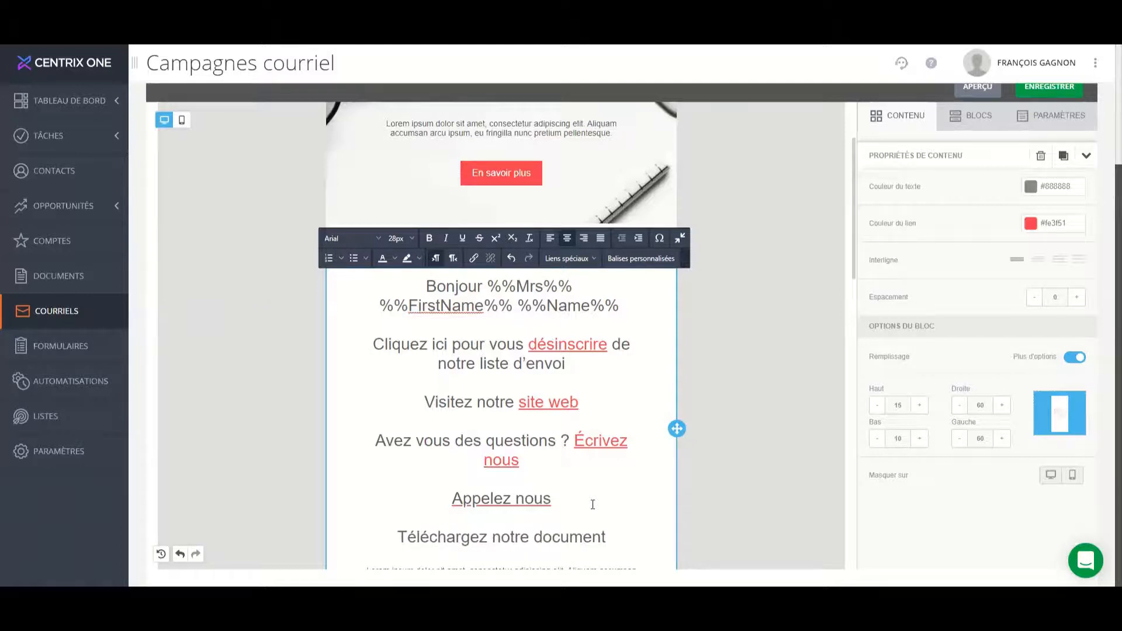
# Start a link of type Fichier du lien on the word "document" and open the Webinaires CentrixOne folder.
pyautogui.hotkey('ctrl', 'shift', 'Left')
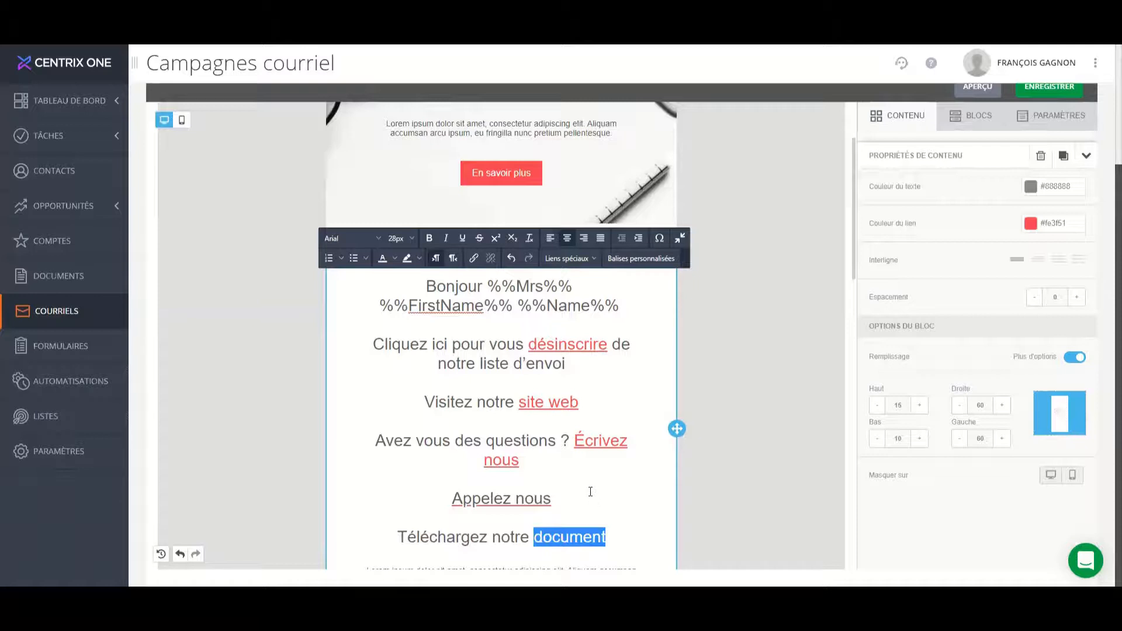
pyautogui.click(473, 260)
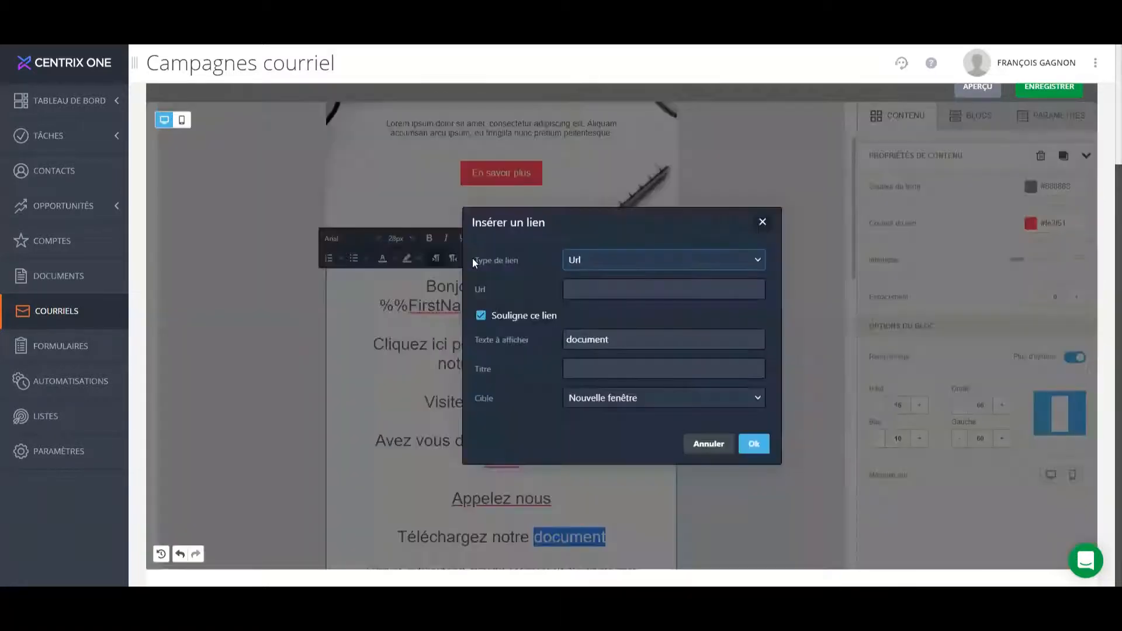
pyautogui.click(633, 266)
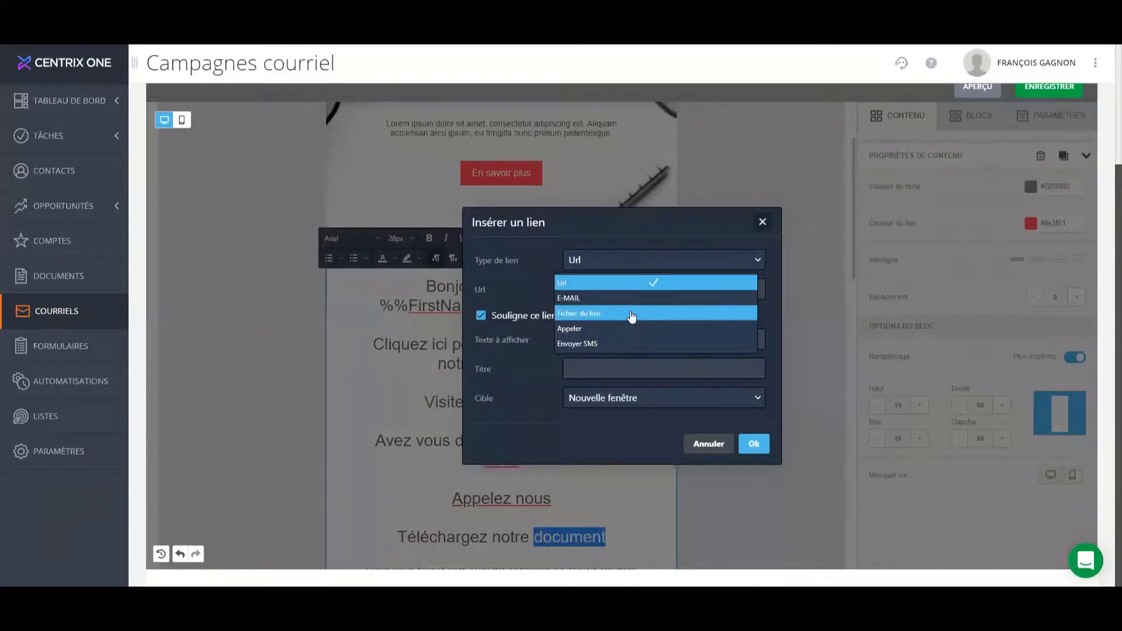
pyautogui.click(631, 315)
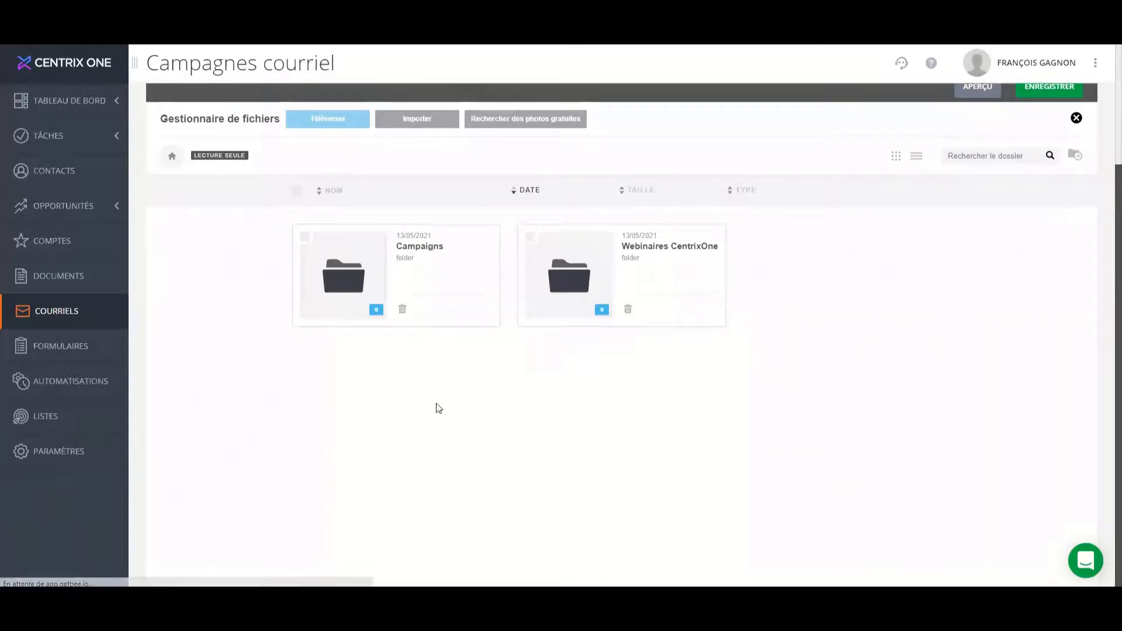
pyautogui.scroll(2, 501, 387)
pyautogui.scroll(2, 500, 387)
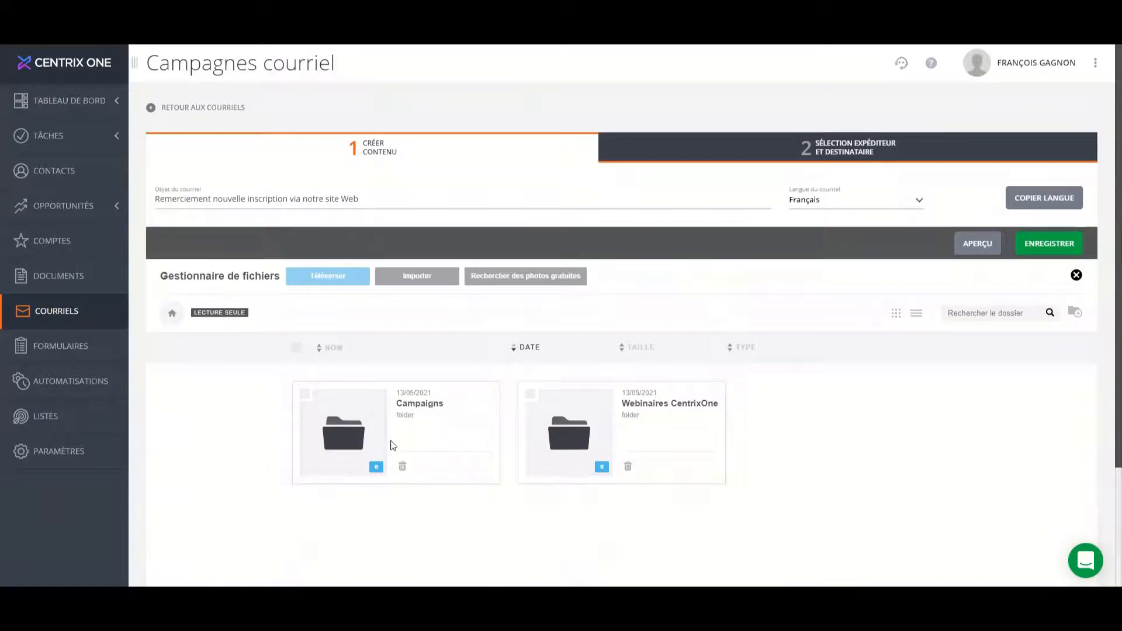
pyautogui.doubleClick(577, 444)
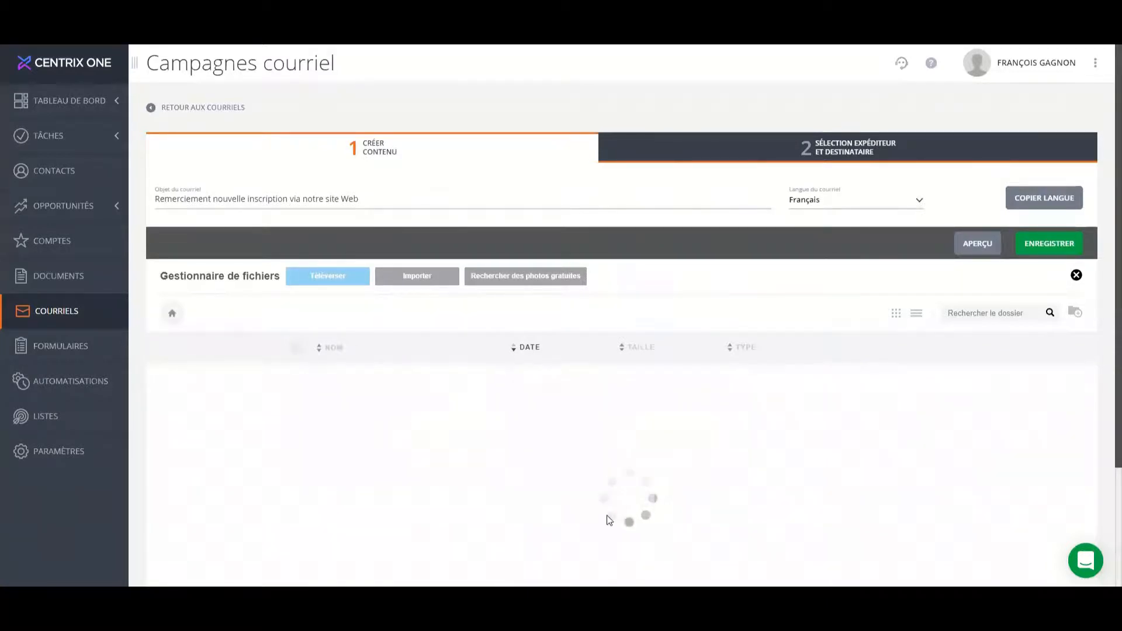
# Choose the Livre-Blanc PDF as the file for the "document" link and insert the link.
pyautogui.scroll(-3, 640, 442)
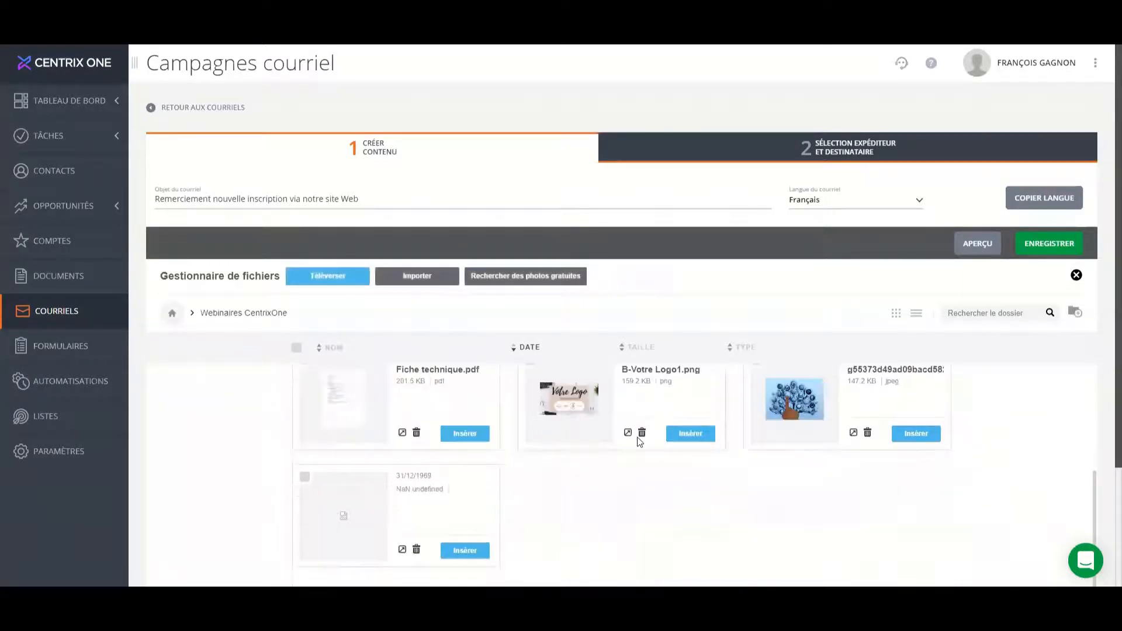
pyautogui.scroll(3, 1030, 487)
pyautogui.scroll(-3, 1095, 464)
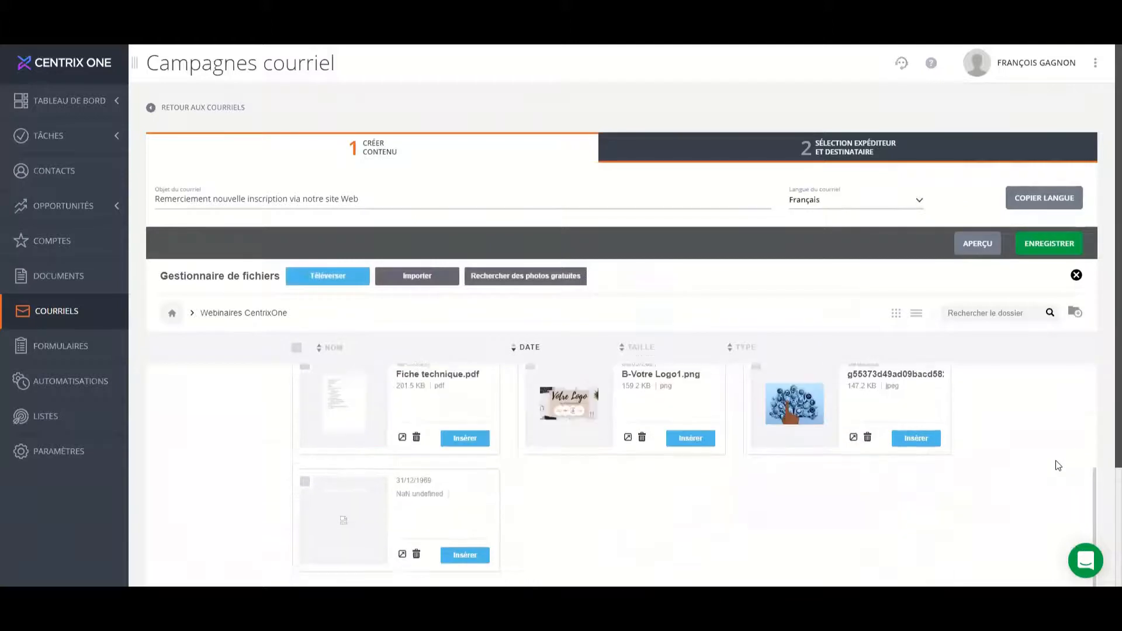
pyautogui.scroll(-3, 1095, 466)
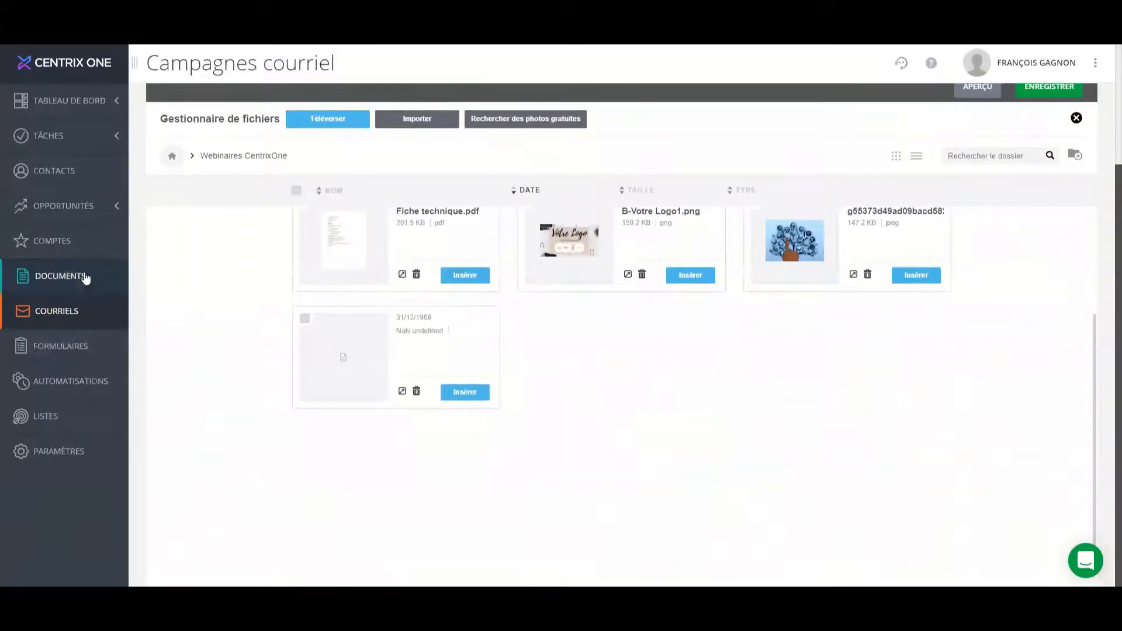
pyautogui.scroll(1, 823, 396)
pyautogui.scroll(3, 823, 398)
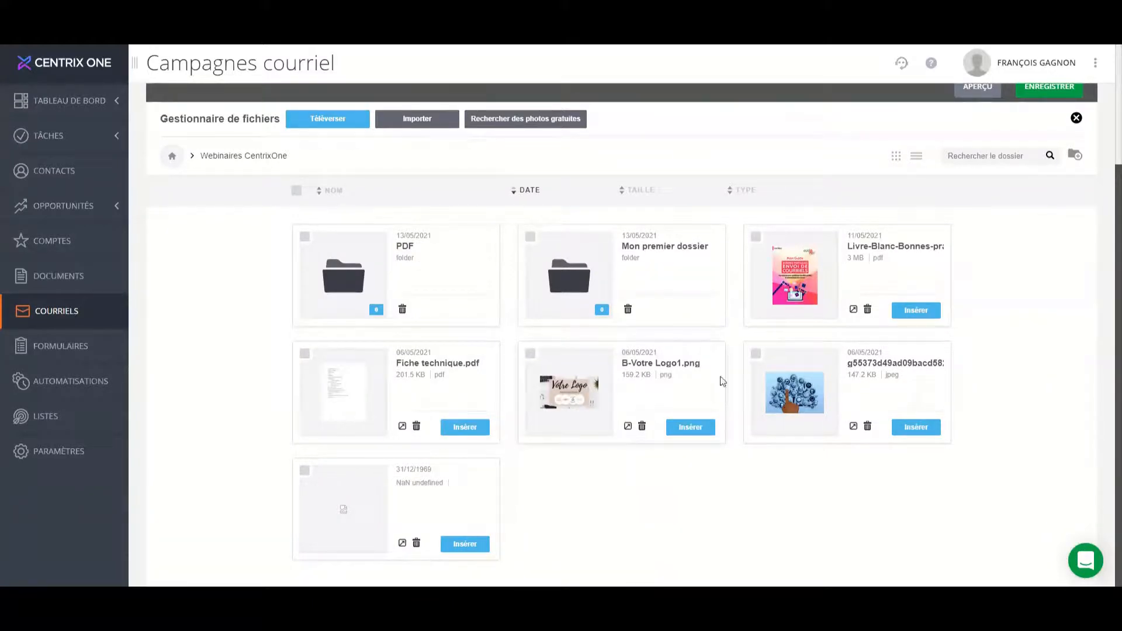
pyautogui.click(918, 313)
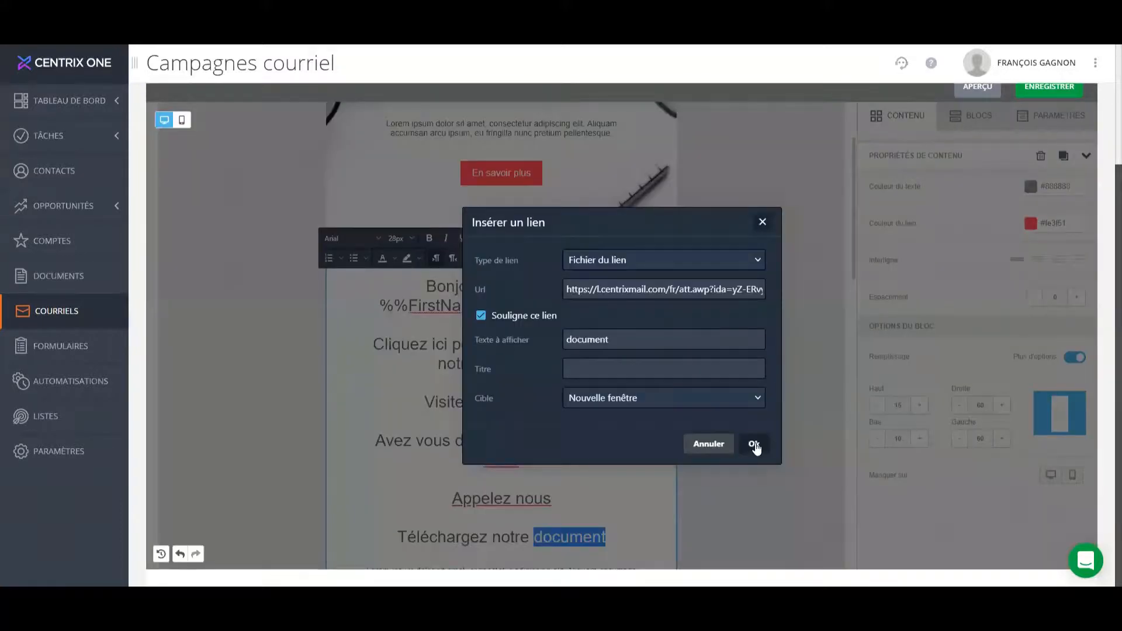
pyautogui.click(755, 445)
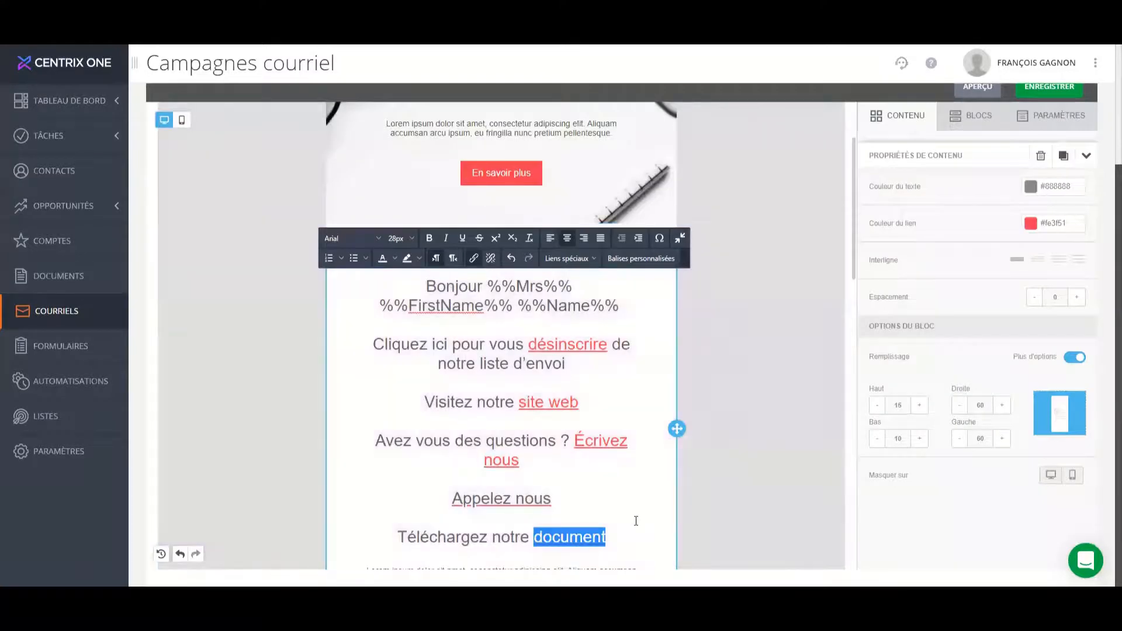
pyautogui.click(634, 515)
pyautogui.scroll(-3, 623, 500)
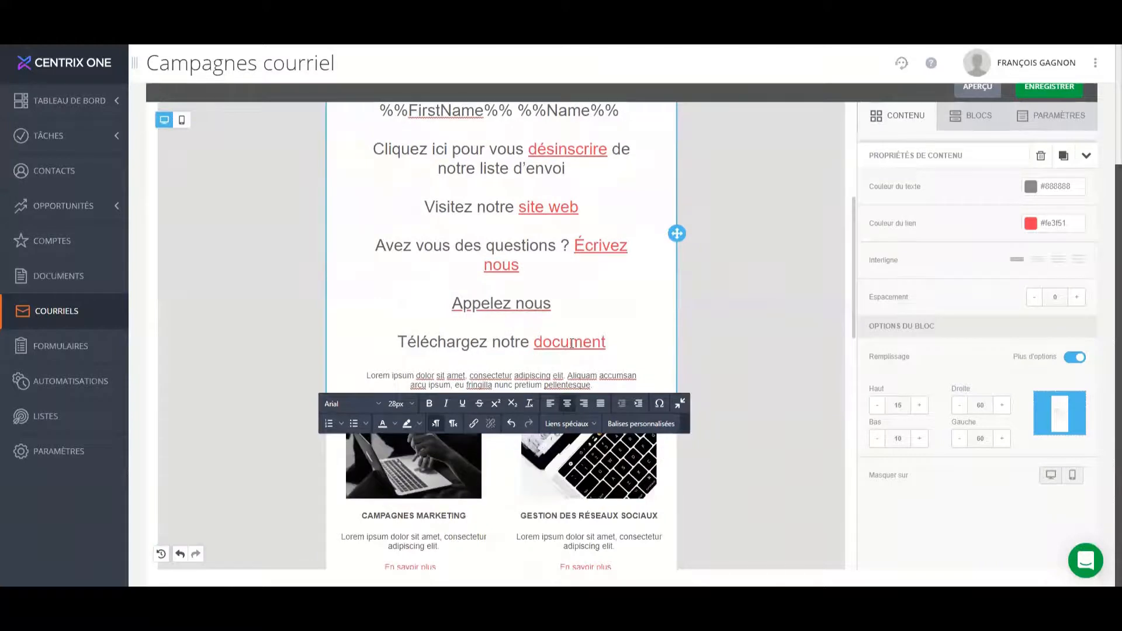
pyautogui.click(571, 343)
pyautogui.click(622, 345)
pyautogui.scroll(5, 621, 345)
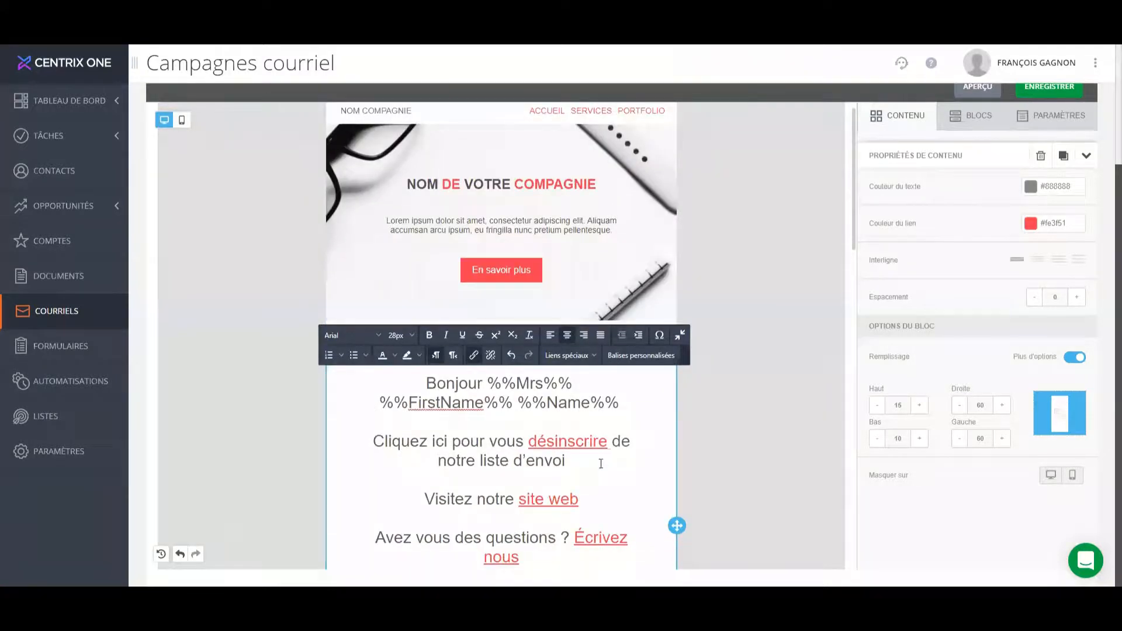
pyautogui.scroll(-2, 406, 401)
pyautogui.scroll(2, 516, 519)
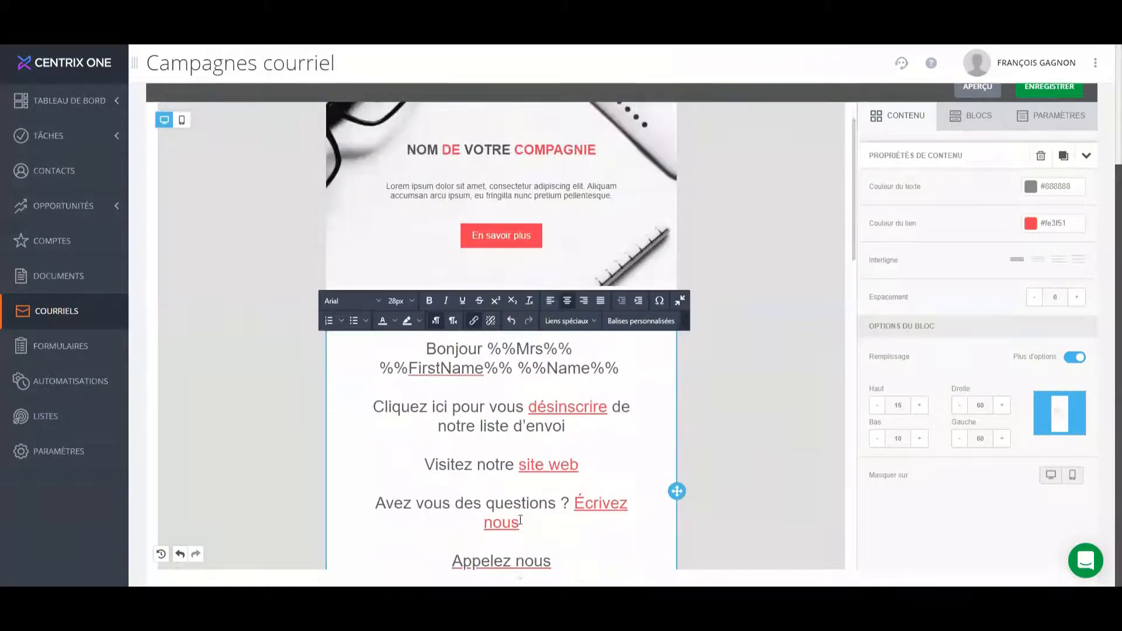
# Add a button block directly above the "À PROPOS DE COMPAGNIE" title.
pyautogui.click(905, 117)
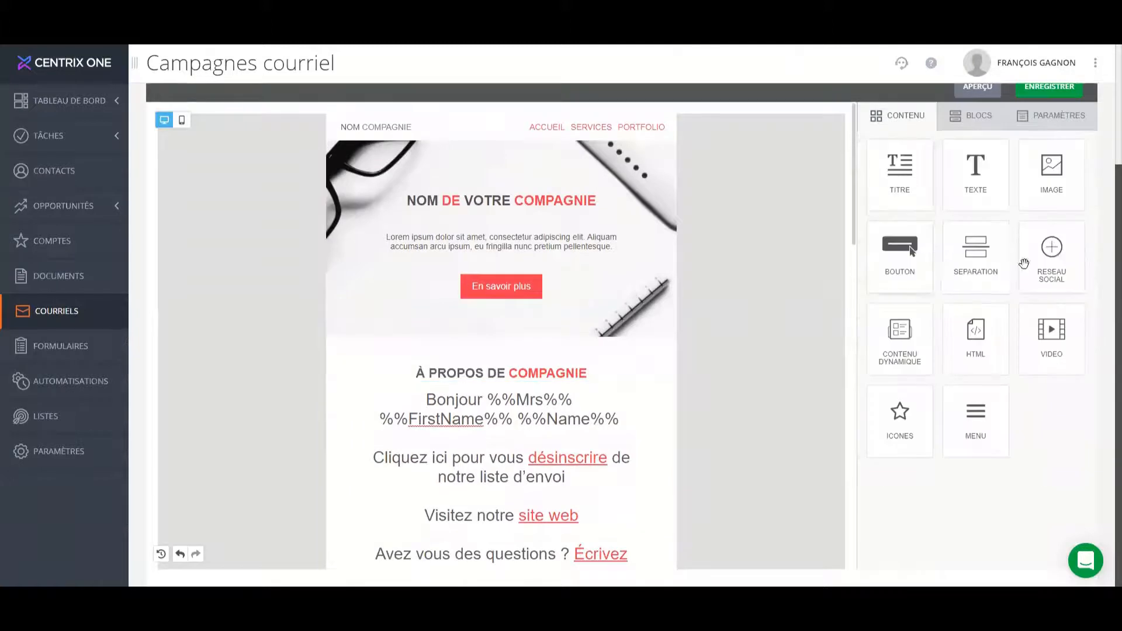
pyautogui.moveTo(903, 248); pyautogui.dragTo(548, 366)
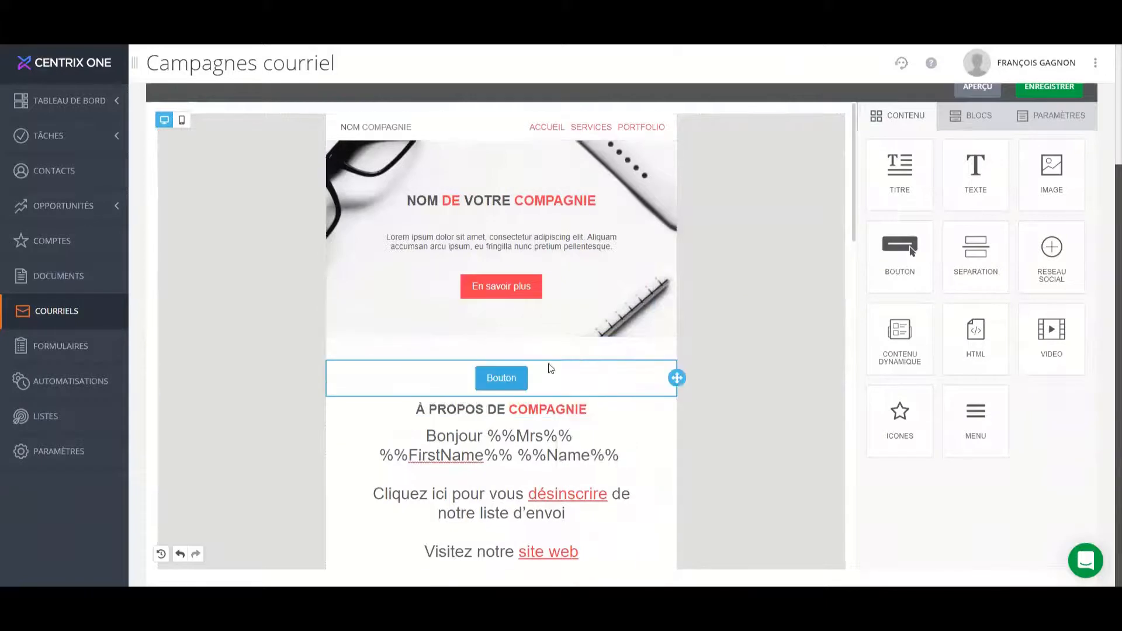
# Try out placeholder text as the new button's label, and undo it.
pyautogui.doubleClick(506, 377)
pyautogui.write('afdaf')
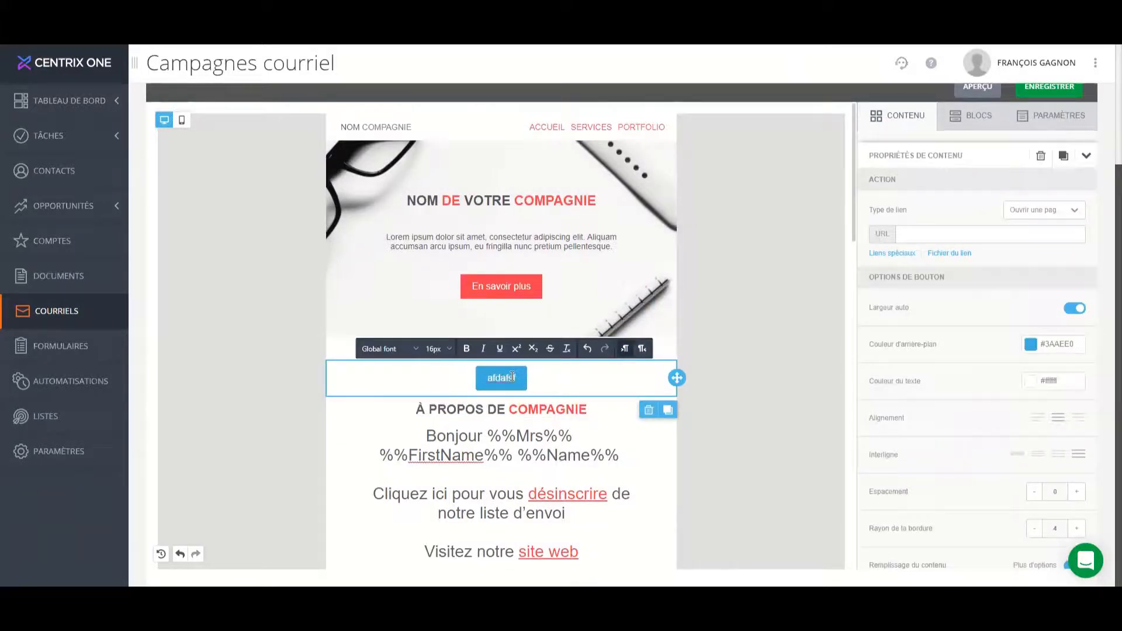
pyautogui.hotkey('ctrl', 'z')
# Set the new button's background colour to dark blue #325562.
pyautogui.click(1031, 345)
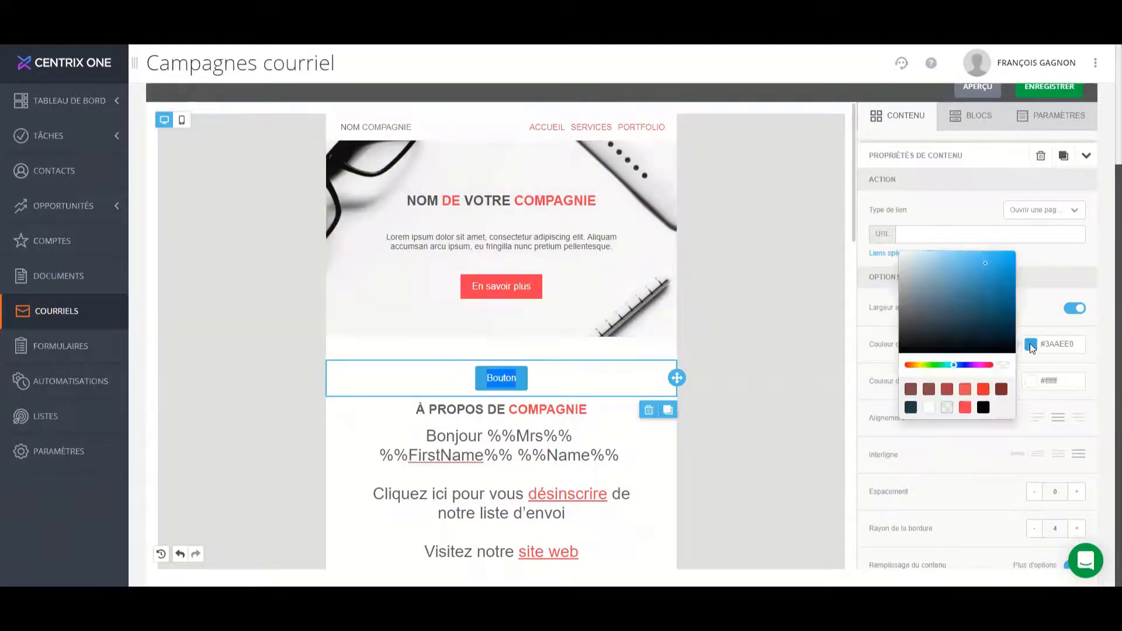
pyautogui.click(972, 283)
pyautogui.click(996, 273)
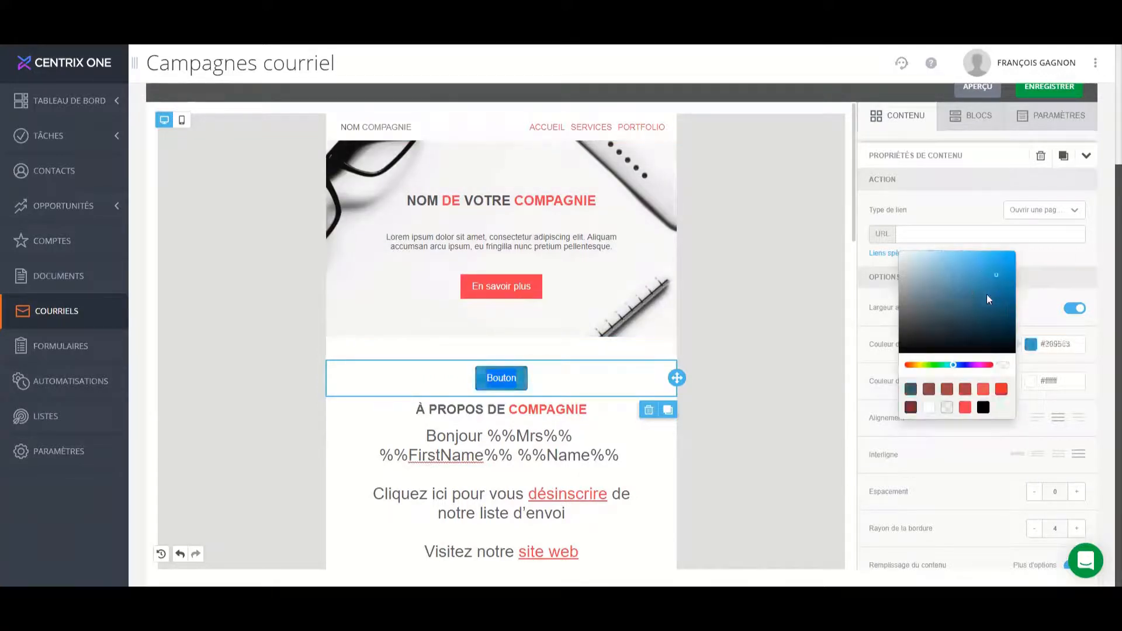
pyautogui.click(956, 314)
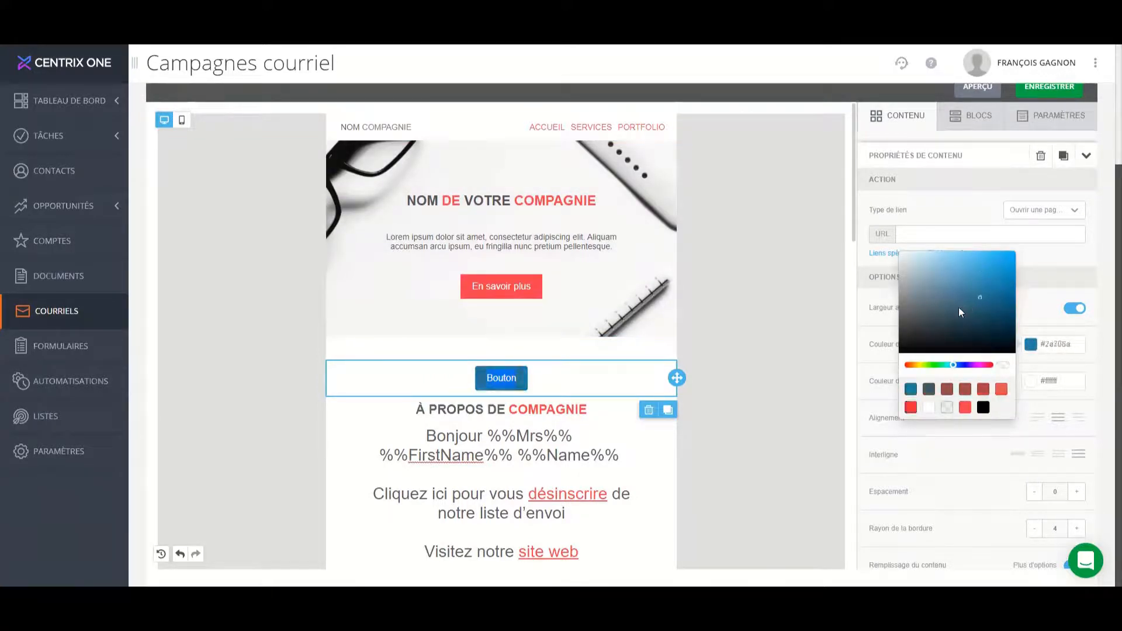
pyautogui.click(611, 379)
pyautogui.click(515, 385)
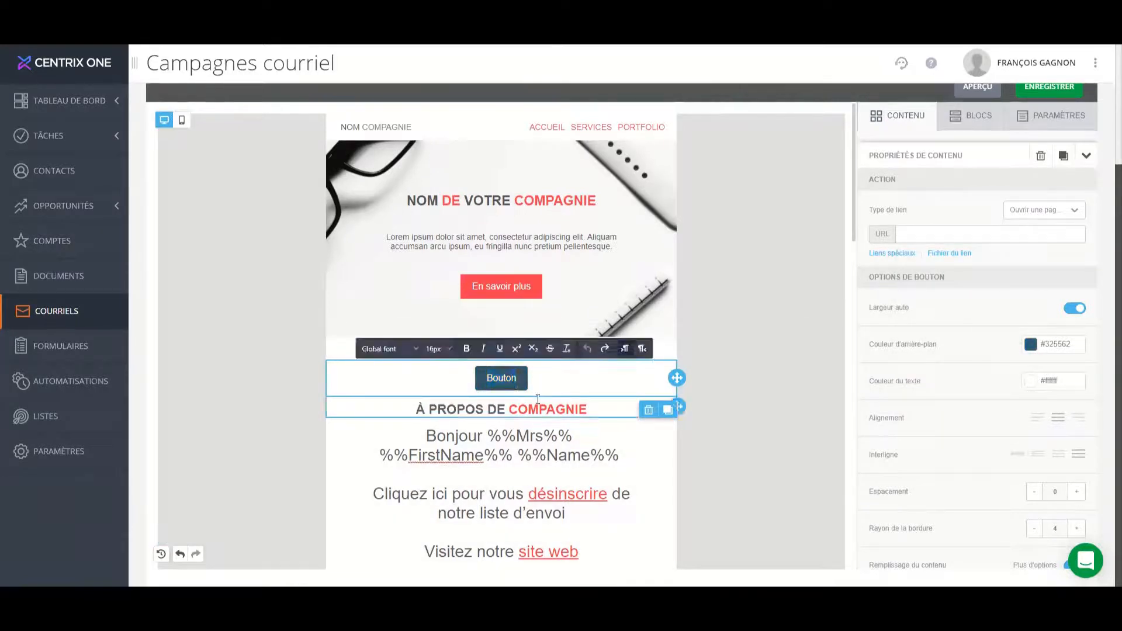
# Examine the link types and the URL field available for the new button's action.
pyautogui.scroll(-5, 529, 445)
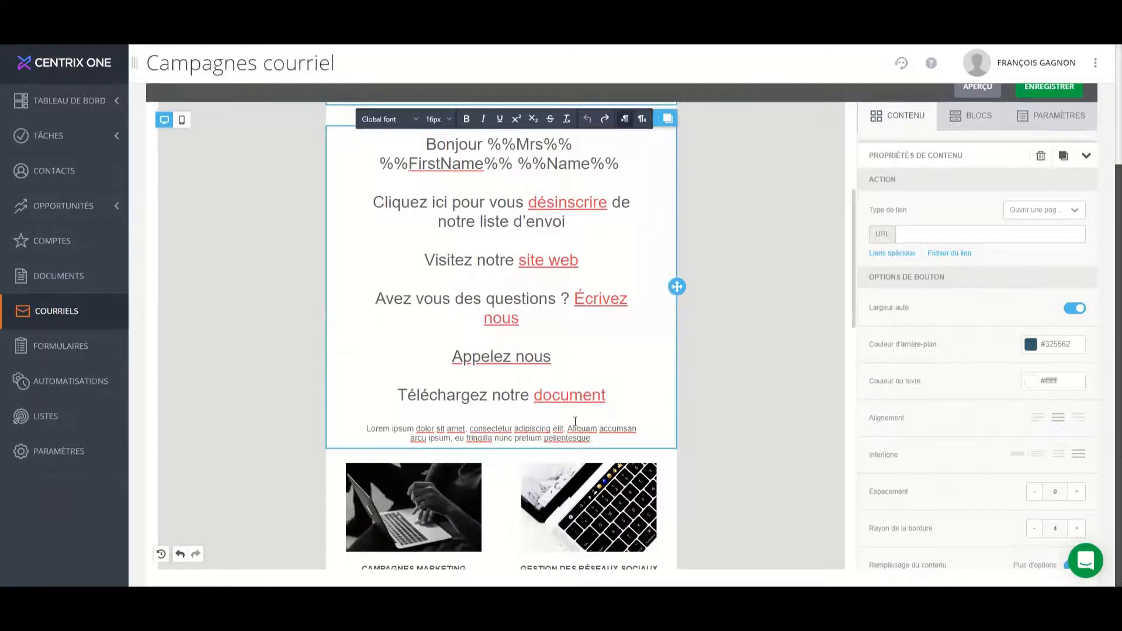
pyautogui.click(1032, 213)
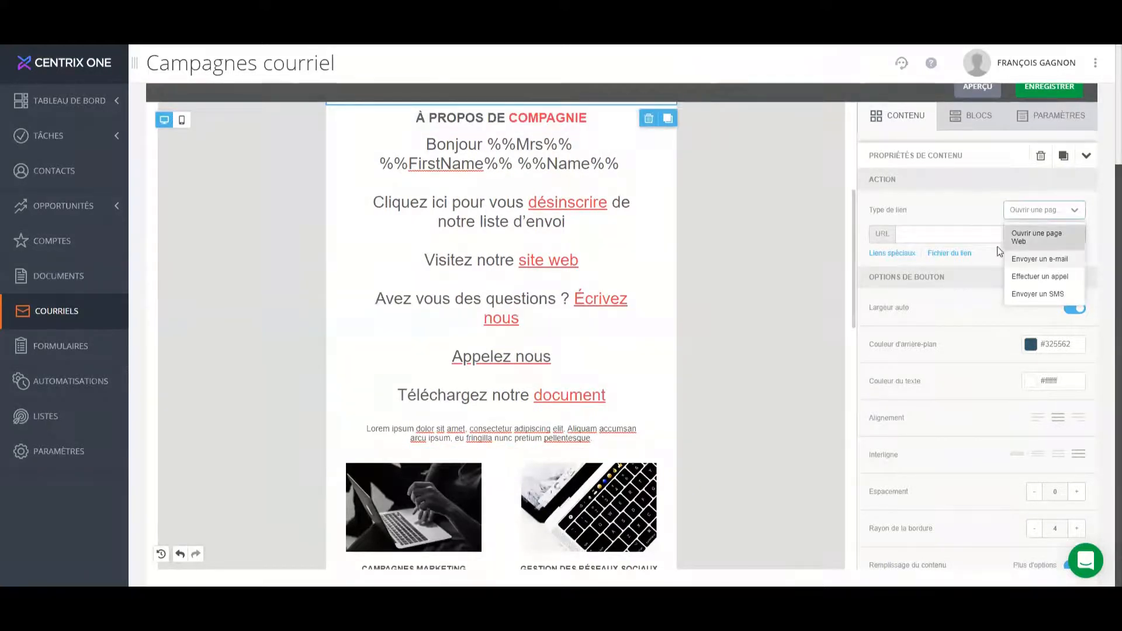
pyautogui.click(974, 234)
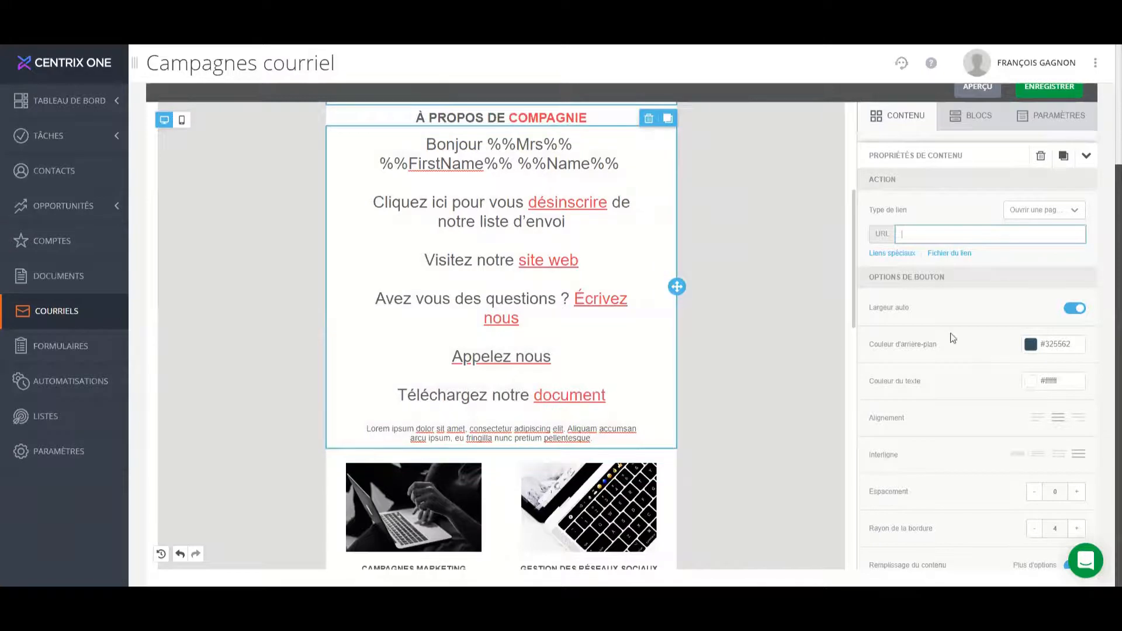
# Look over the email content from the new button to the document link, and save the email.
pyautogui.scroll(2, 956, 323)
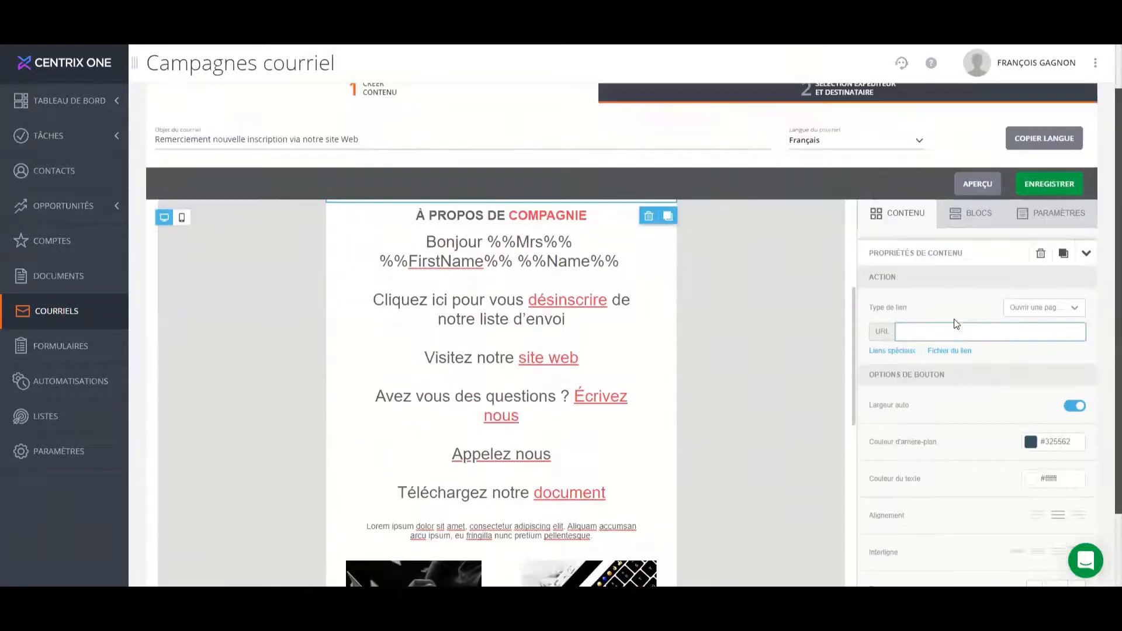
pyautogui.scroll(2, 504, 287)
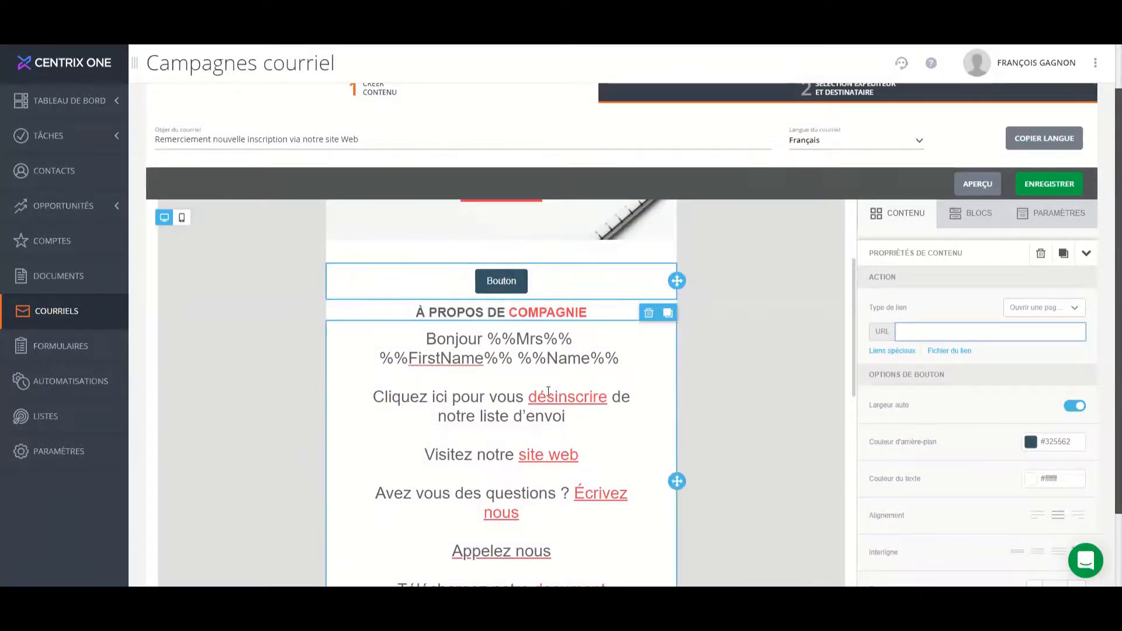
pyautogui.scroll(-4, 551, 392)
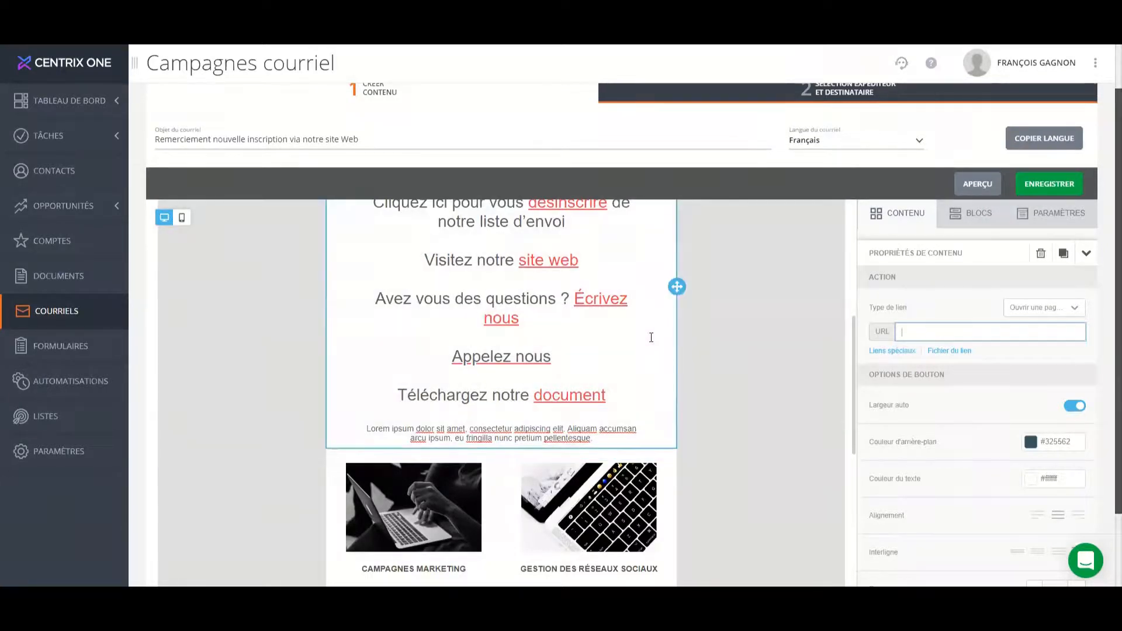
pyautogui.scroll(8, 651, 338)
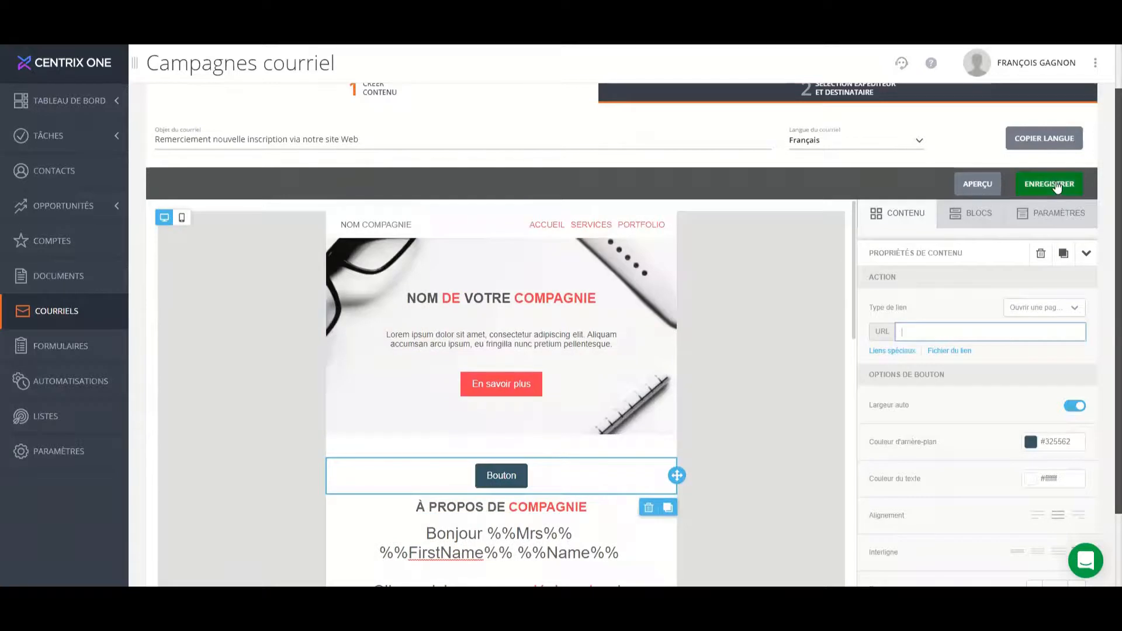
pyautogui.click(1055, 184)
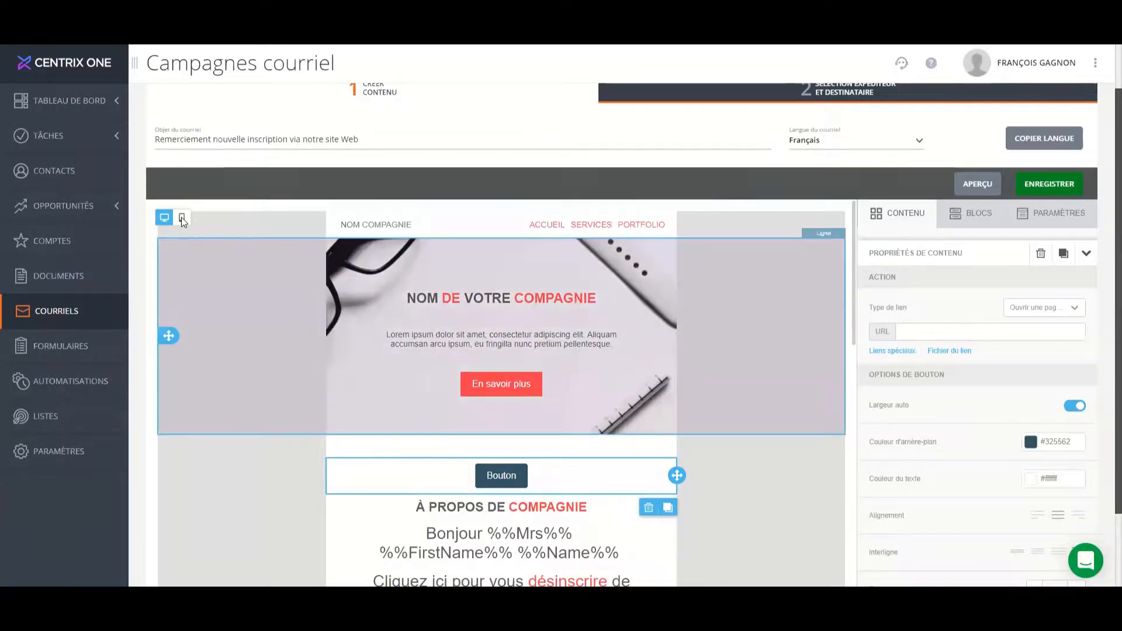
# Check the email's layout in the mobile view and return to the desktop view.
pyautogui.click(182, 218)
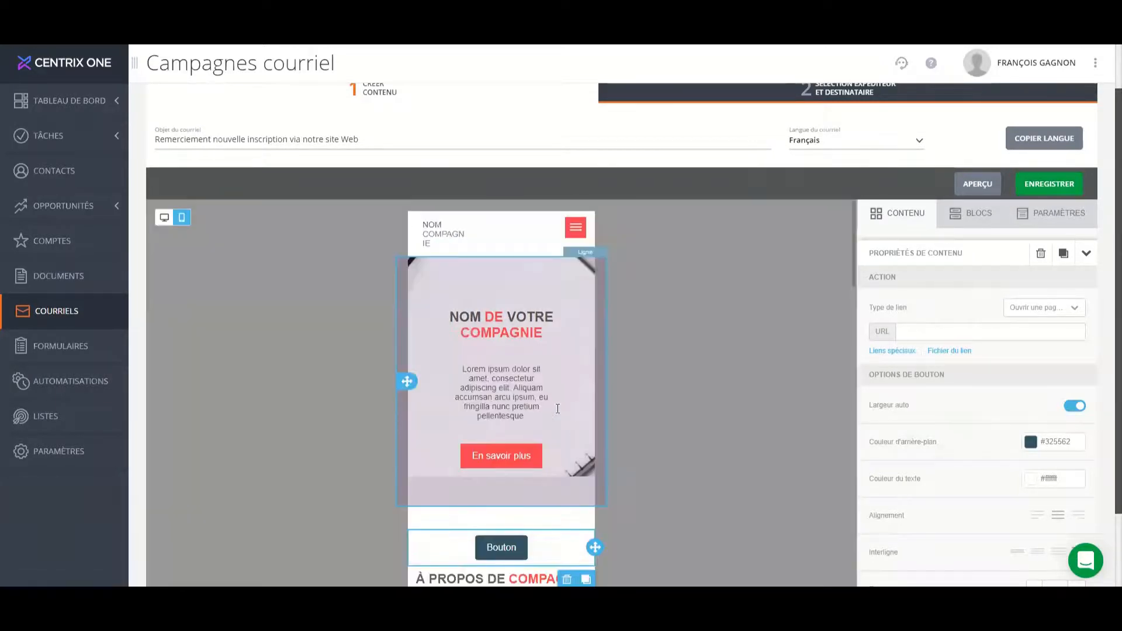
pyautogui.scroll(-15, 555, 408)
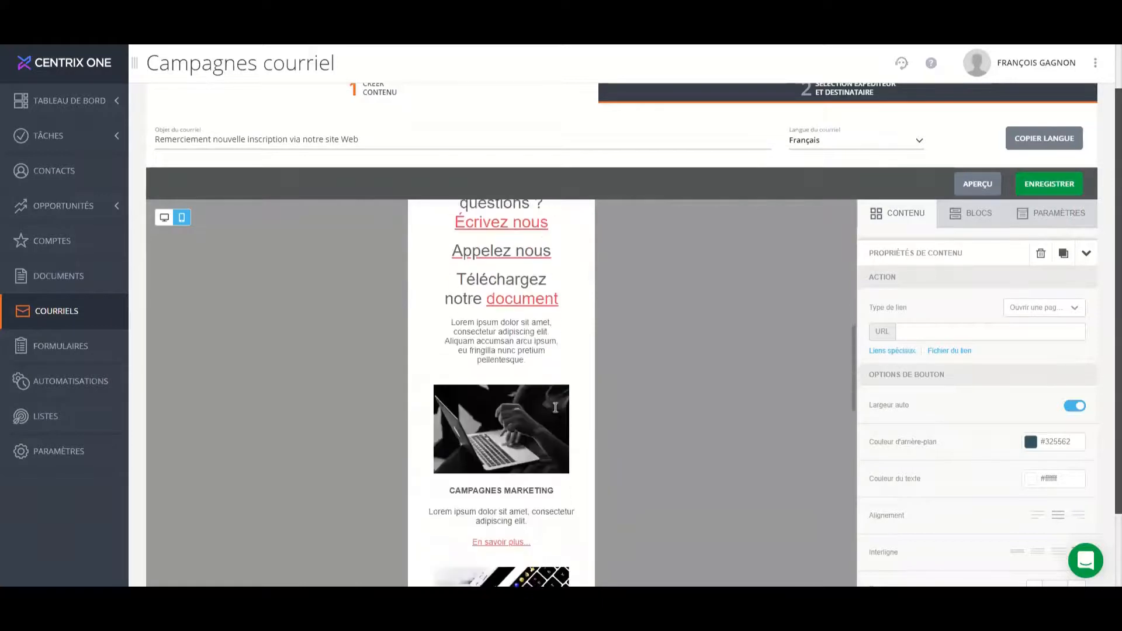
pyautogui.scroll(20, 555, 408)
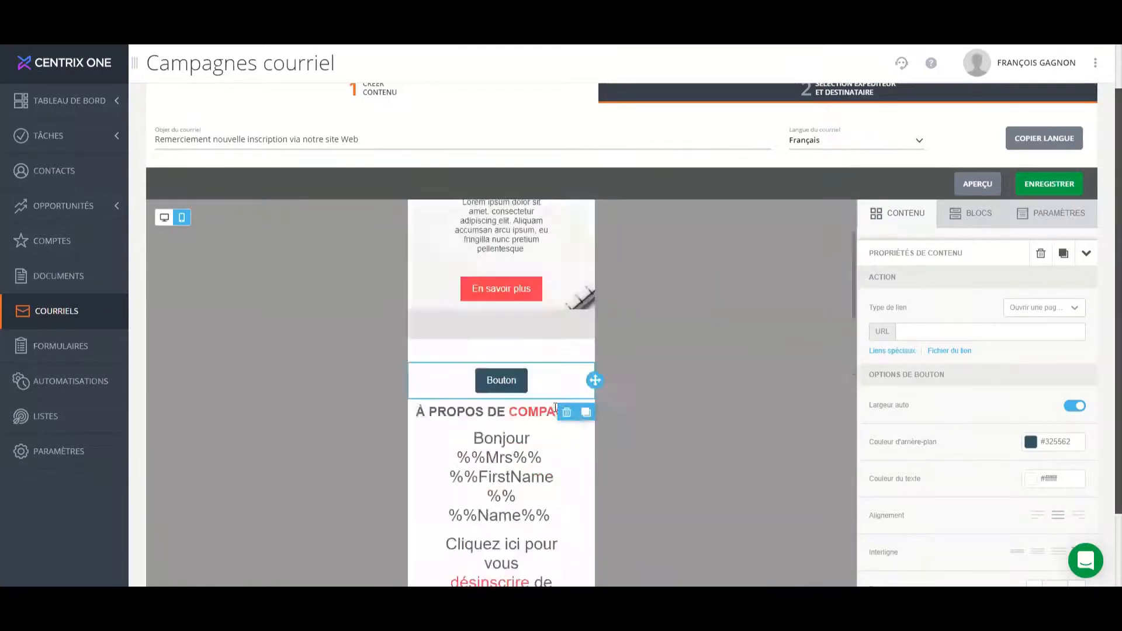
pyautogui.click(164, 217)
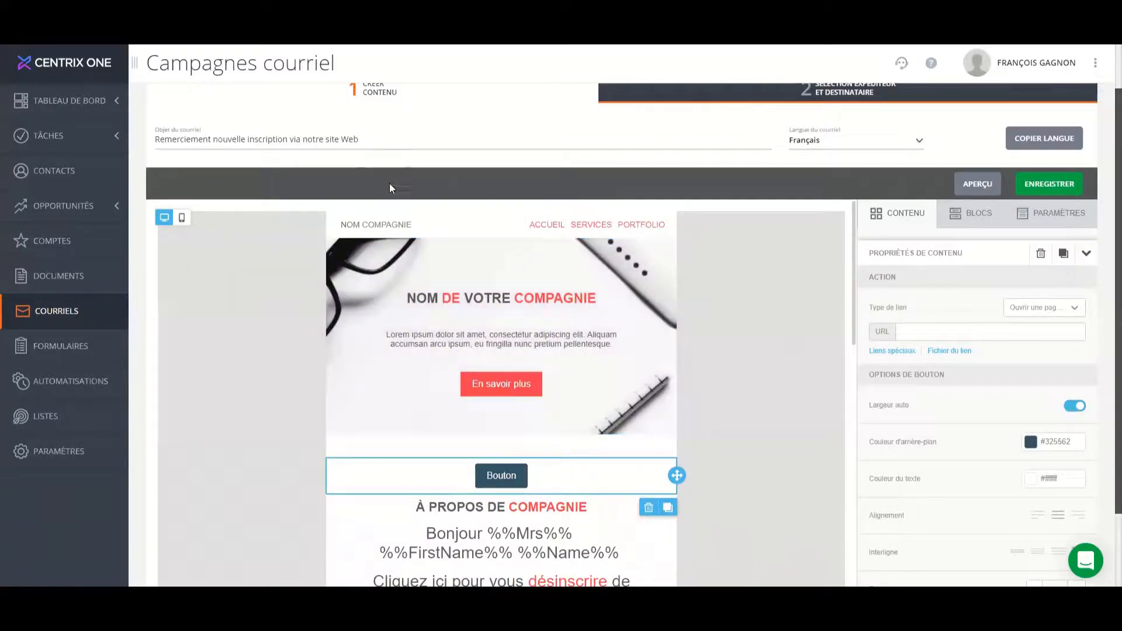
pyautogui.scroll(1, 944, 292)
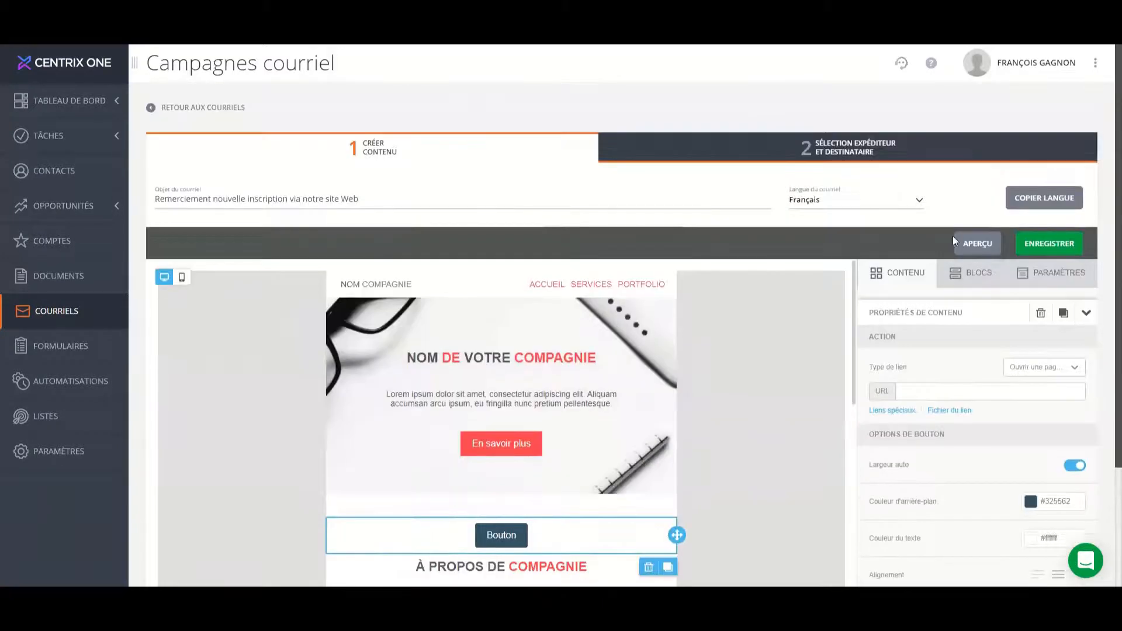
# Preview the email, look over its content down to the marketing sections, and close the preview.
pyautogui.click(986, 248)
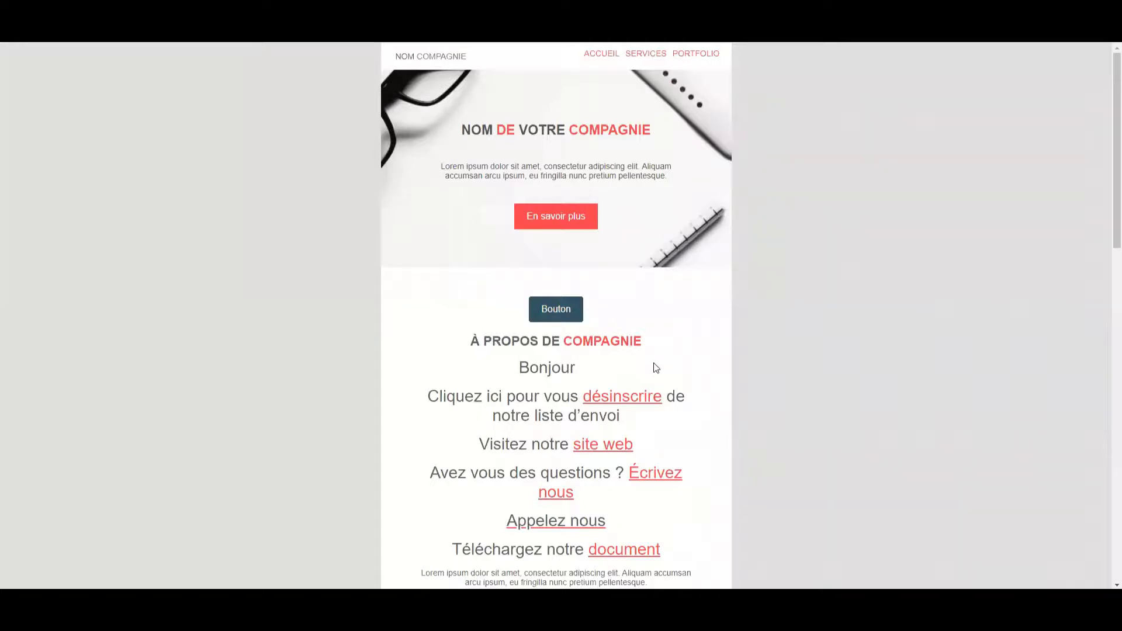
pyautogui.scroll(-3, 656, 368)
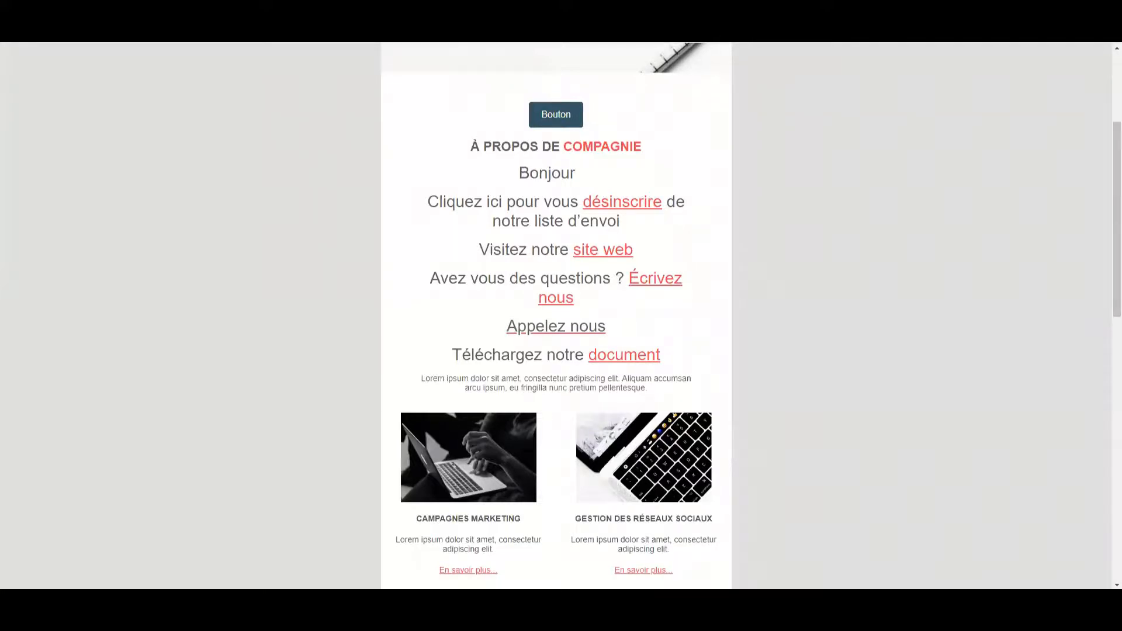
pyautogui.hotkey('ctrl', 'w')
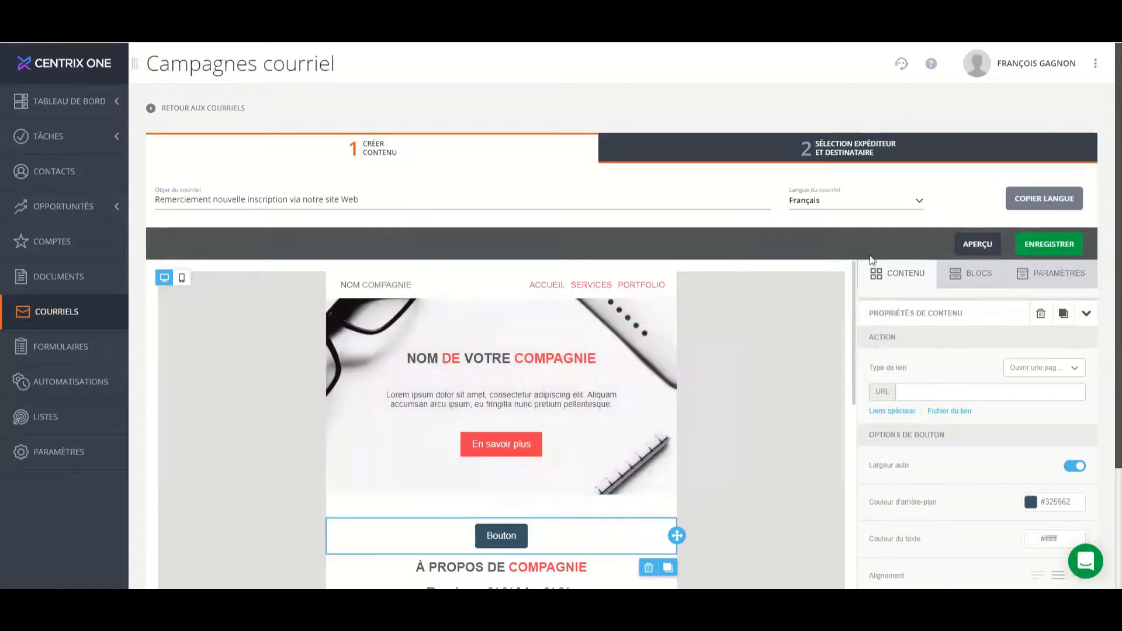
# Compare the email's Anglais version with its Français version, returning to the Français content.
pyautogui.click(869, 203)
pyautogui.click(836, 248)
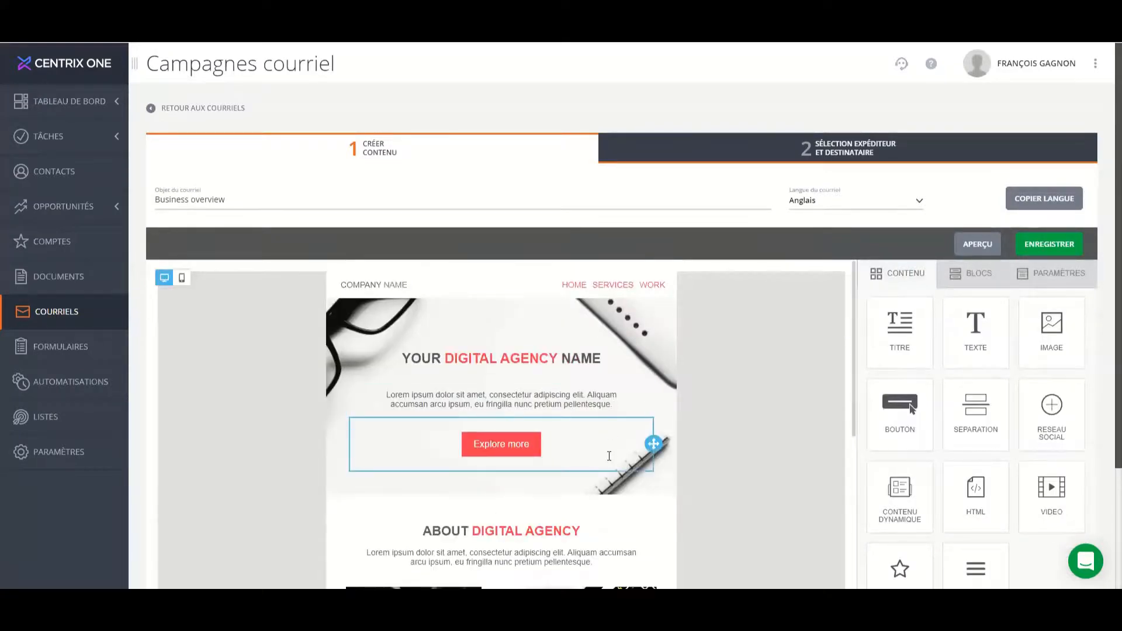
pyautogui.scroll(-8, 607, 456)
pyautogui.scroll(8, 620, 450)
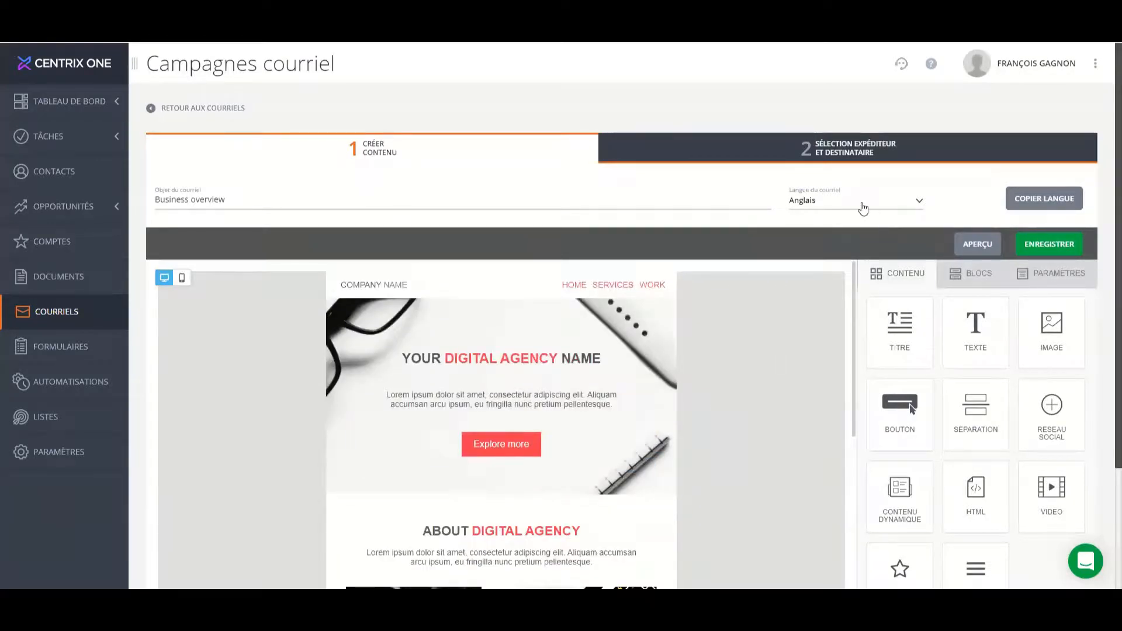
pyautogui.click(859, 202)
pyautogui.click(857, 228)
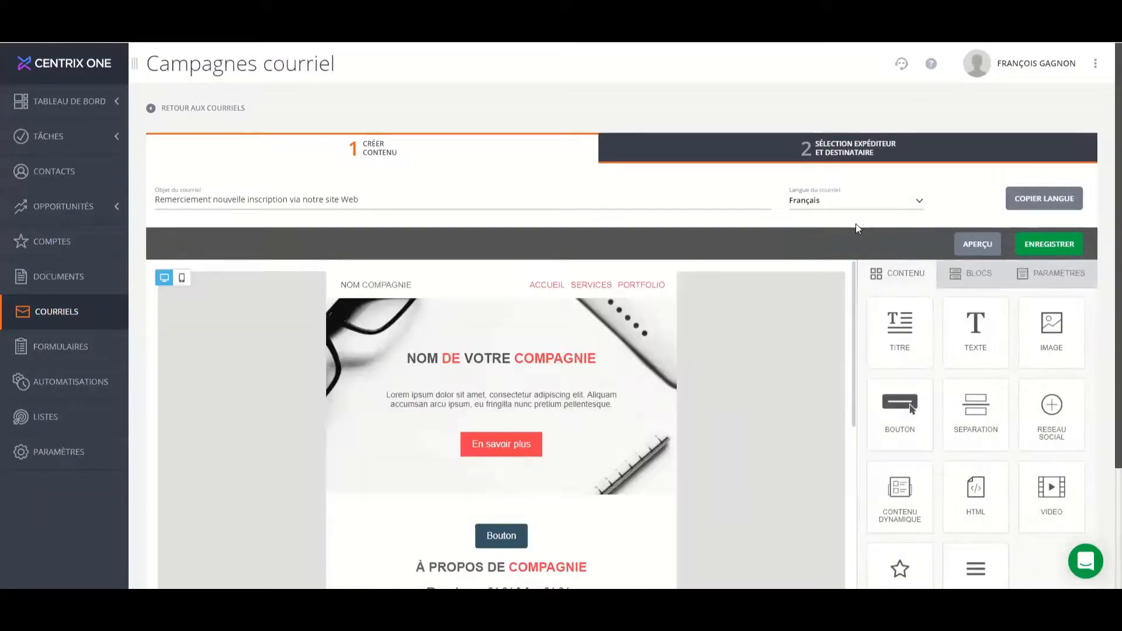
pyautogui.scroll(-3, 499, 481)
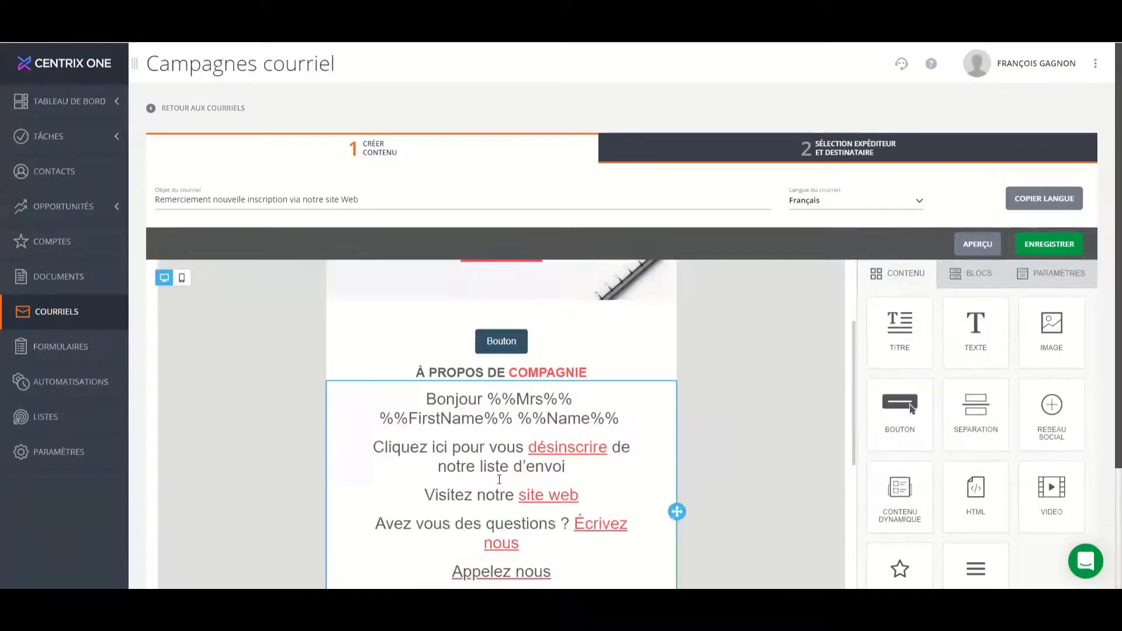
pyautogui.scroll(4, 499, 481)
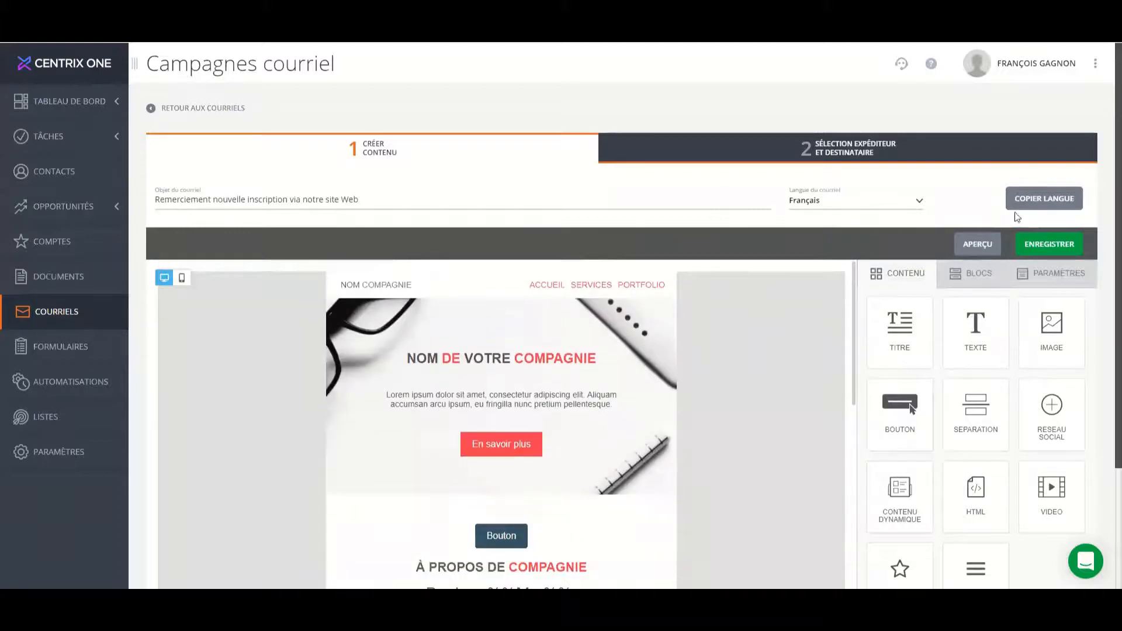
# Copy the French email content to the Anglais version.
pyautogui.click(1041, 202)
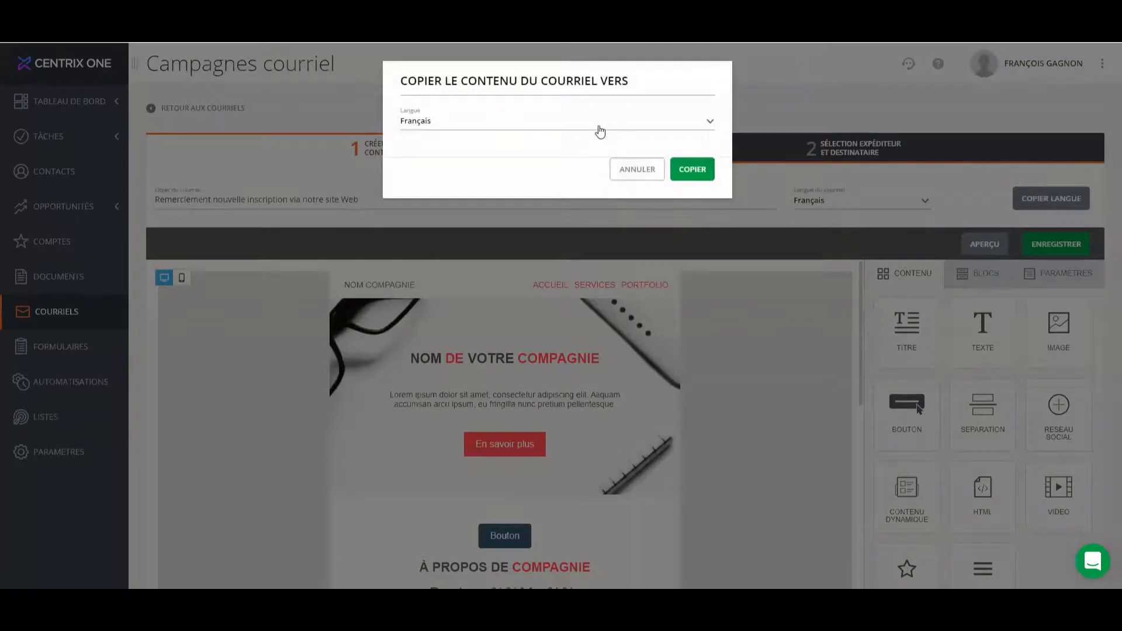
pyautogui.click(596, 127)
pyautogui.click(555, 168)
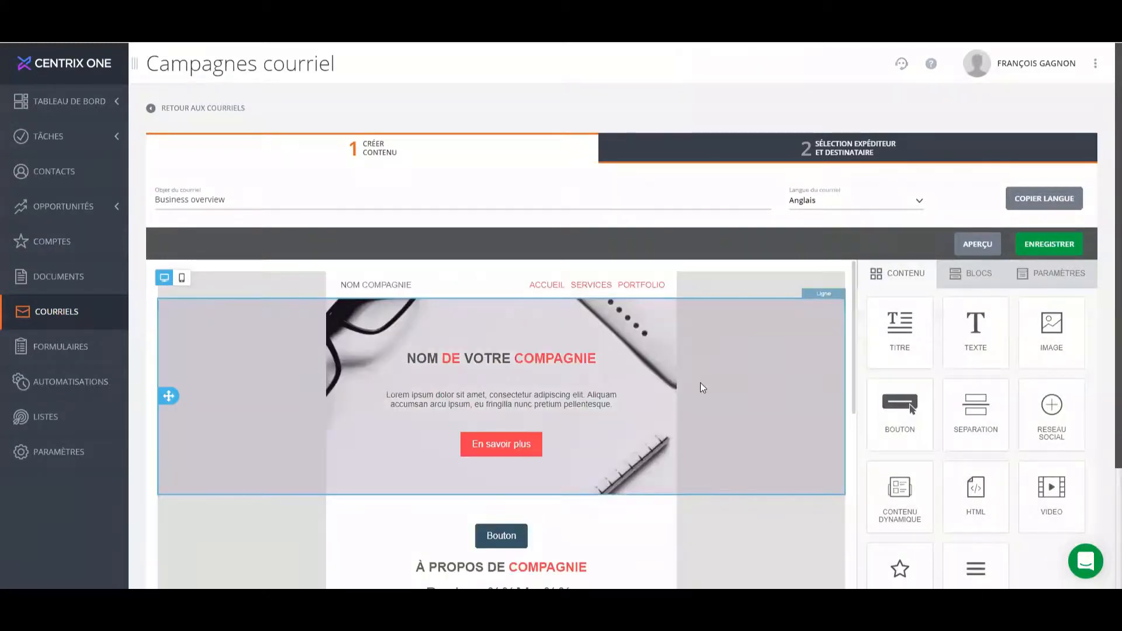
# Check the content copied into the Anglais version, including the greeting placeholders, the links and the sections below them.
pyautogui.scroll(-8, 701, 387)
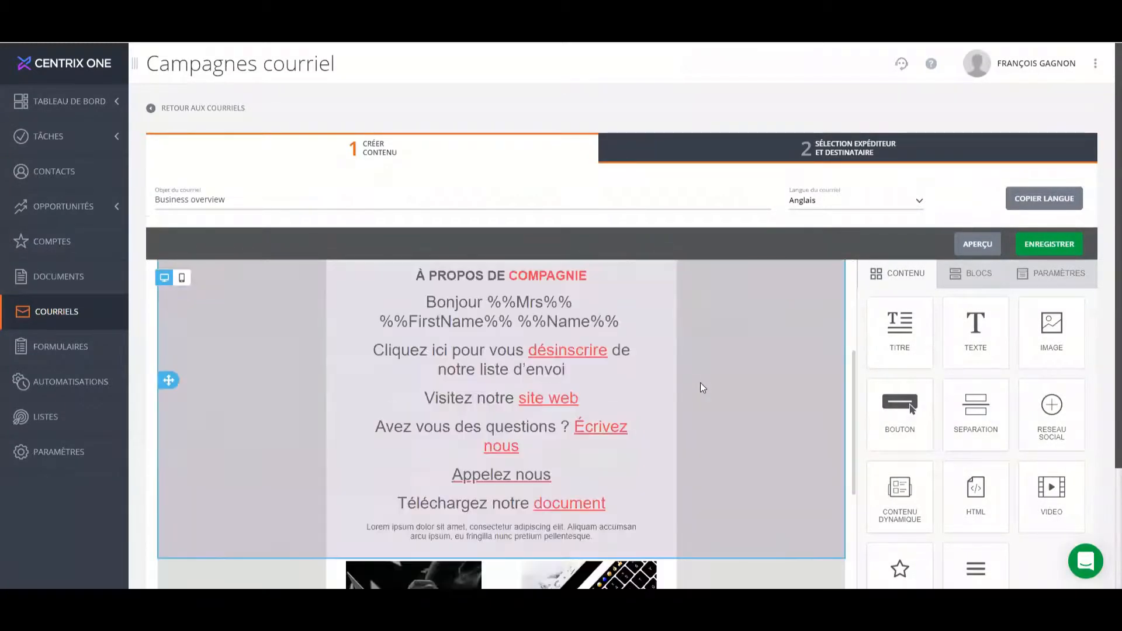
pyautogui.scroll(5, 700, 383)
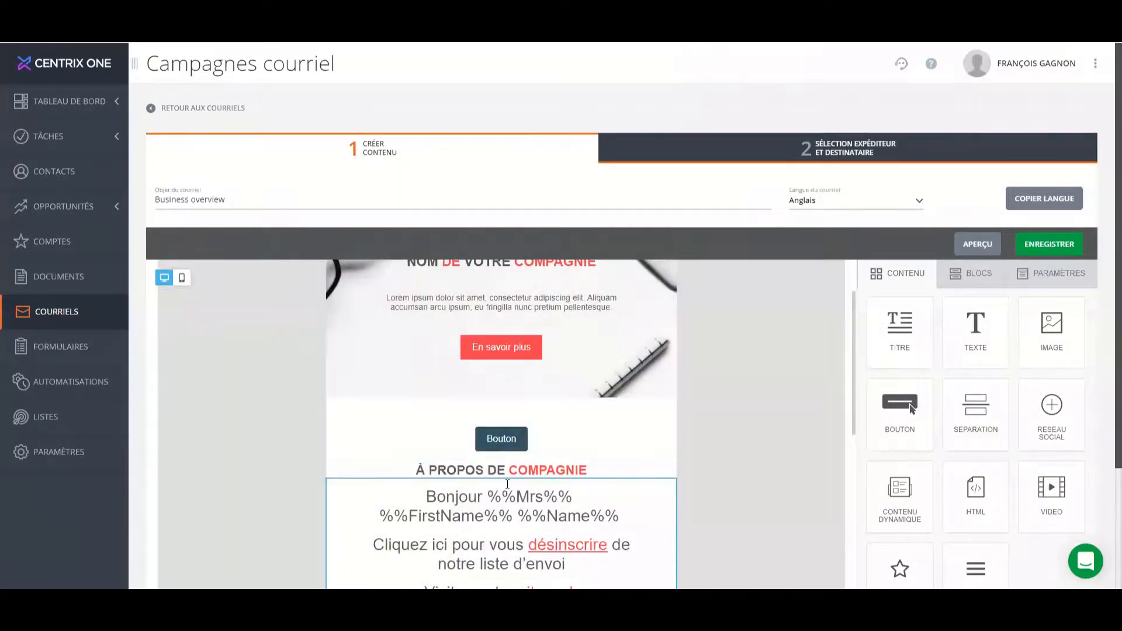
pyautogui.moveTo(489, 492); pyautogui.dragTo(618, 515)
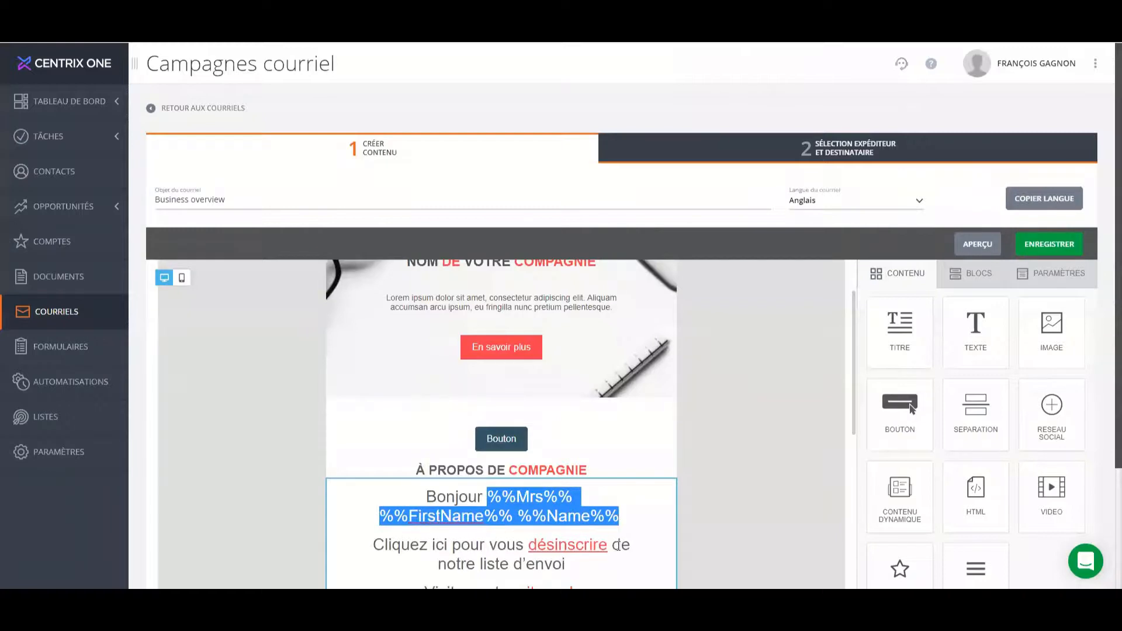
pyautogui.scroll(-3, 547, 475)
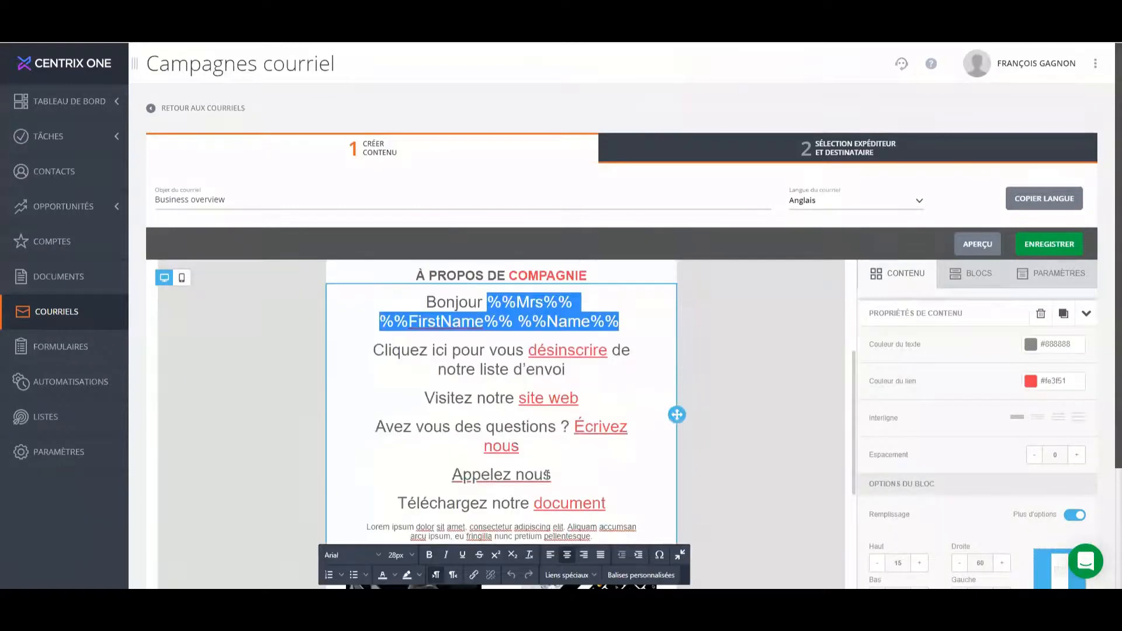
pyautogui.scroll(-3, 550, 495)
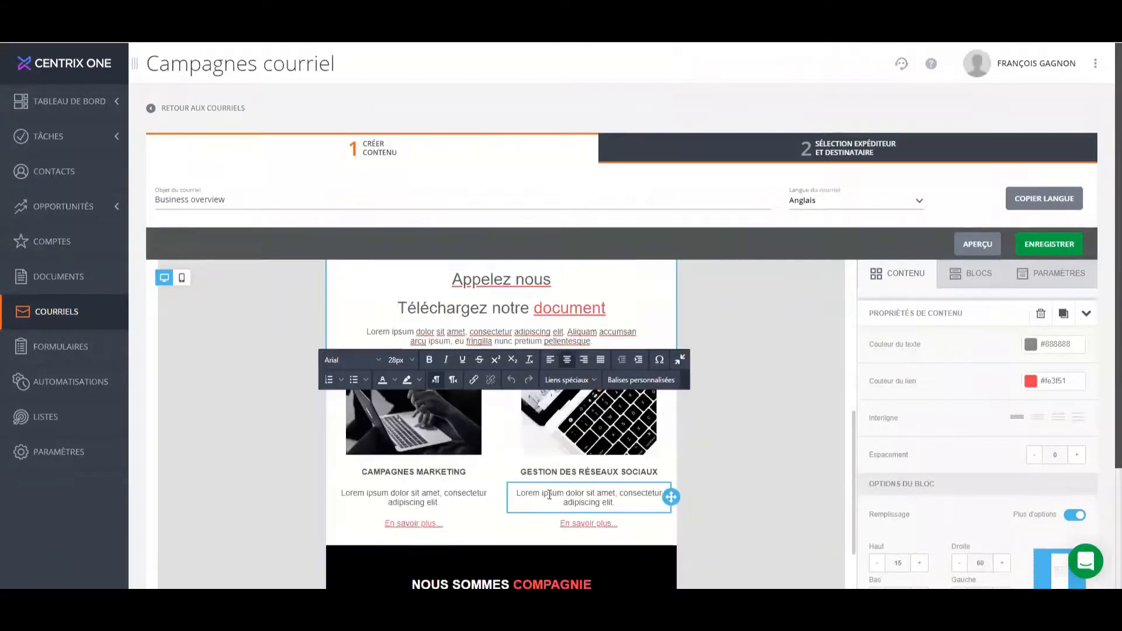
pyautogui.scroll(6, 524, 497)
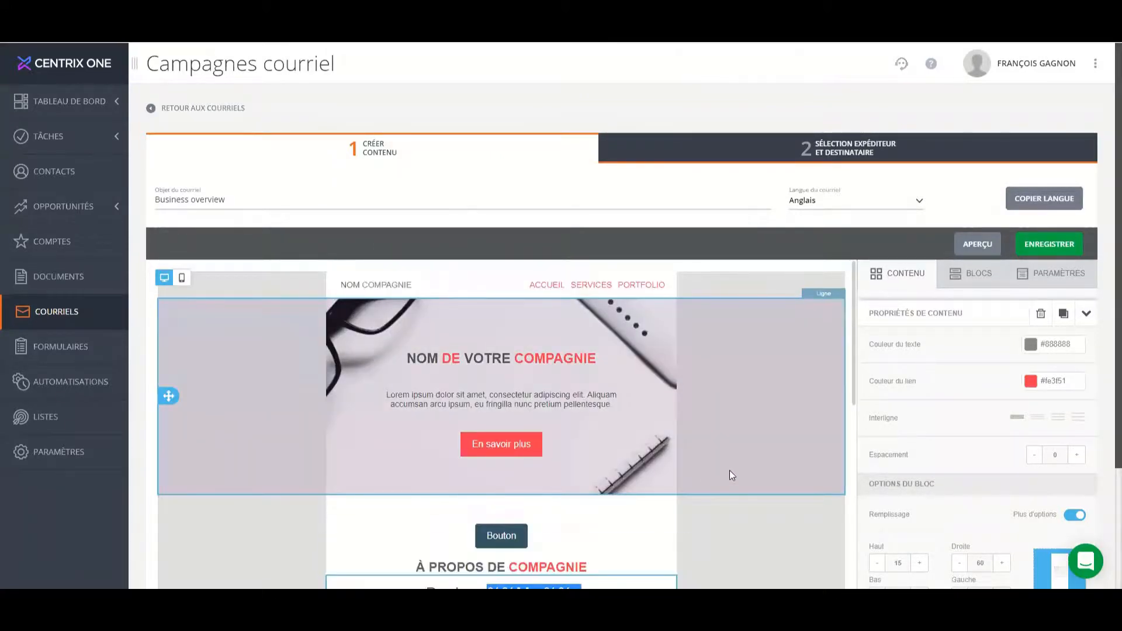
pyautogui.click(729, 470)
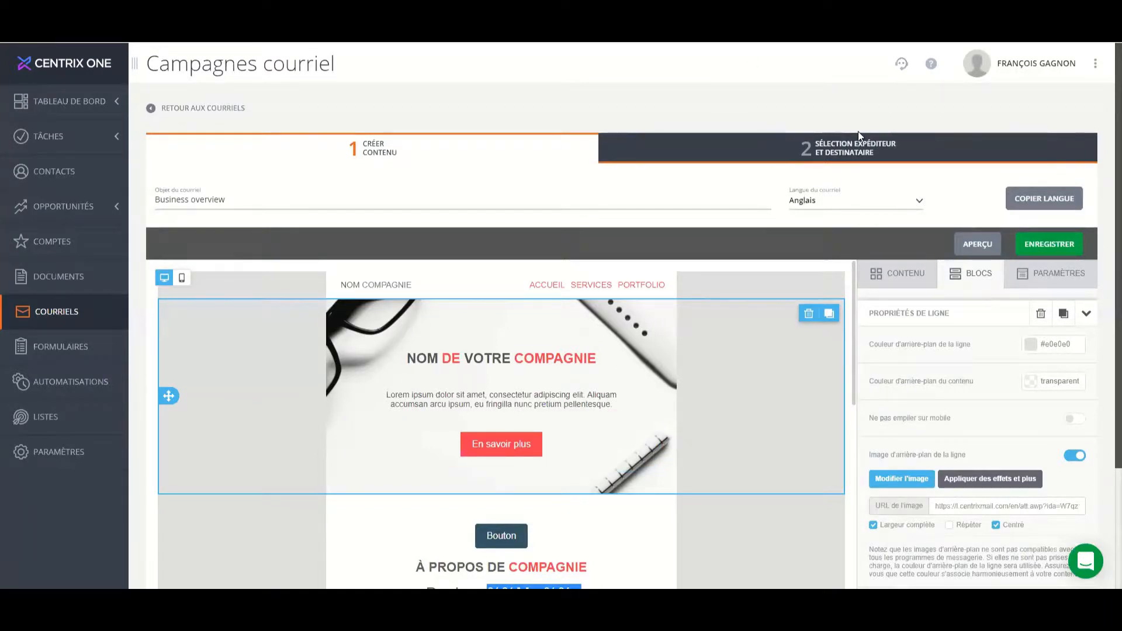
# Examine the sender and reply-to names, email addresses and the options to use the representative if available.
pyautogui.click(855, 154)
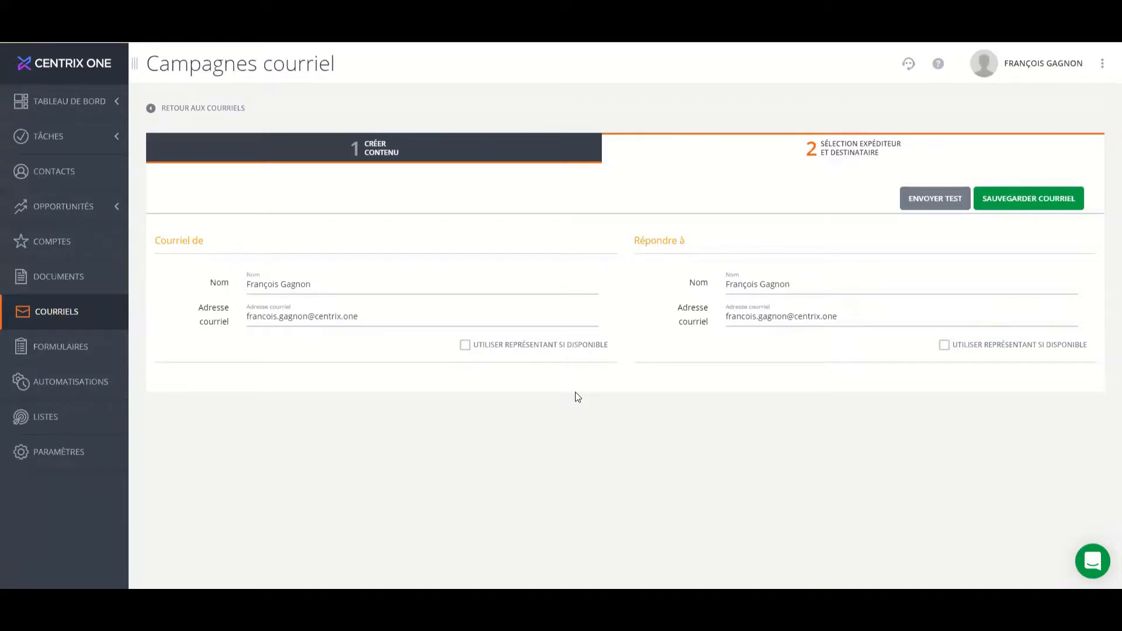
pyautogui.click(465, 346)
pyautogui.click(466, 346)
pyautogui.click(944, 346)
pyautogui.click(944, 350)
pyautogui.click(784, 301)
pyautogui.click(944, 345)
pyautogui.moveTo(330, 284); pyautogui.dragTo(225, 280)
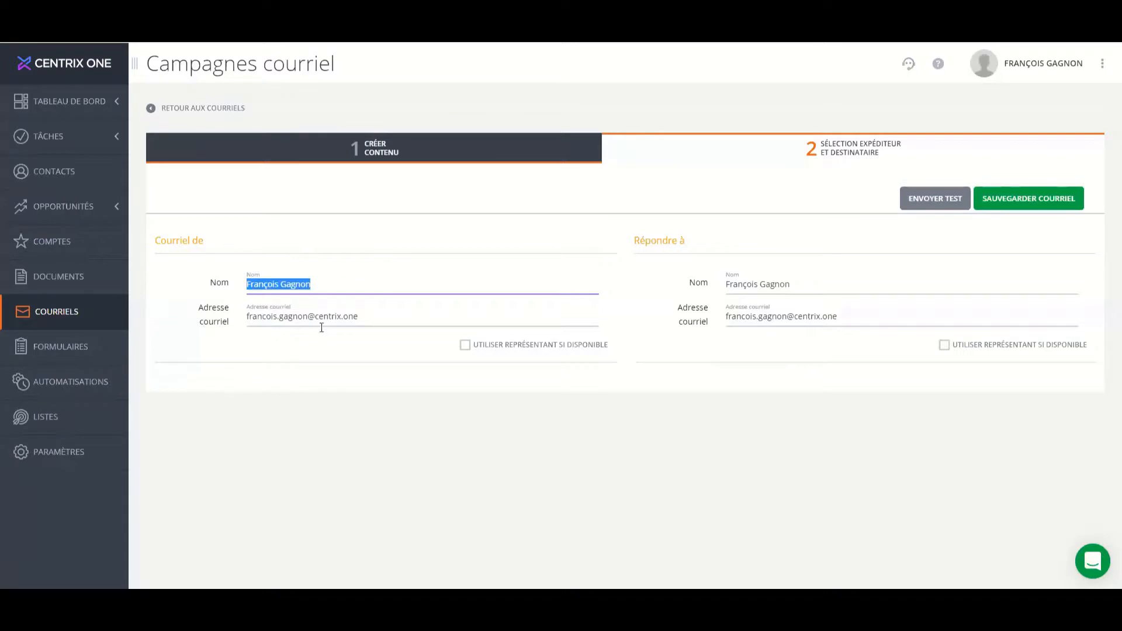
pyautogui.moveTo(308, 319); pyautogui.dragTo(213, 320)
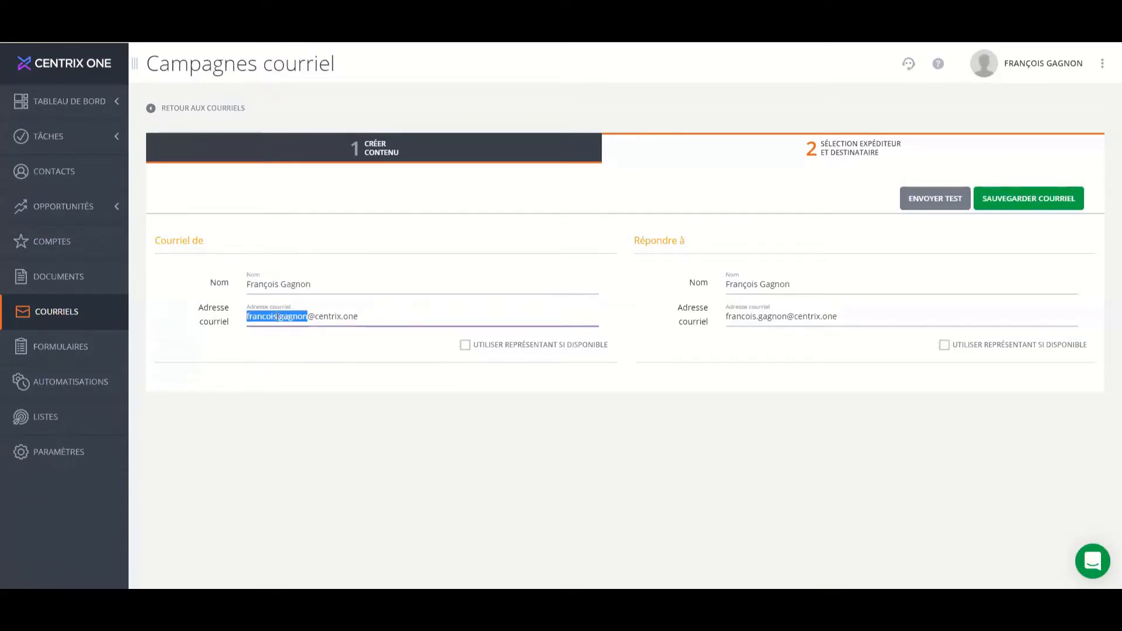
pyautogui.moveTo(327, 282); pyautogui.dragTo(158, 293)
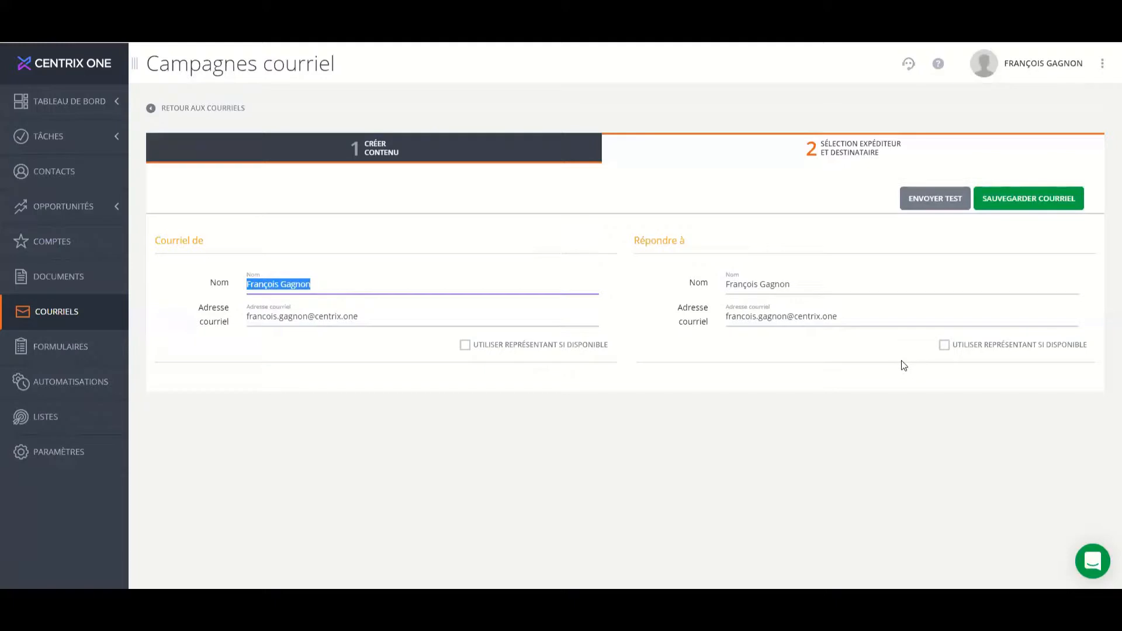
# Return to the email's content and save the Anglais version.
pyautogui.click(478, 150)
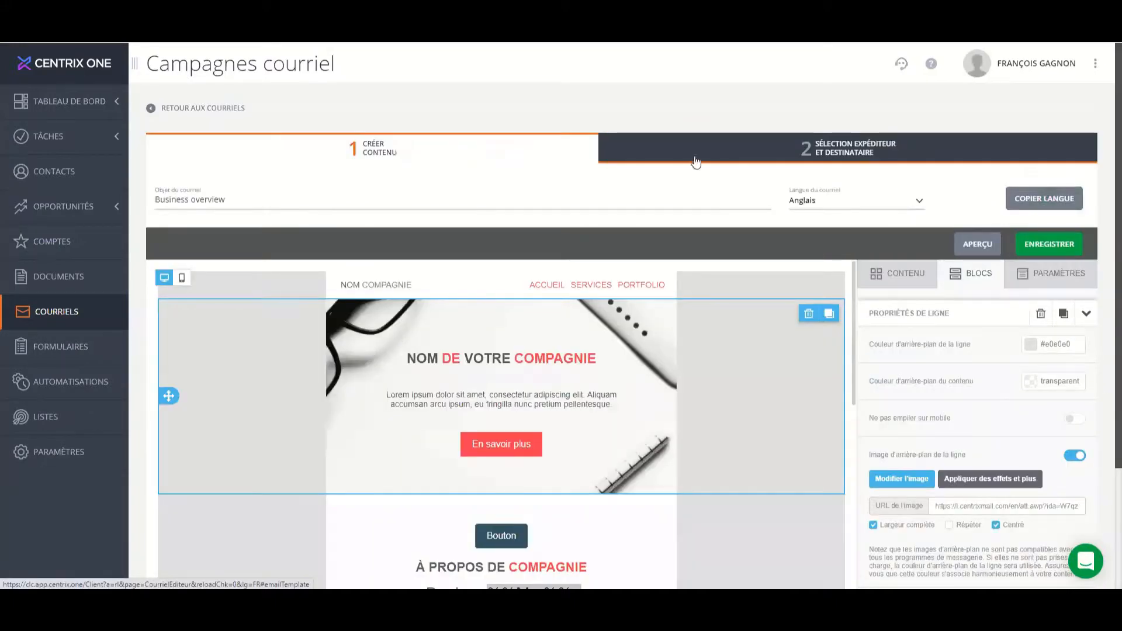
pyautogui.click(1064, 312)
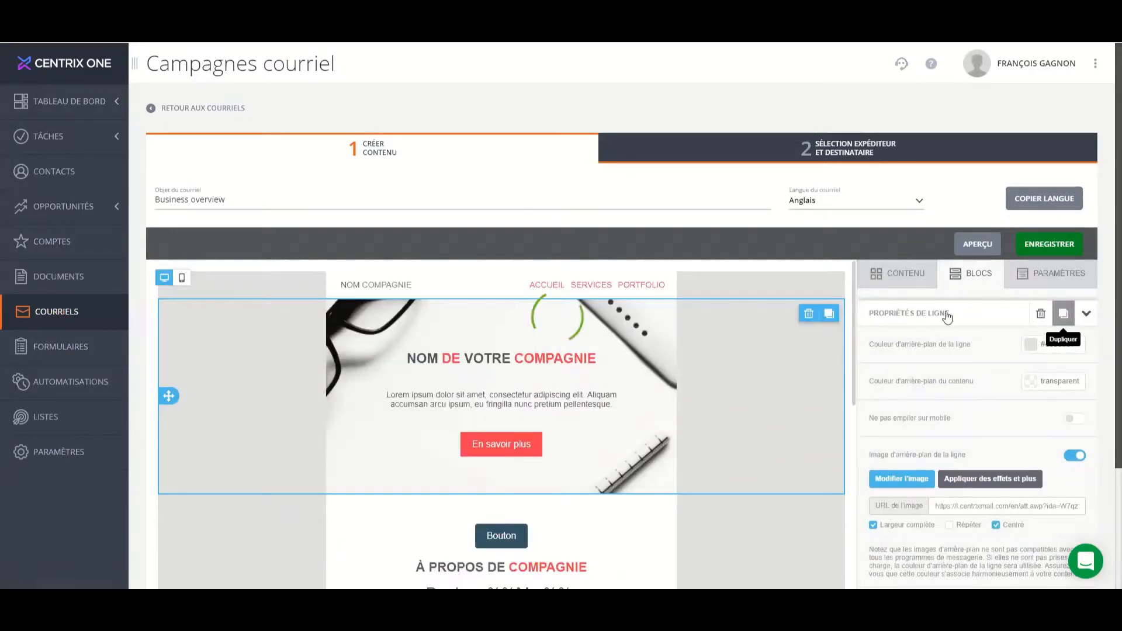
# Go to the automations and look over the available lists, keeping 1- Prospect du Web selected.
pyautogui.click(57, 384)
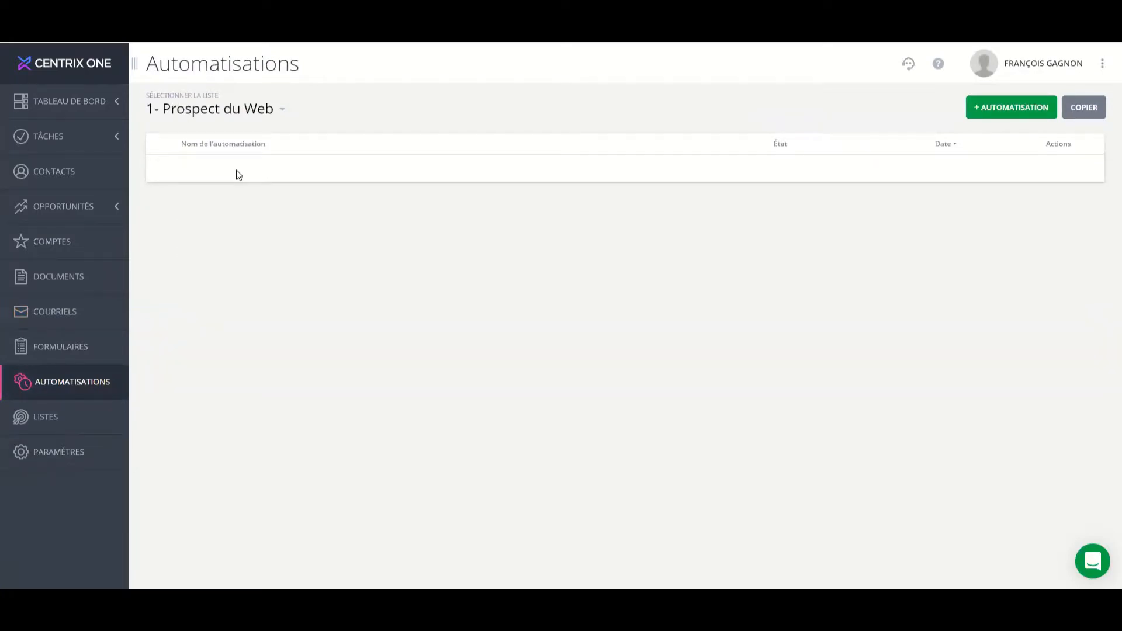
pyautogui.click(246, 115)
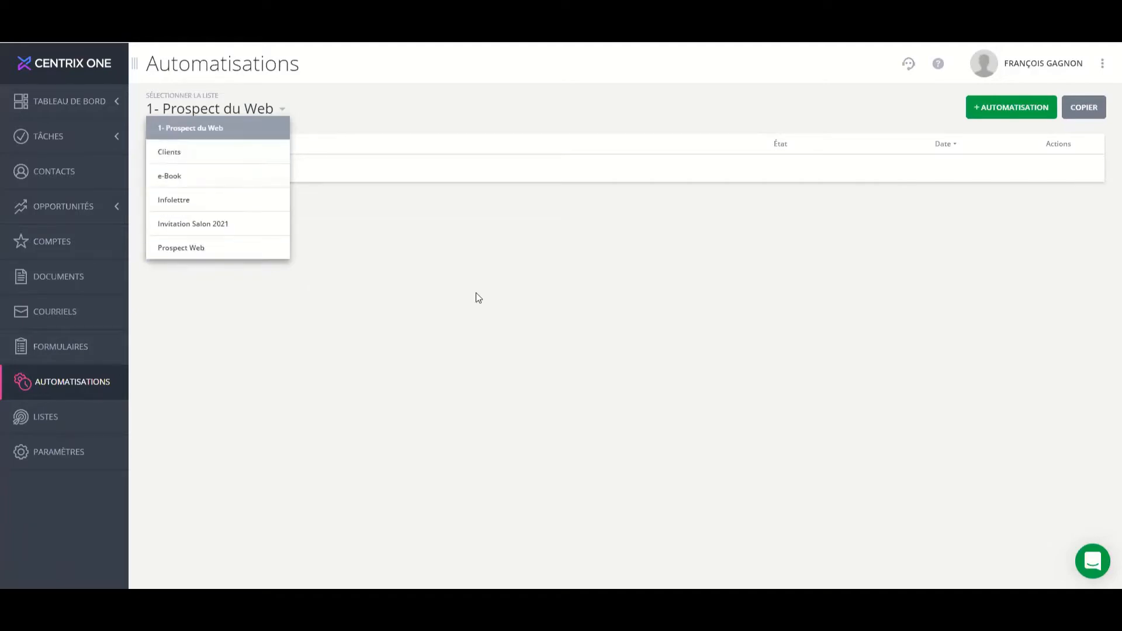
pyautogui.click(512, 299)
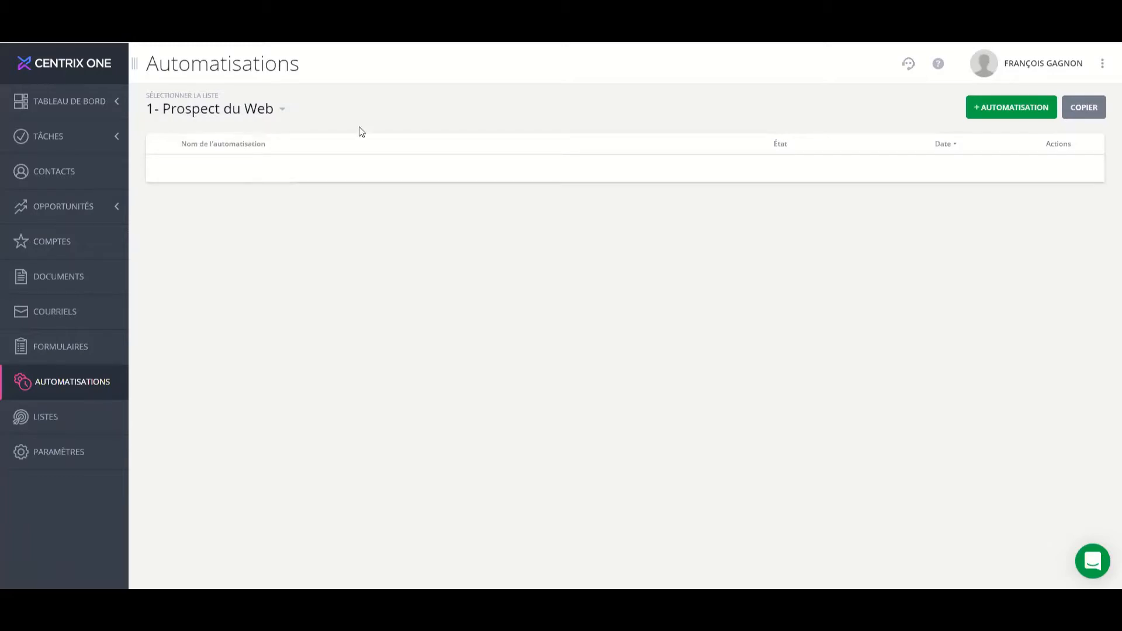
# Create an automation named "Envoyer courriel d'autoréponse au prospect du web" for the list 1- Prospect du Web.
pyautogui.click(1020, 113)
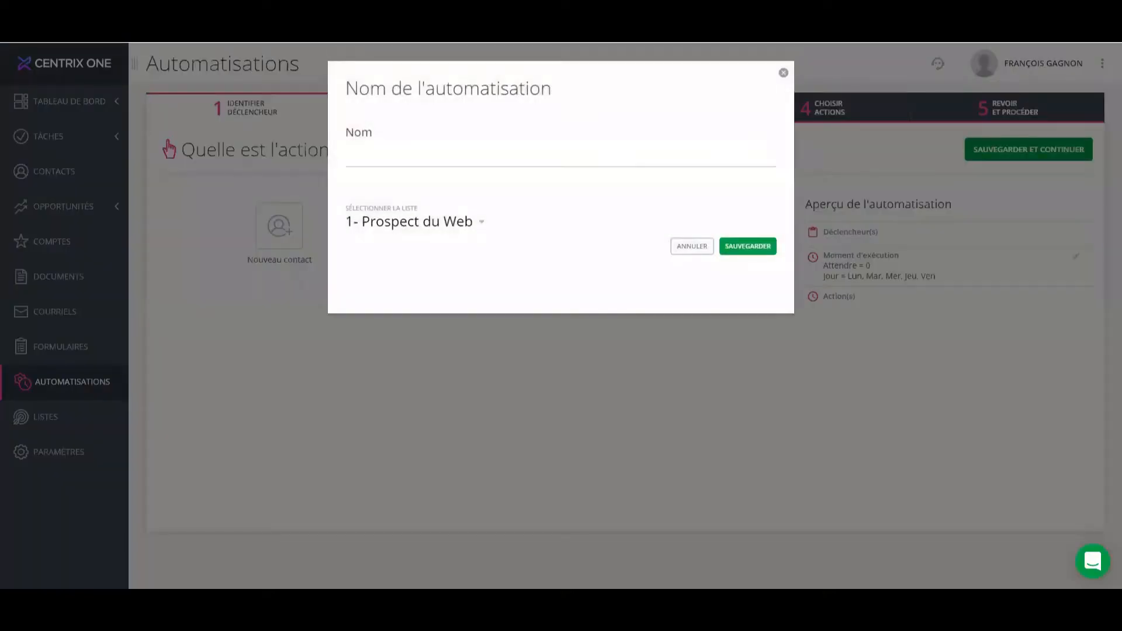
pyautogui.click(621, 158)
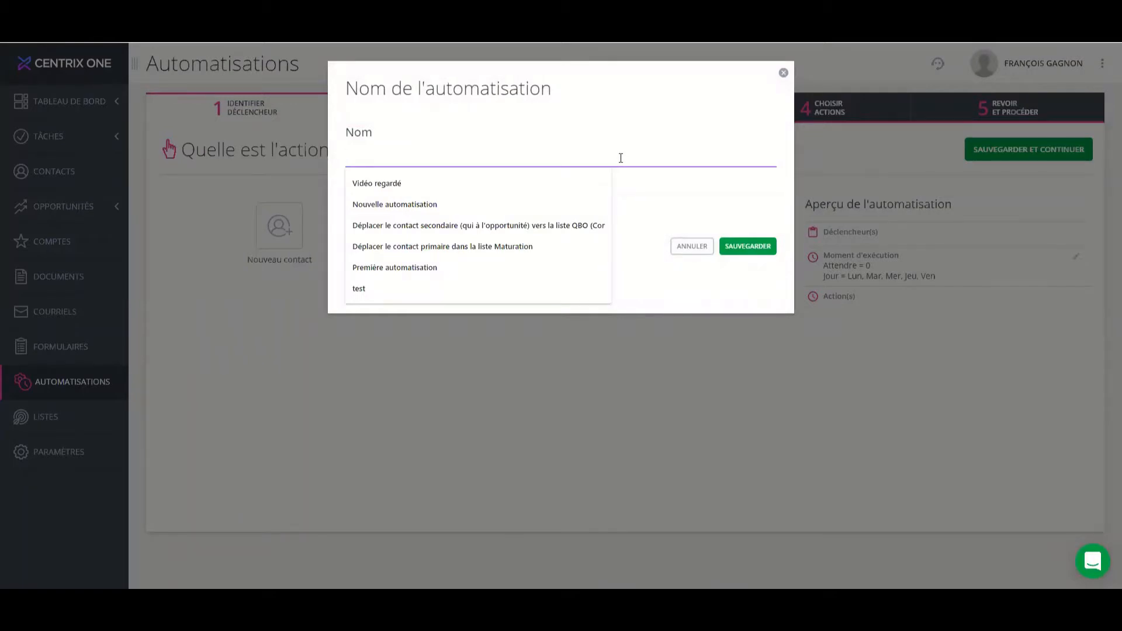
pyautogui.write('Envoyer courri')
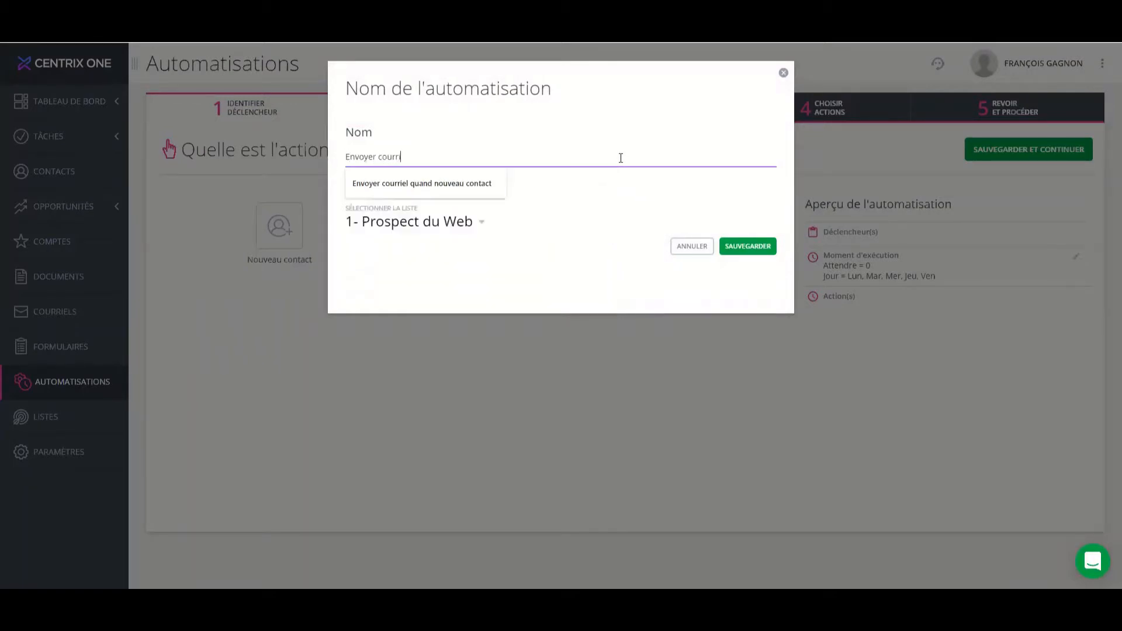
pyautogui.write("el d'auto")
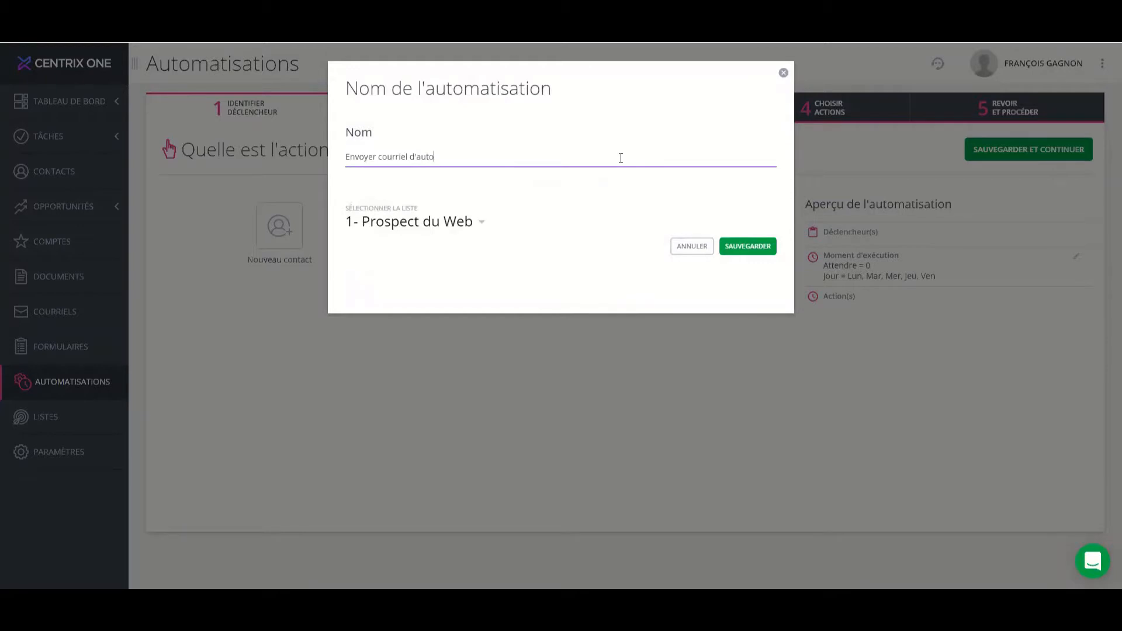
pyautogui.write('réponse au prospect du web')
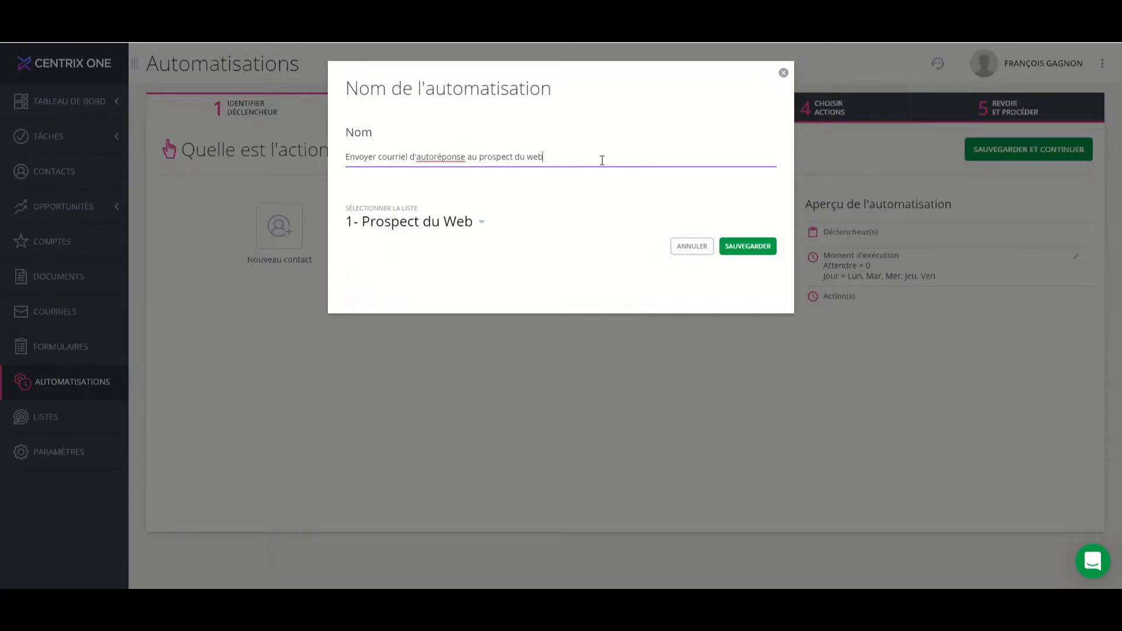
pyautogui.click(753, 251)
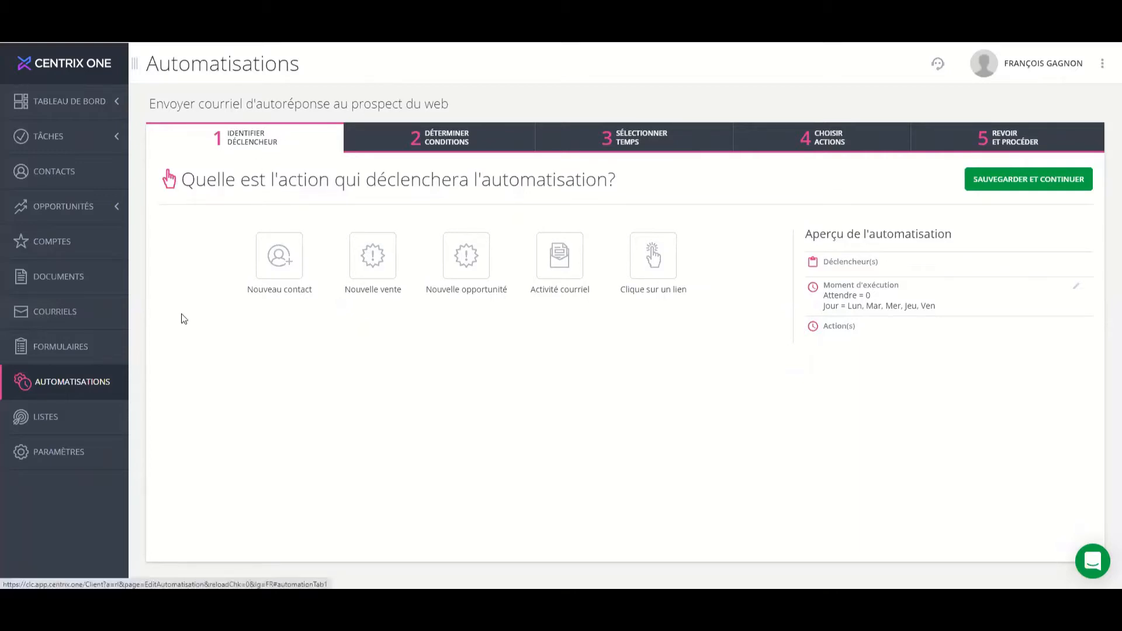
# Set the automation's trigger to Nouveau contact, accept its conditions, and continue to the timing settings.
pyautogui.click(281, 264)
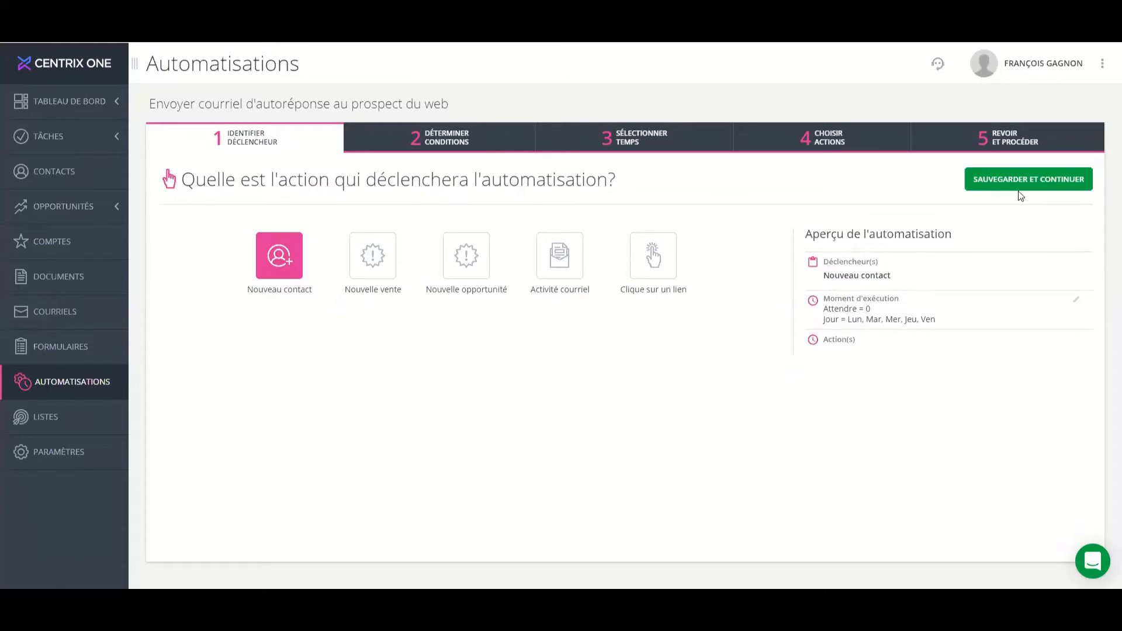
pyautogui.click(1031, 183)
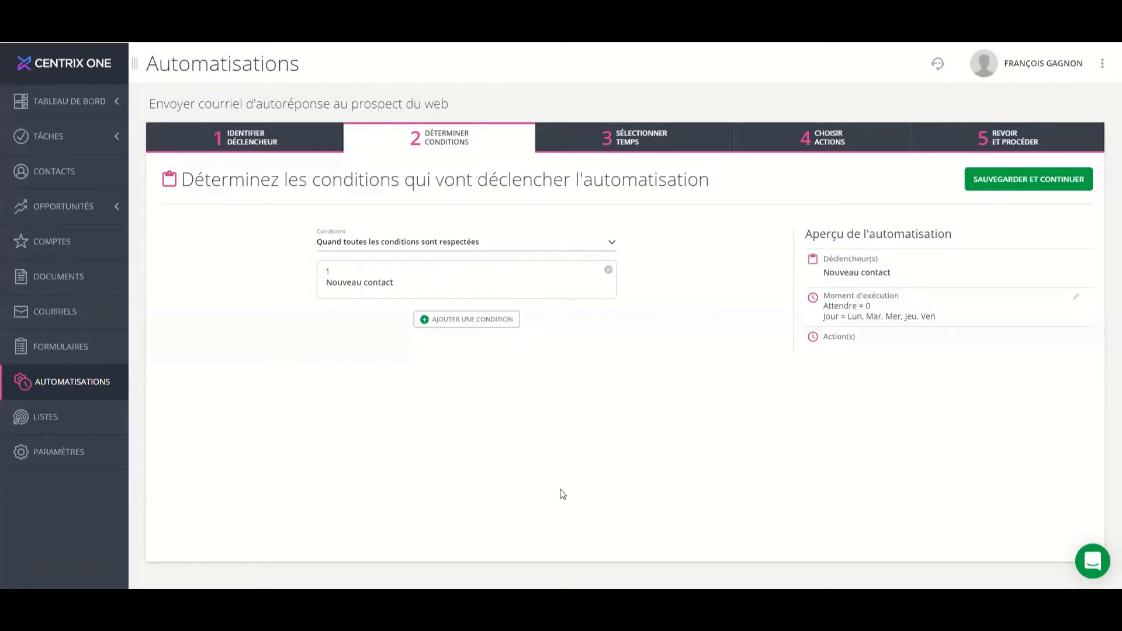
pyautogui.click(1036, 184)
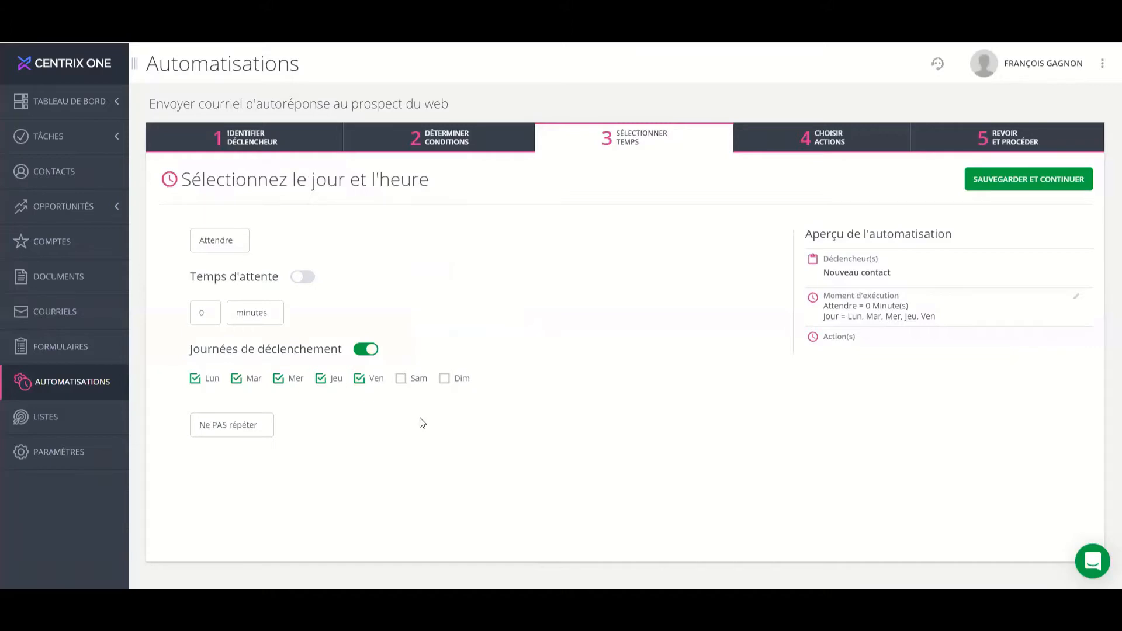
# Add Sam and Dim to the automation's trigger days, then save the timing and continue to the actions.
pyautogui.click(418, 380)
pyautogui.click(442, 380)
pyautogui.click(1036, 184)
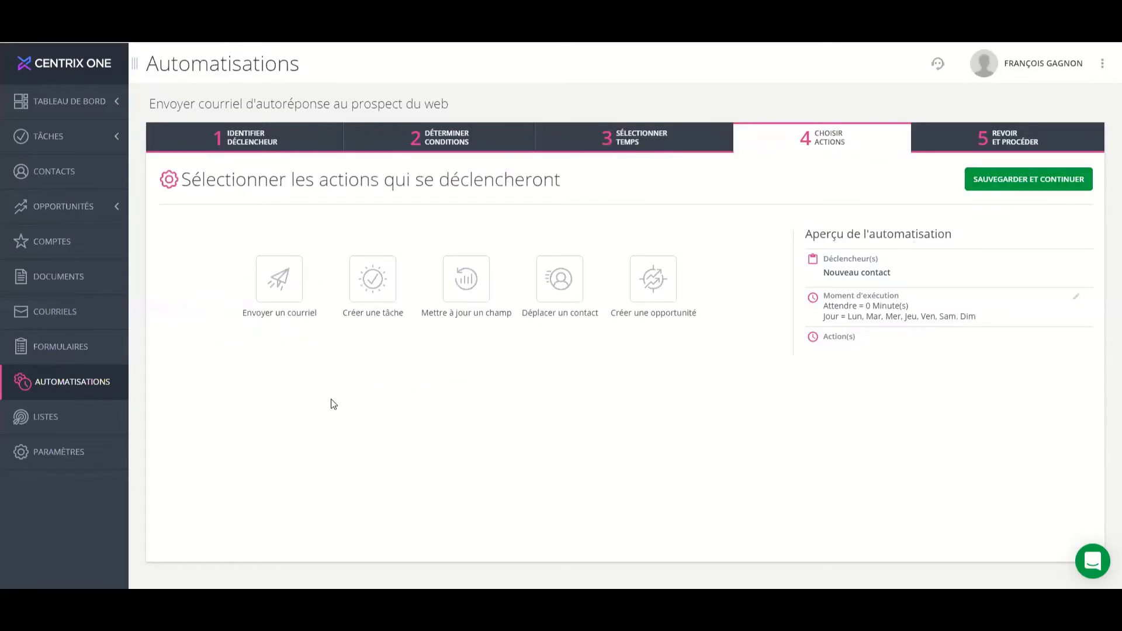
# Add a send-email action using the email "Remerciement nouvelle inscription via notre site Web (116)".
pyautogui.click(281, 288)
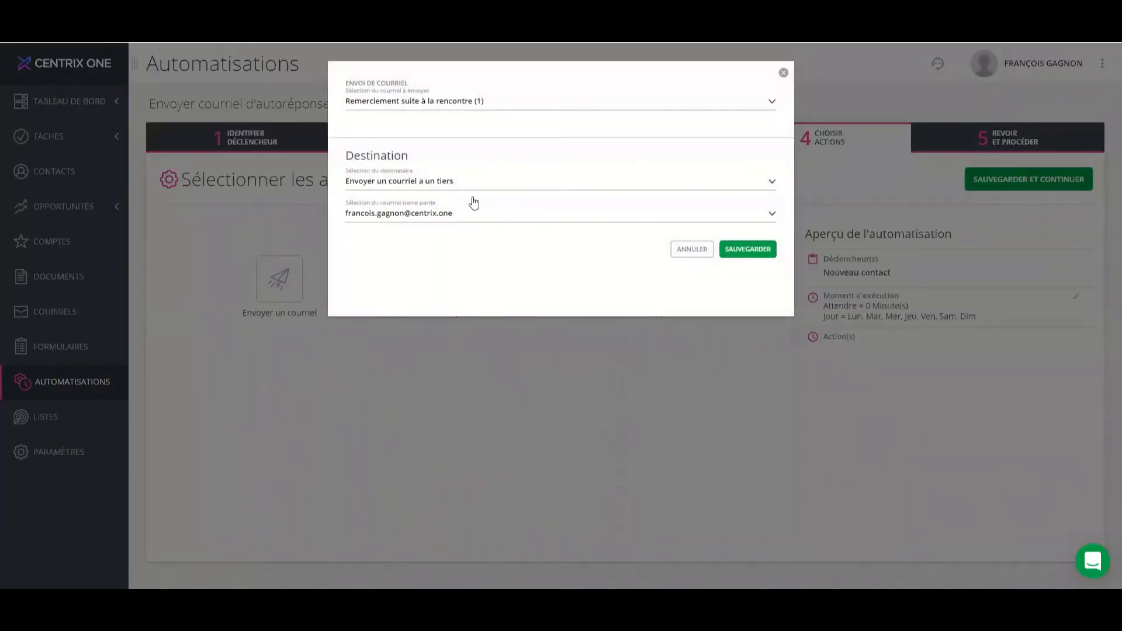
pyautogui.click(560, 106)
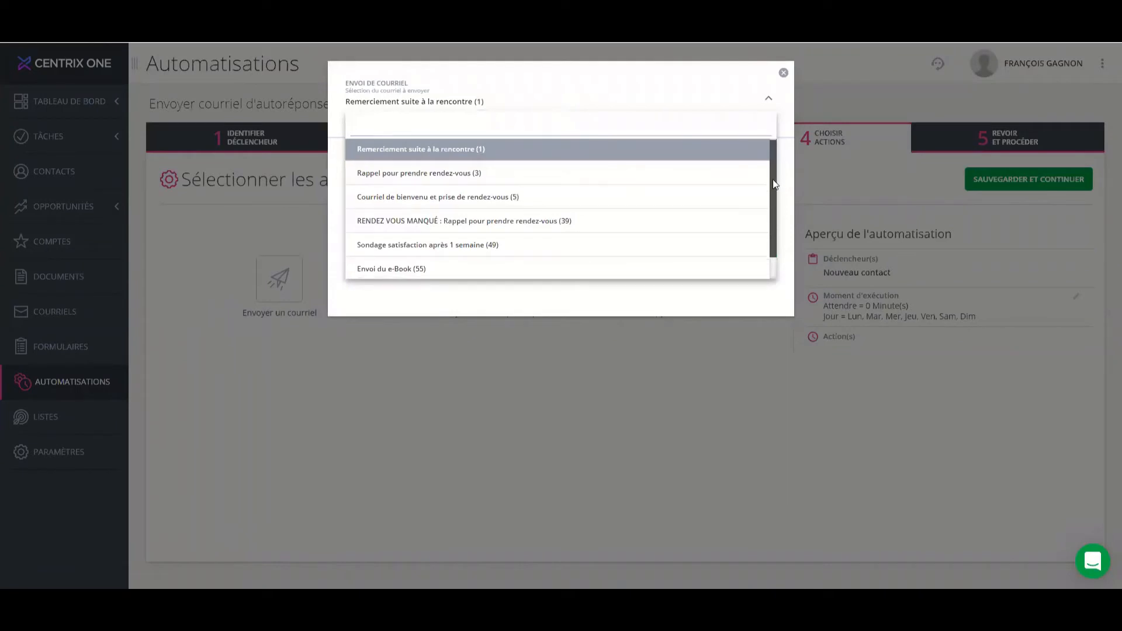
pyautogui.moveTo(773, 180); pyautogui.dragTo(779, 203)
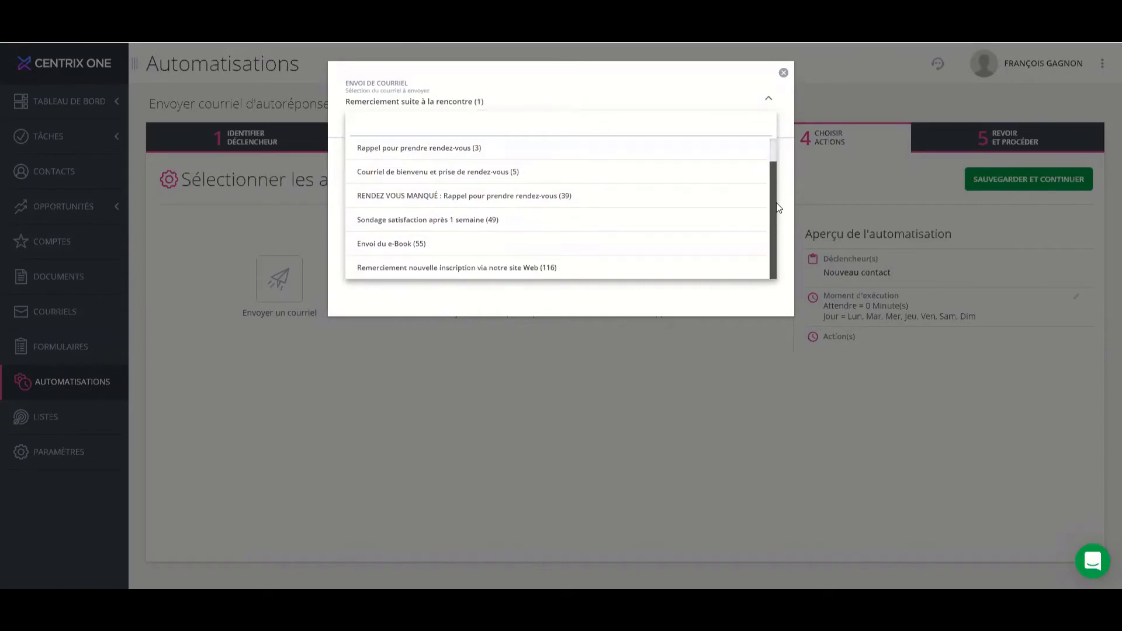
pyautogui.click(514, 276)
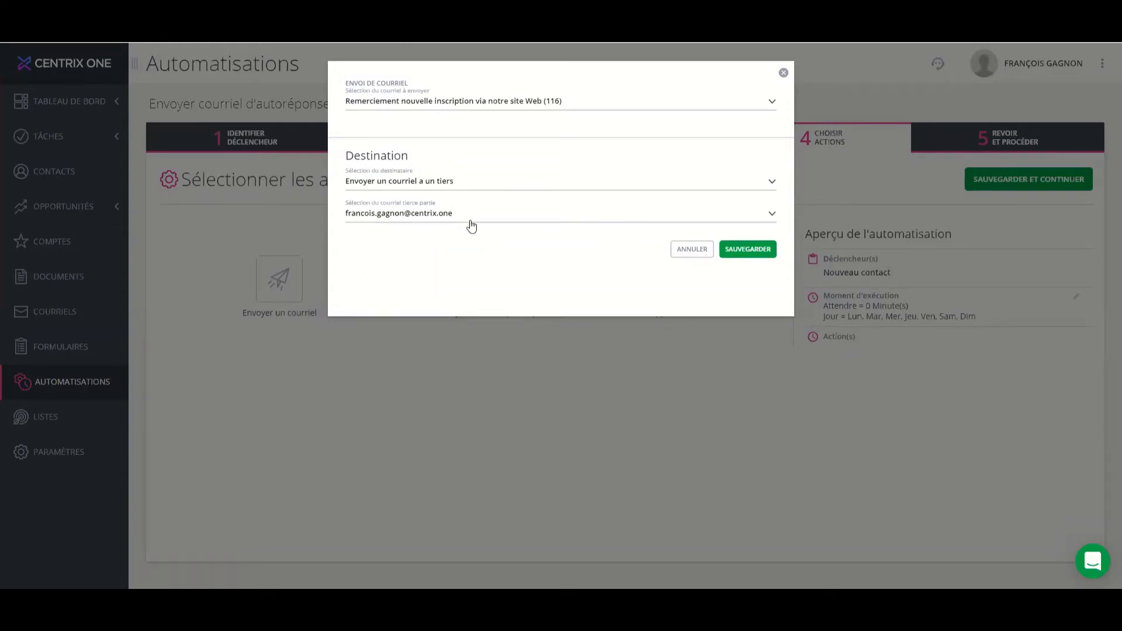
# Set the email action's recipient to "Envoyer un courriel au contact".
pyautogui.click(474, 220)
pyautogui.click(474, 220)
pyautogui.click(498, 184)
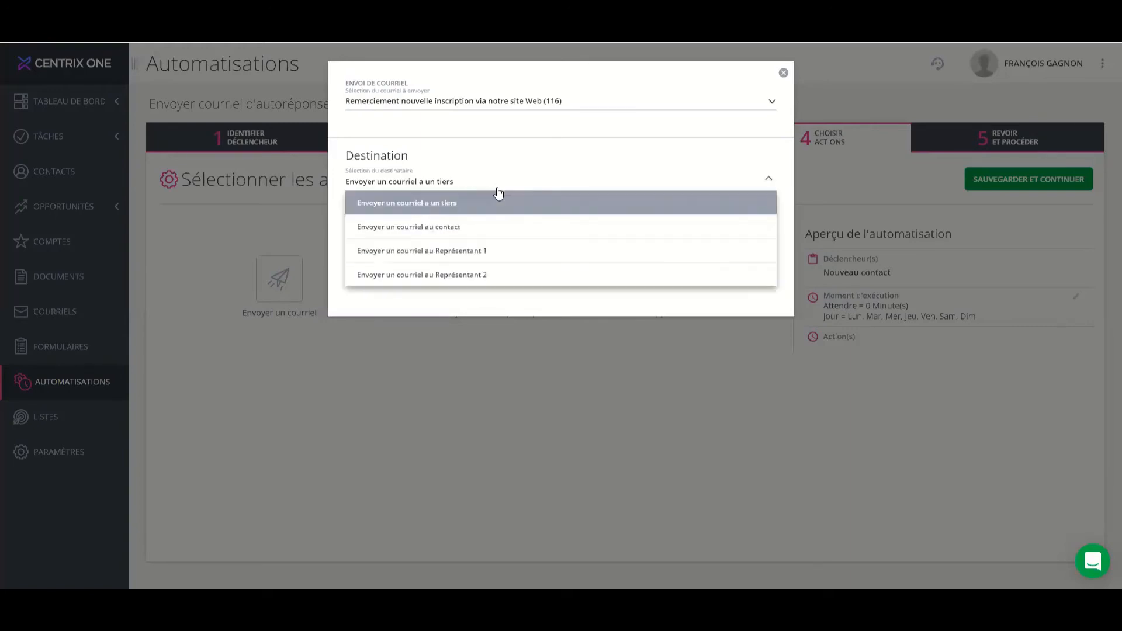
pyautogui.click(497, 251)
pyautogui.click(498, 276)
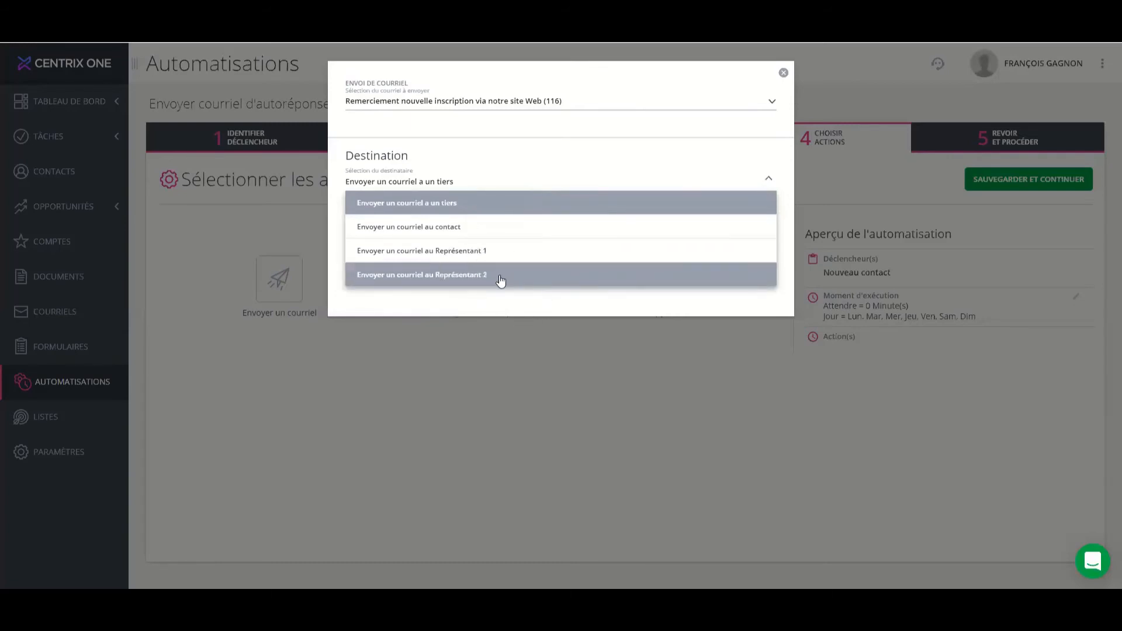
pyautogui.click(505, 233)
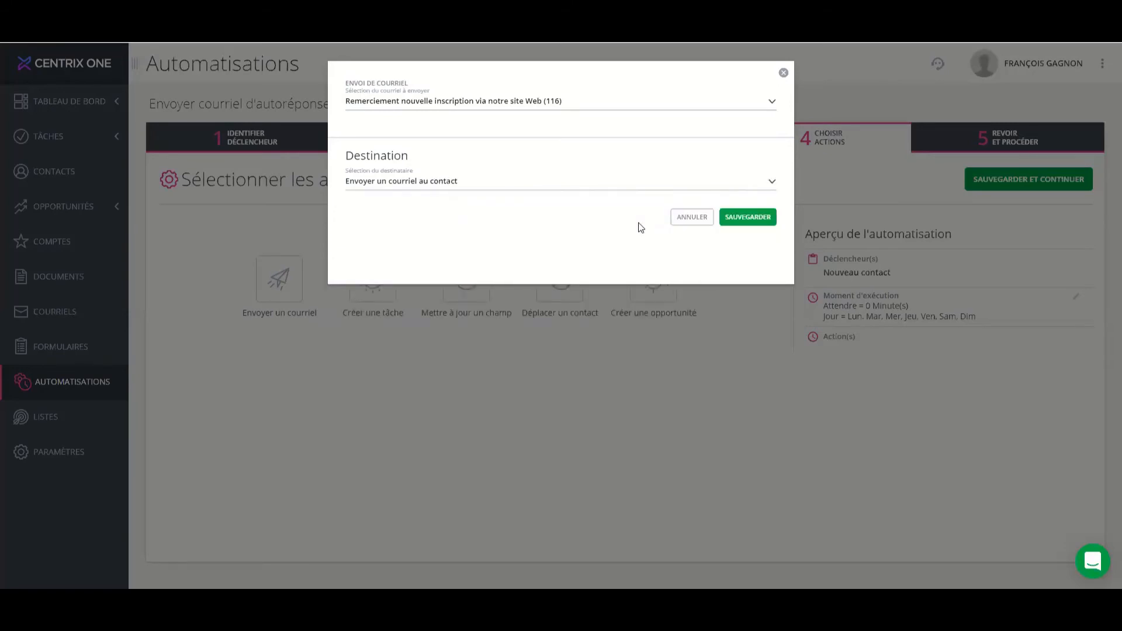
# Save the email action and proceed through the review to execute the automation.
pyautogui.click(744, 222)
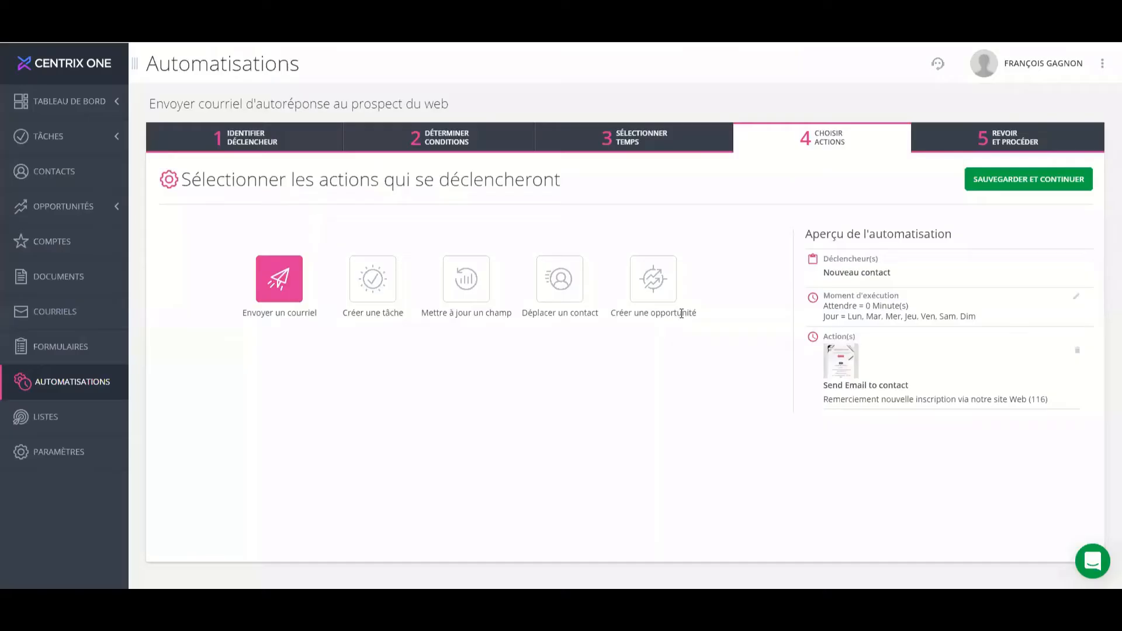
pyautogui.click(1086, 178)
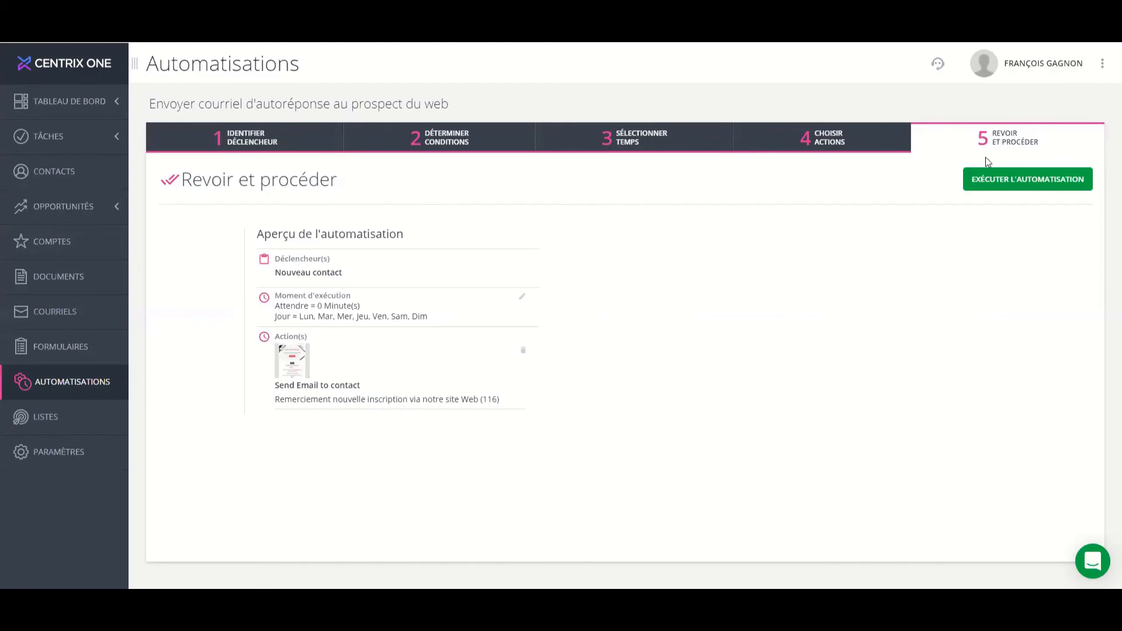
pyautogui.click(1045, 184)
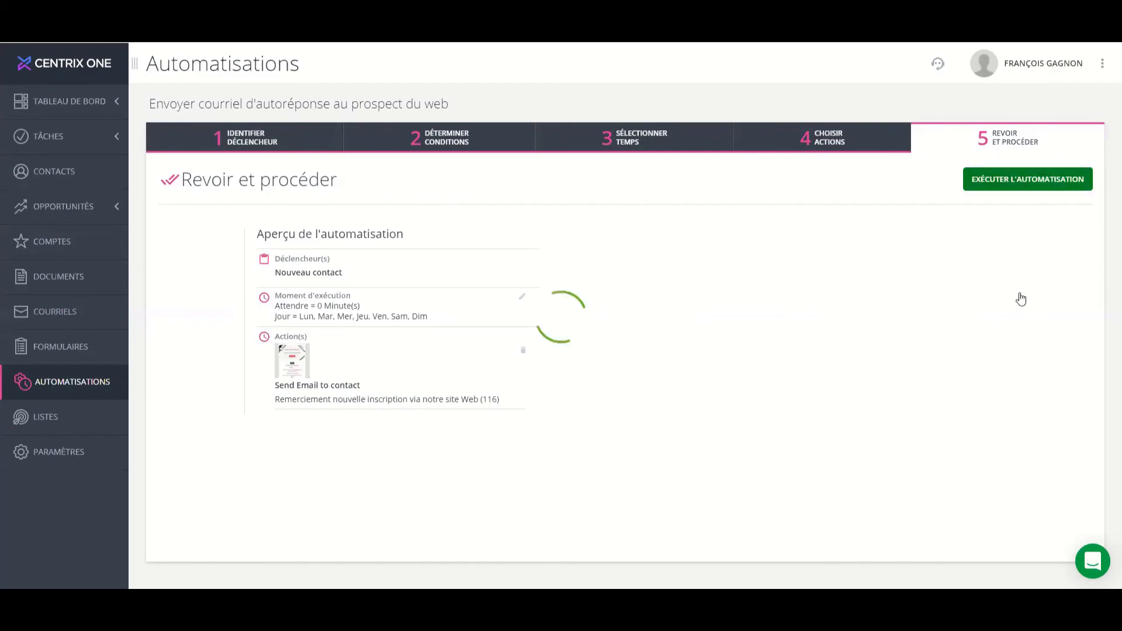